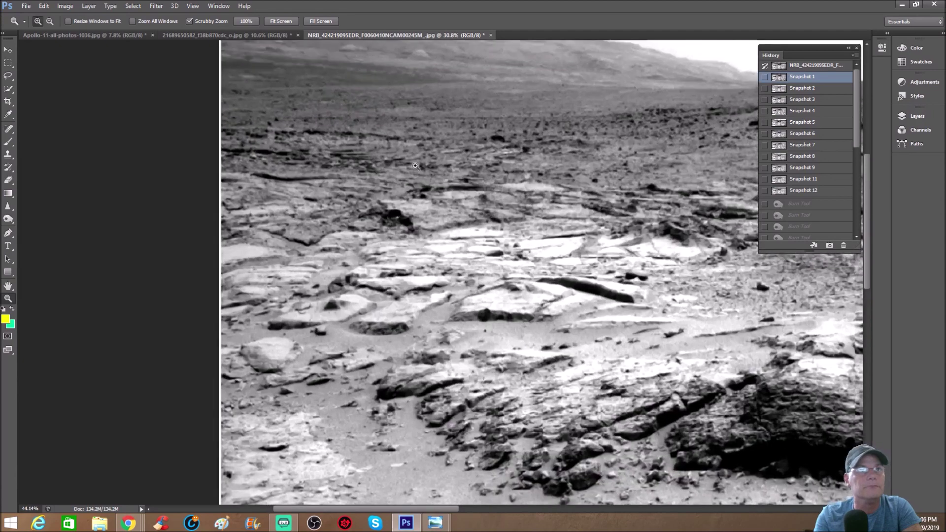
Step: Circle the dark rock formation in the middle distance with a size 4 yellow brush, and restore Snapshot 1
{"action": "scroll", "coordinate": [501, 244], "scroll_direction": "up", "scroll_amount": 2}
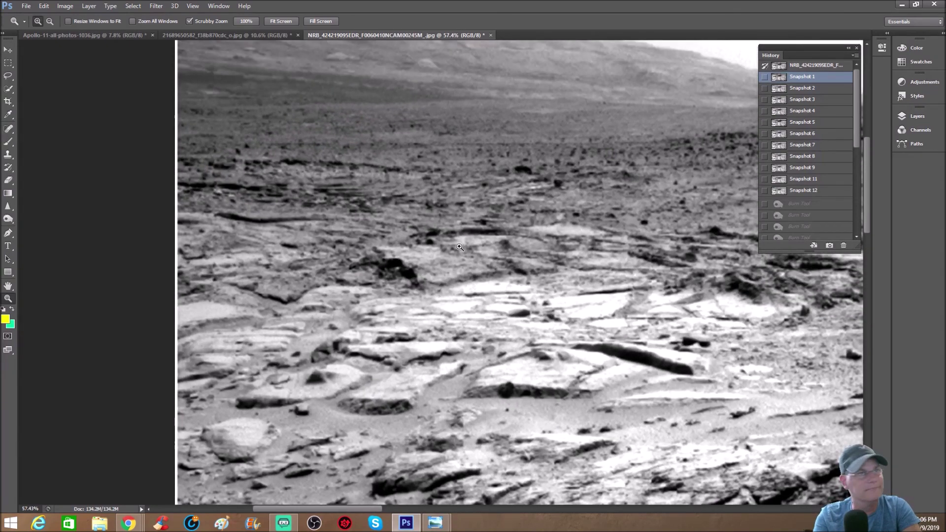
{"action": "scroll", "coordinate": [460, 249], "scroll_direction": "up", "scroll_amount": 2}
{"action": "key", "text": "ctrl+1"}
{"action": "key", "text": "b"}
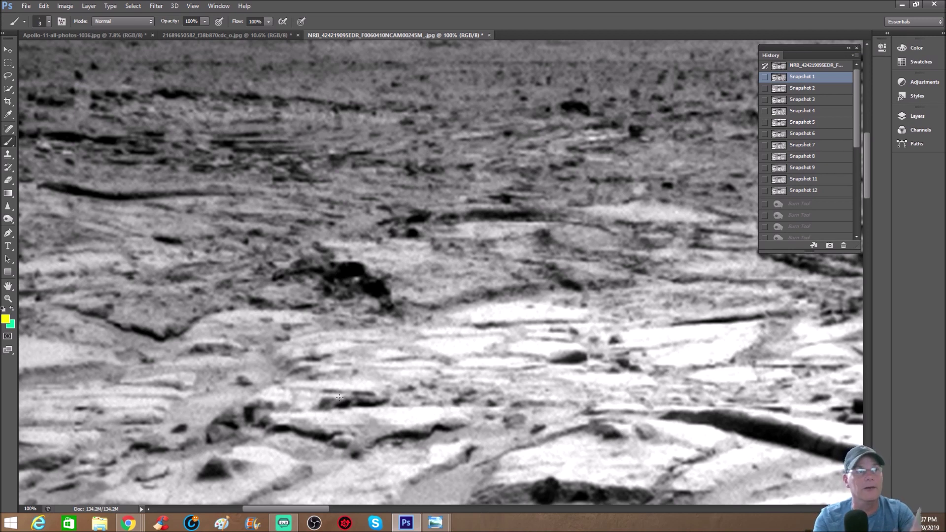
{"action": "key", "text": "bracketright"}
{"action": "mouse_move", "coordinate": [304, 204]}
{"action": "left_mouse_down"}
{"action": "mouse_move", "coordinate": [271, 213]}
{"action": "mouse_move", "coordinate": [269, 315]}
{"action": "mouse_move", "coordinate": [555, 318]}
{"action": "left_mouse_up"}
{"action": "mouse_move", "coordinate": [608, 302]}
{"action": "left_mouse_down"}
{"action": "mouse_move", "coordinate": [657, 235]}
{"action": "mouse_move", "coordinate": [629, 215]}
{"action": "mouse_move", "coordinate": [555, 193]}
{"action": "mouse_move", "coordinate": [404, 178]}
{"action": "mouse_move", "coordinate": [275, 212]}
{"action": "left_mouse_up"}
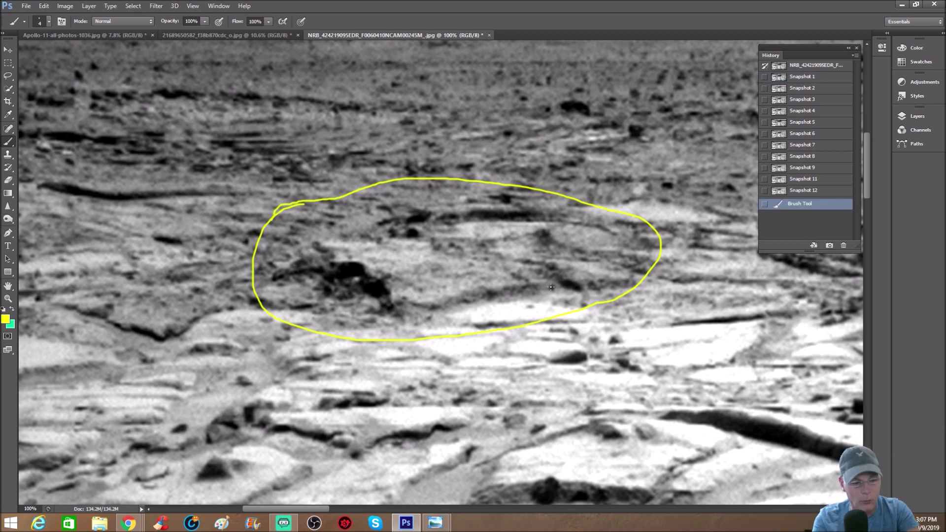
{"action": "key", "text": "ctrl+minus"}
{"action": "key", "text": "ctrl+minus"}
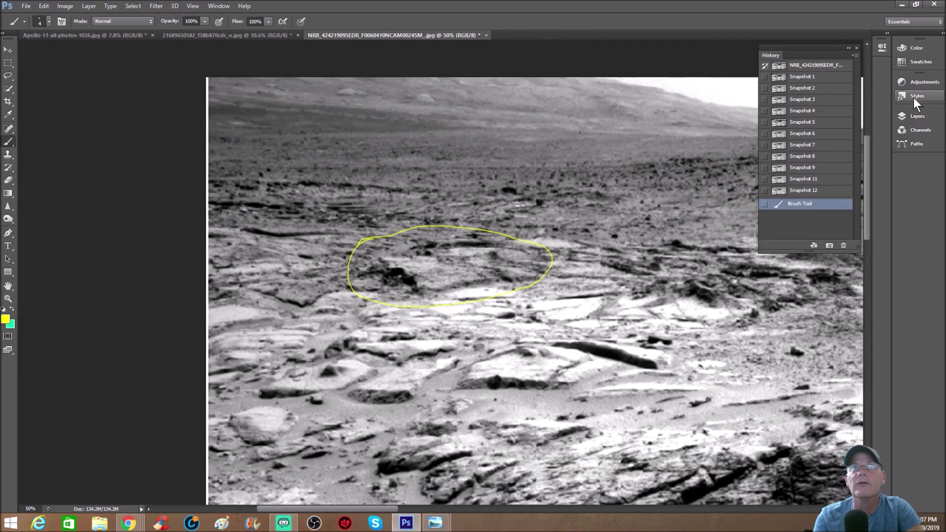
{"action": "left_click", "coordinate": [803, 76]}
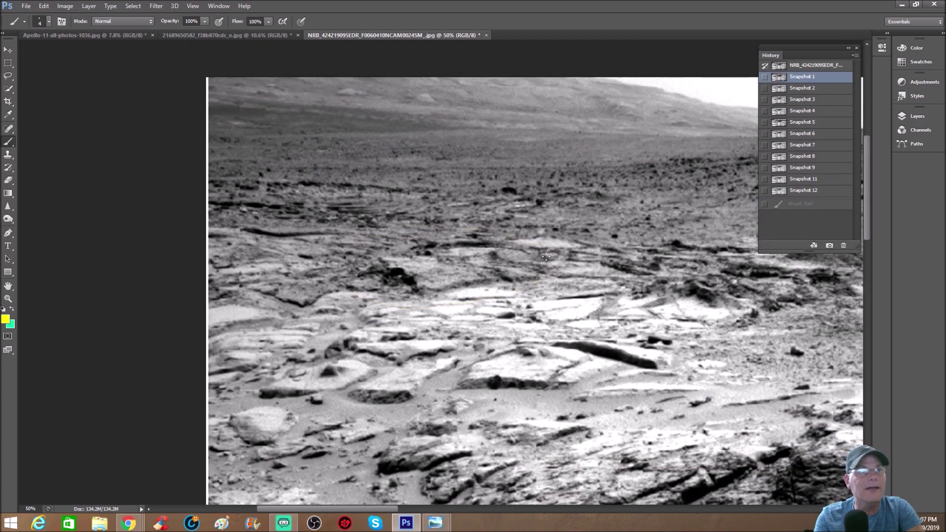
Step: Outline the bright slab area in yellow, circle the small dark stones within it, and restore Snapshot 1
{"action": "key", "text": "ctrl+plus"}
{"action": "mouse_move", "coordinate": [486, 274]}
{"action": "left_mouse_down"}
{"action": "mouse_move", "coordinate": [745, 274]}
{"action": "mouse_move", "coordinate": [519, 289]}
{"action": "mouse_move", "coordinate": [475, 273]}
{"action": "left_mouse_up"}
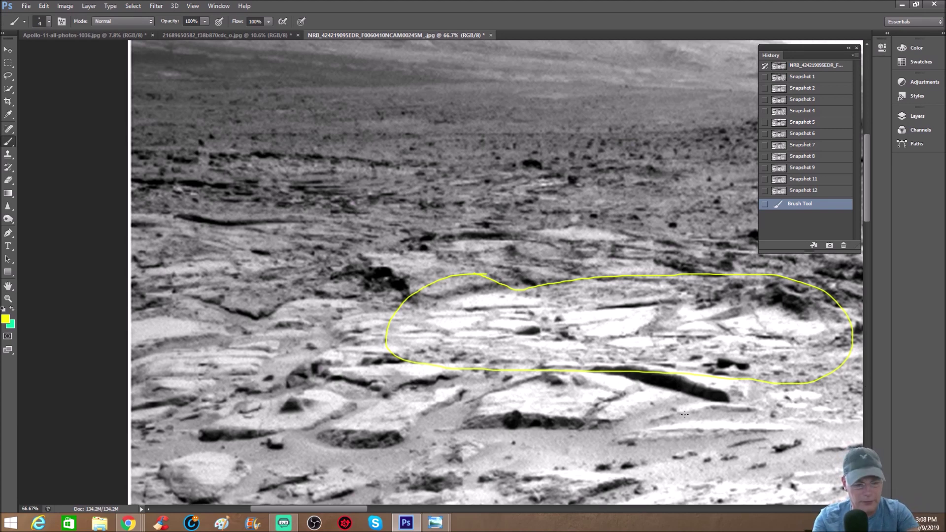
{"action": "key", "text": "ctrl+plus"}
{"action": "mouse_move", "coordinate": [630, 326]}
{"action": "left_mouse_down"}
{"action": "mouse_move", "coordinate": [572, 322]}
{"action": "mouse_move", "coordinate": [614, 425]}
{"action": "mouse_move", "coordinate": [687, 425]}
{"action": "left_mouse_up"}
{"action": "key", "text": "ctrl+z"}
{"action": "mouse_move", "coordinate": [594, 315]}
{"action": "left_mouse_down"}
{"action": "mouse_move", "coordinate": [562, 374]}
{"action": "mouse_move", "coordinate": [675, 348]}
{"action": "mouse_move", "coordinate": [594, 313]}
{"action": "left_mouse_up"}
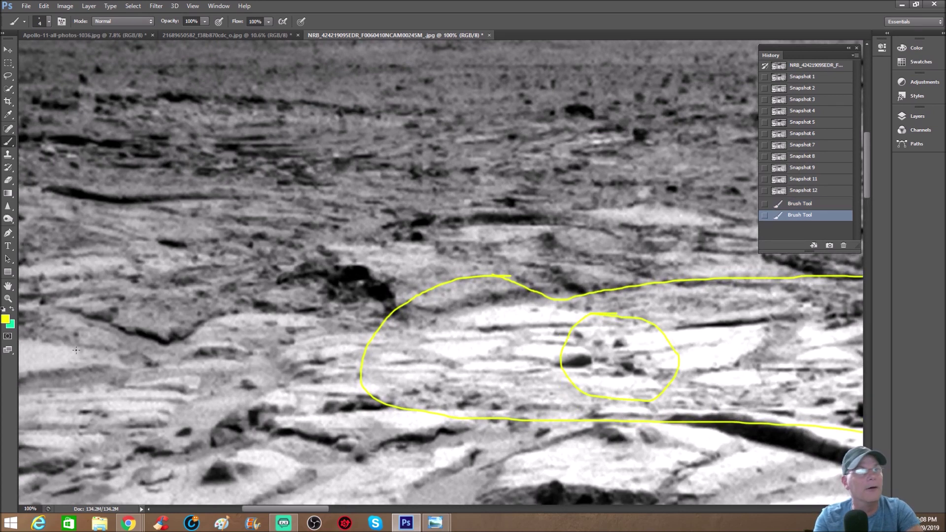
{"action": "left_click", "coordinate": [812, 79]}
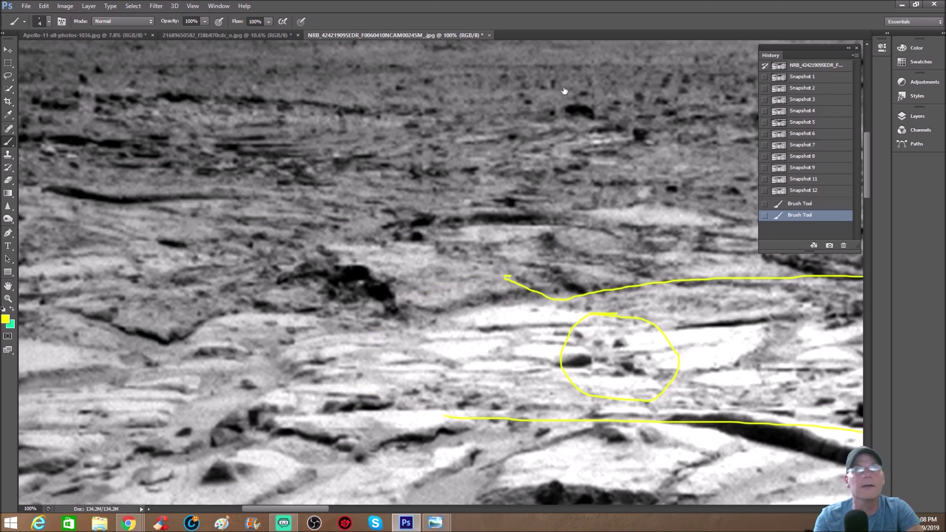
Step: Trace the top edge of the dark arched rock in yellow, circle the area just above it, and restore Snapshot 1
{"action": "key", "text": "ctrl+plus"}
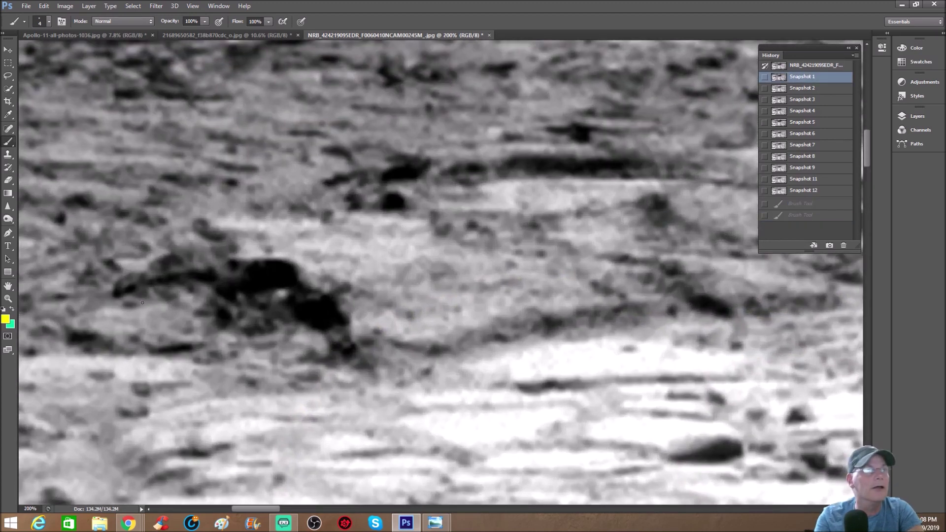
{"action": "mouse_move", "coordinate": [122, 293]}
{"action": "left_mouse_down"}
{"action": "mouse_move", "coordinate": [287, 259]}
{"action": "mouse_move", "coordinate": [342, 301]}
{"action": "mouse_move", "coordinate": [381, 381]}
{"action": "left_mouse_up"}
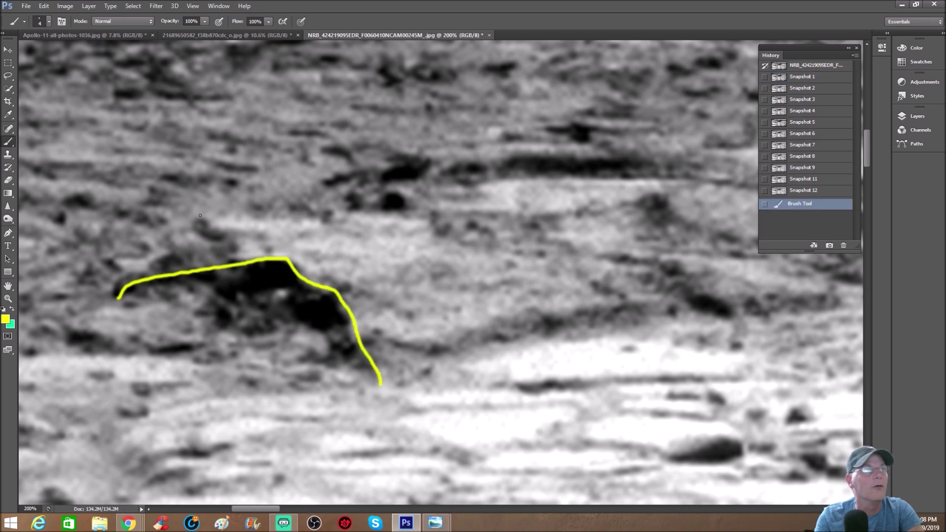
{"action": "mouse_move", "coordinate": [202, 193]}
{"action": "left_mouse_down"}
{"action": "mouse_move", "coordinate": [174, 214]}
{"action": "mouse_move", "coordinate": [177, 243]}
{"action": "mouse_move", "coordinate": [306, 252]}
{"action": "mouse_move", "coordinate": [343, 211]}
{"action": "mouse_move", "coordinate": [221, 191]}
{"action": "mouse_move", "coordinate": [183, 195]}
{"action": "left_mouse_up"}
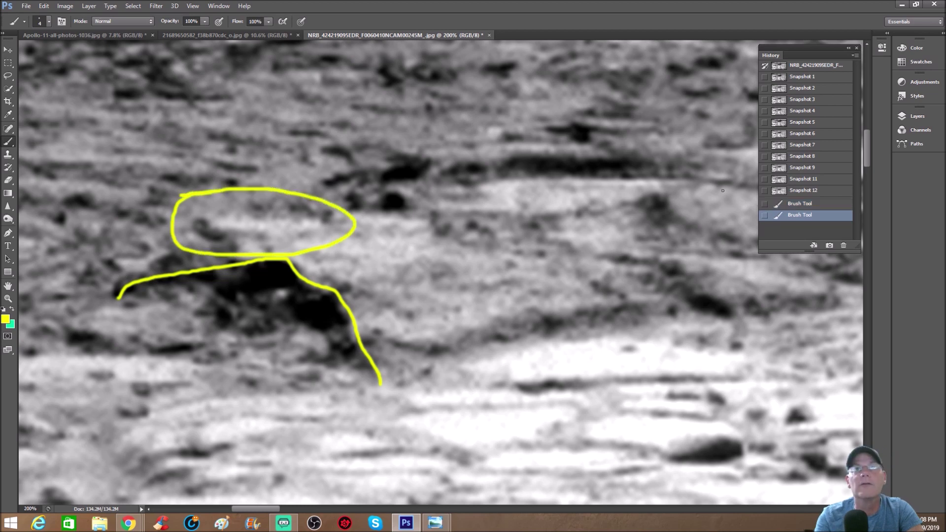
{"action": "left_click", "coordinate": [803, 77]}
Step: Sketch a yellow cylinder with a trailing edge above the dark arched rock, and trace the arch with a small circle on it
{"action": "mouse_move", "coordinate": [194, 222]}
{"action": "left_mouse_down"}
{"action": "mouse_move", "coordinate": [192, 230]}
{"action": "mouse_move", "coordinate": [209, 228]}
{"action": "mouse_move", "coordinate": [190, 217]}
{"action": "mouse_move", "coordinate": [215, 218]}
{"action": "mouse_move", "coordinate": [212, 233]}
{"action": "mouse_move", "coordinate": [218, 216]}
{"action": "mouse_move", "coordinate": [234, 216]}
{"action": "mouse_move", "coordinate": [220, 238]}
{"action": "mouse_move", "coordinate": [317, 236]}
{"action": "mouse_move", "coordinate": [322, 216]}
{"action": "mouse_move", "coordinate": [213, 214]}
{"action": "left_mouse_up"}
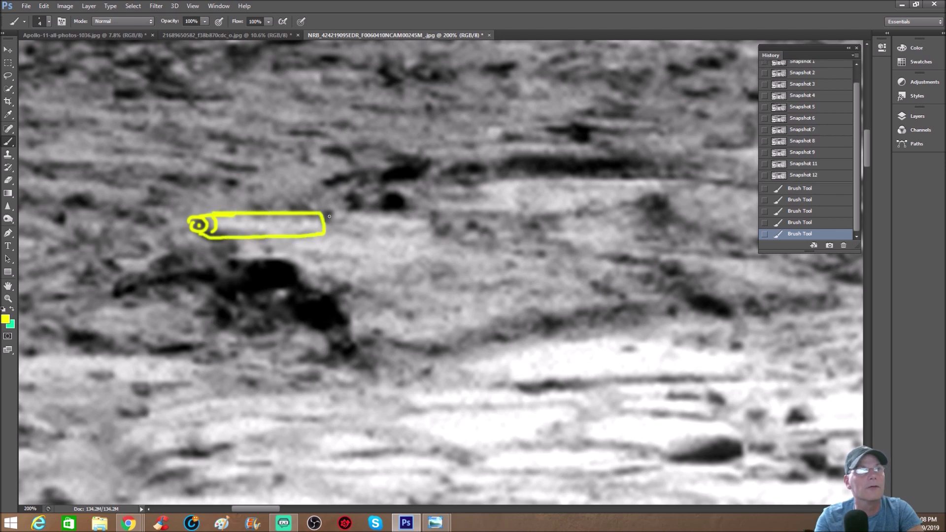
{"action": "mouse_move", "coordinate": [324, 217]}
{"action": "left_mouse_down"}
{"action": "mouse_move", "coordinate": [326, 208]}
{"action": "mouse_move", "coordinate": [429, 213]}
{"action": "mouse_move", "coordinate": [404, 228]}
{"action": "left_mouse_up"}
{"action": "mouse_move", "coordinate": [230, 264]}
{"action": "left_mouse_down"}
{"action": "mouse_move", "coordinate": [222, 273]}
{"action": "mouse_move", "coordinate": [239, 261]}
{"action": "mouse_move", "coordinate": [228, 261]}
{"action": "left_mouse_up"}
{"action": "mouse_move", "coordinate": [127, 294]}
{"action": "left_mouse_down"}
{"action": "mouse_move", "coordinate": [211, 269]}
{"action": "mouse_move", "coordinate": [300, 265]}
{"action": "mouse_move", "coordinate": [302, 280]}
{"action": "mouse_move", "coordinate": [329, 291]}
{"action": "mouse_move", "coordinate": [372, 369]}
{"action": "left_mouse_up"}
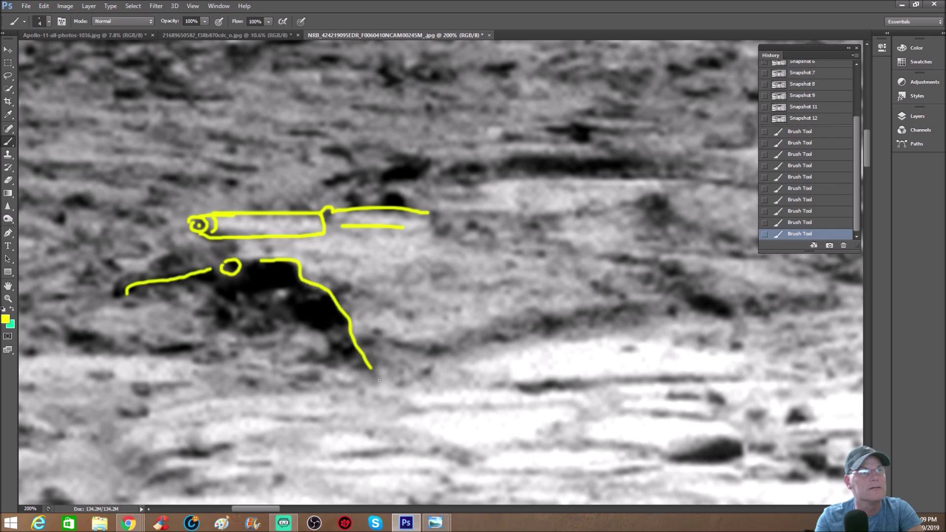
Step: Restore Snapshot 12 and draw a yellow U-shaped outline with inner detail lines beneath the dark arched rock
{"action": "left_click", "coordinate": [803, 118]}
{"action": "mouse_move", "coordinate": [216, 305]}
{"action": "left_mouse_down"}
{"action": "mouse_move", "coordinate": [211, 333]}
{"action": "mouse_move", "coordinate": [247, 363]}
{"action": "mouse_move", "coordinate": [307, 354]}
{"action": "mouse_move", "coordinate": [314, 314]}
{"action": "left_mouse_up"}
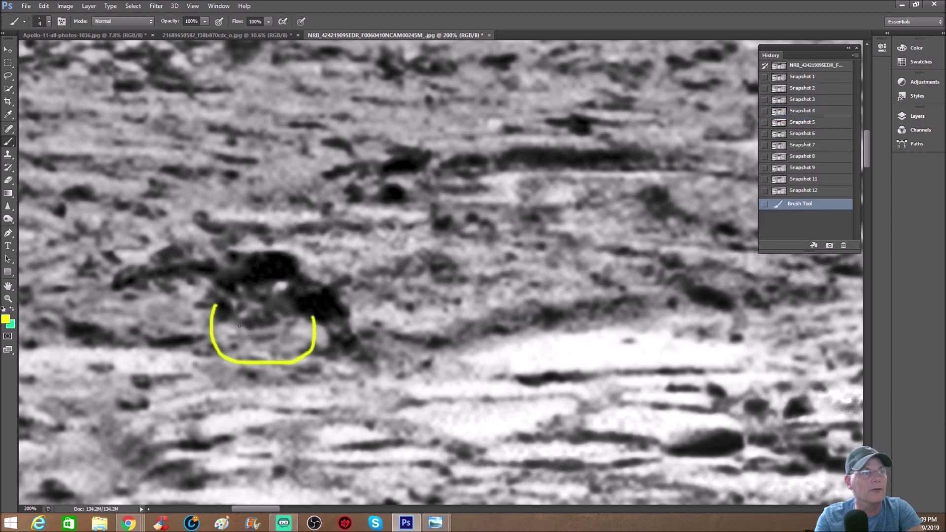
{"action": "mouse_move", "coordinate": [238, 326]}
{"action": "left_mouse_down"}
{"action": "mouse_move", "coordinate": [240, 335]}
{"action": "mouse_move", "coordinate": [272, 333]}
{"action": "mouse_move", "coordinate": [246, 342]}
{"action": "mouse_move", "coordinate": [280, 347]}
{"action": "mouse_move", "coordinate": [301, 308]}
{"action": "left_mouse_up"}
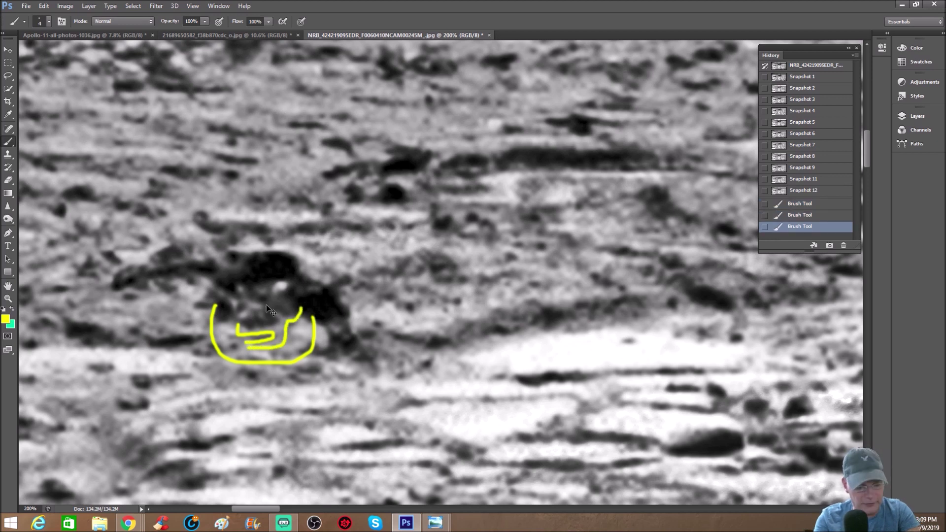
{"action": "key", "text": "ctrl+minus"}
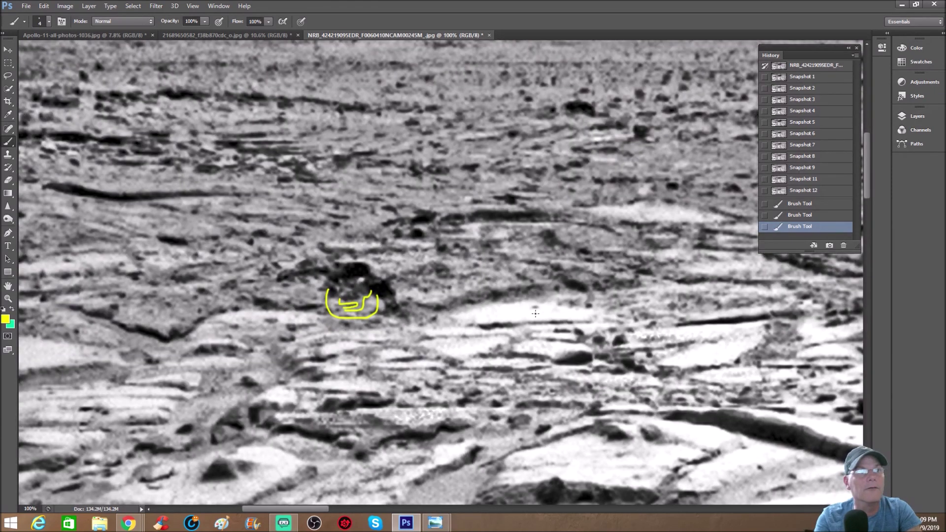
{"action": "key", "text": "ctrl+minus"}
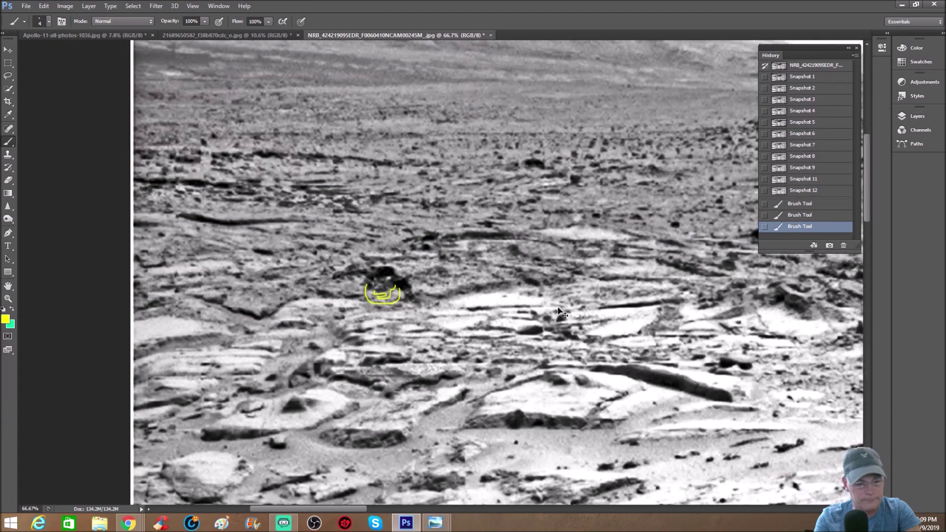
Step: Restore Snapshot 2 and trace the small face-like shape above the long dark rock in yellow, including its two dark spots
{"action": "left_click", "coordinate": [830, 89]}
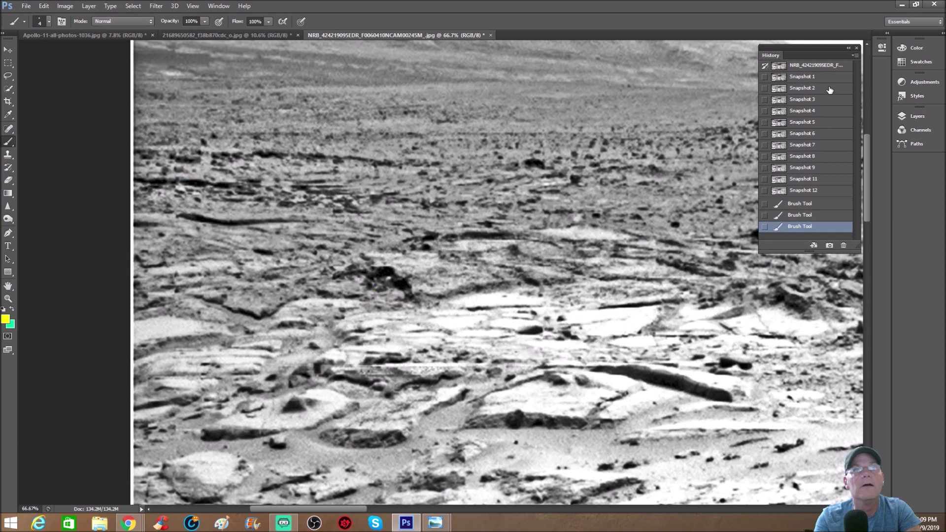
{"action": "key", "text": "ctrl+plus"}
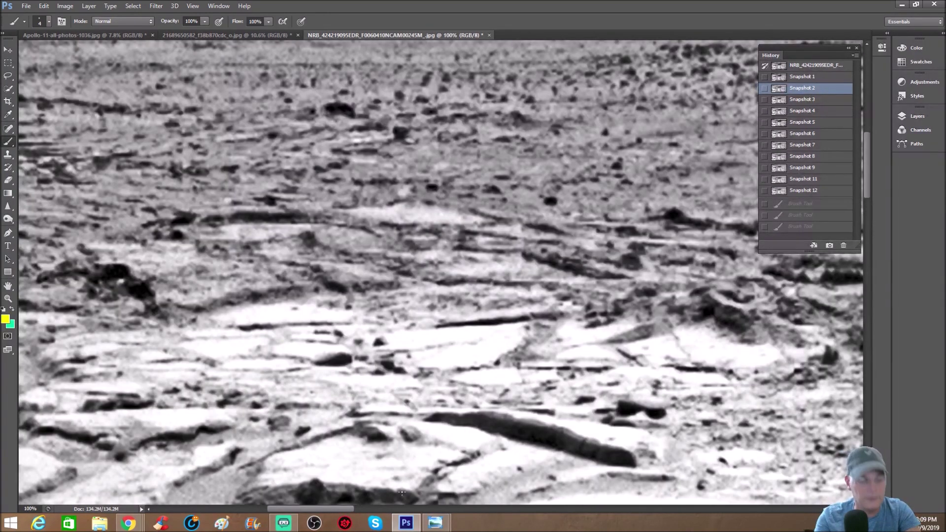
{"action": "scroll", "coordinate": [444, 419], "scroll_direction": "up", "scroll_amount": 5}
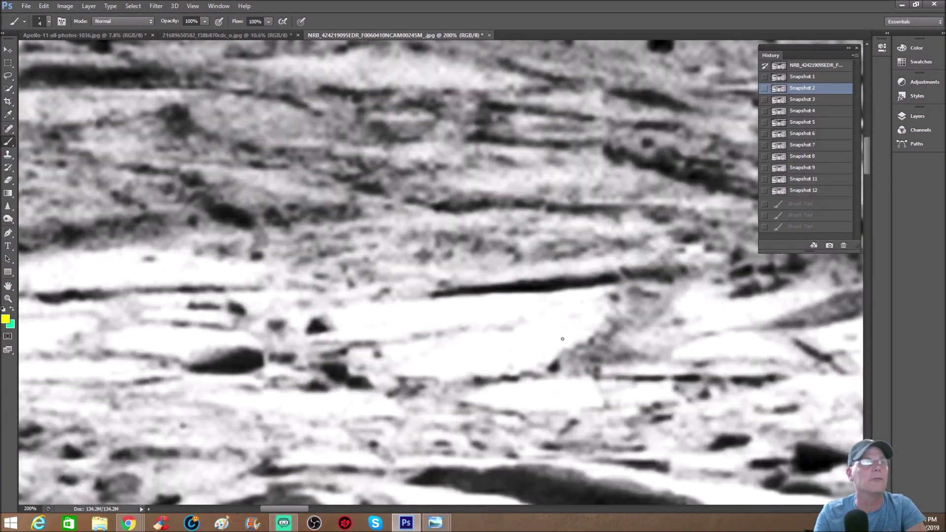
{"action": "scroll", "coordinate": [493, 335], "scroll_direction": "down", "scroll_amount": 4}
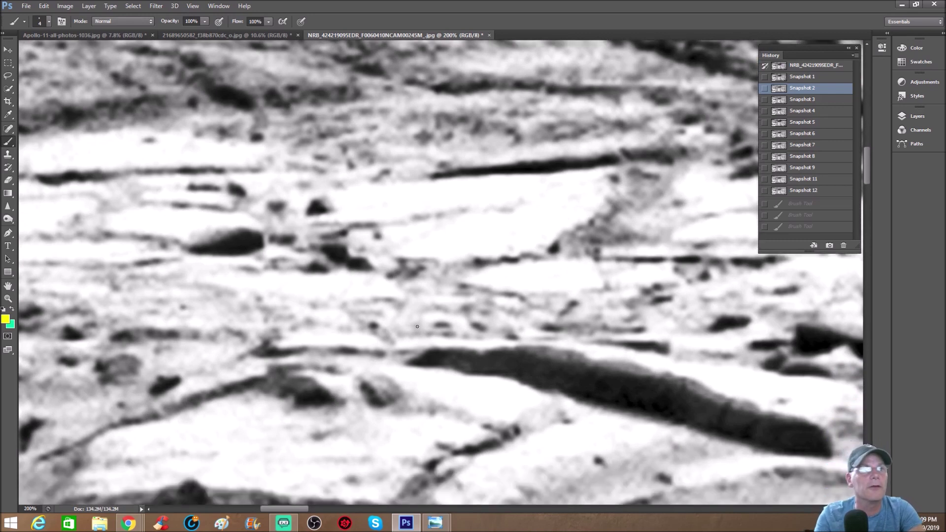
{"action": "mouse_move", "coordinate": [417, 320]}
{"action": "left_mouse_down"}
{"action": "mouse_move", "coordinate": [438, 307]}
{"action": "mouse_move", "coordinate": [482, 305]}
{"action": "left_mouse_up"}
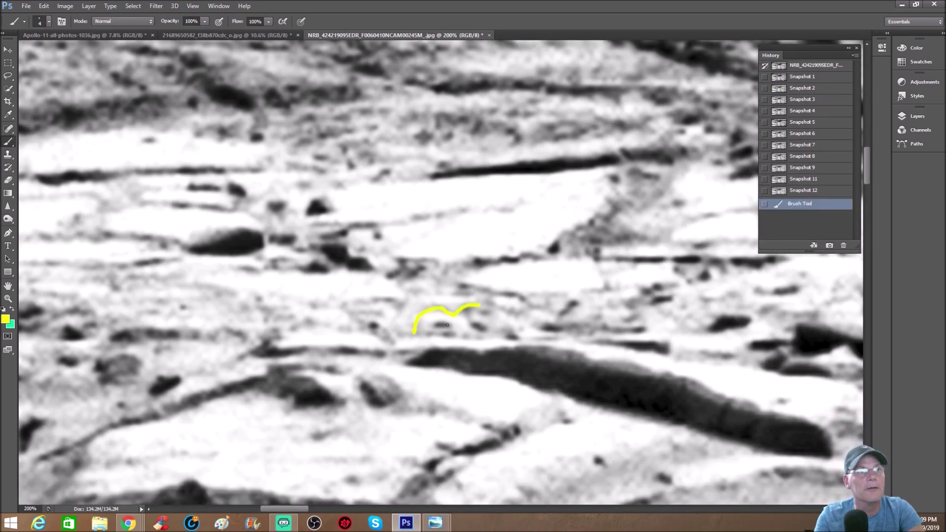
{"action": "left_click_drag", "start_coordinate": [433, 325], "coordinate": [483, 327]}
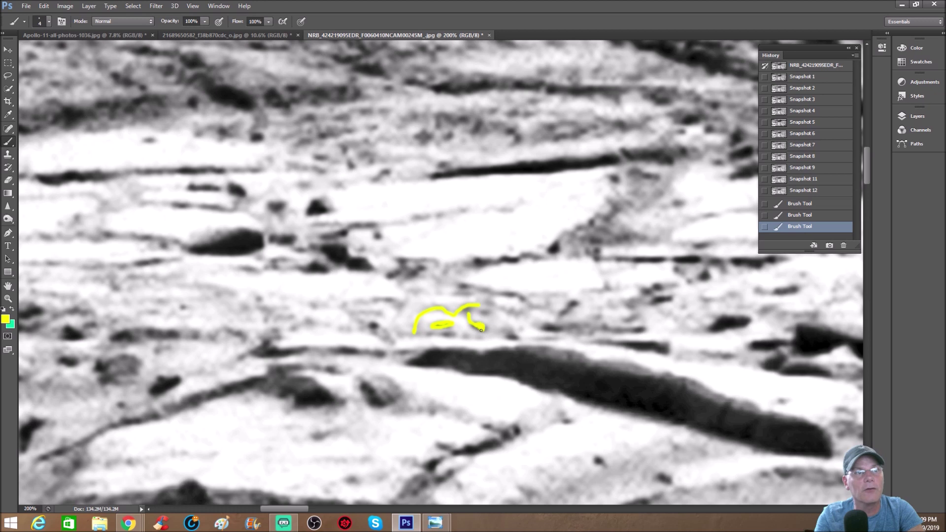
{"action": "left_click", "coordinate": [480, 329]}
Step: Restore Snapshot 12 and make red the brush's foreground color
{"action": "left_click", "coordinate": [833, 186]}
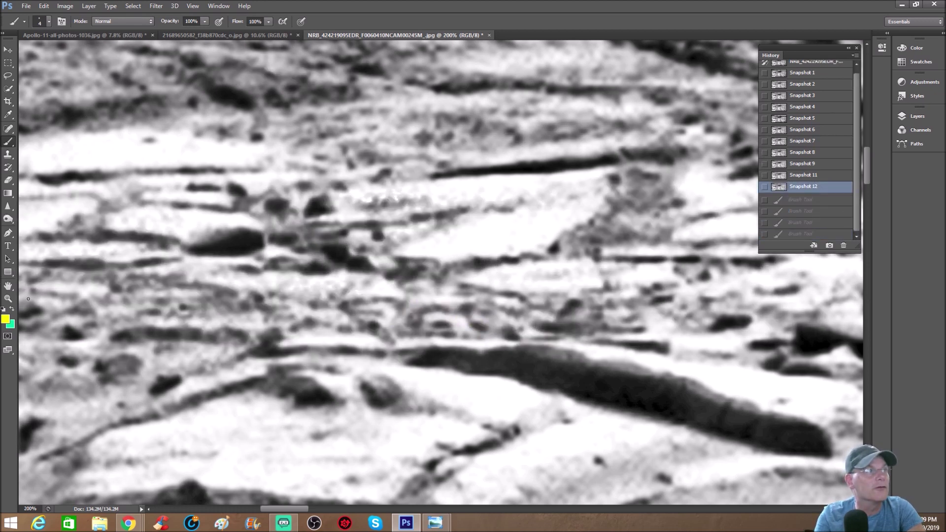
{"action": "left_click", "coordinate": [10, 299]}
{"action": "left_click_drag", "start_coordinate": [211, 309], "coordinate": [188, 309]}
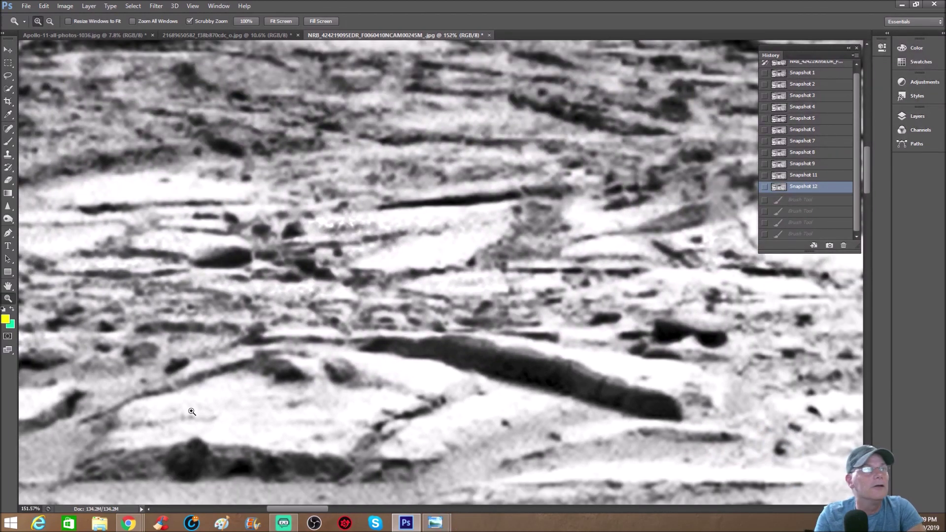
{"action": "left_click_drag", "start_coordinate": [300, 508], "coordinate": [283, 508]}
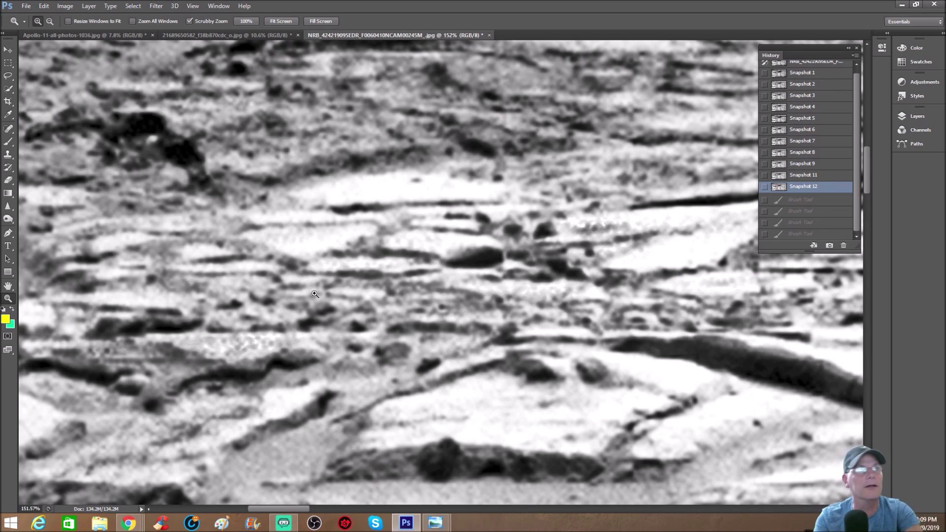
{"action": "left_click_drag", "start_coordinate": [315, 296], "coordinate": [306, 296]}
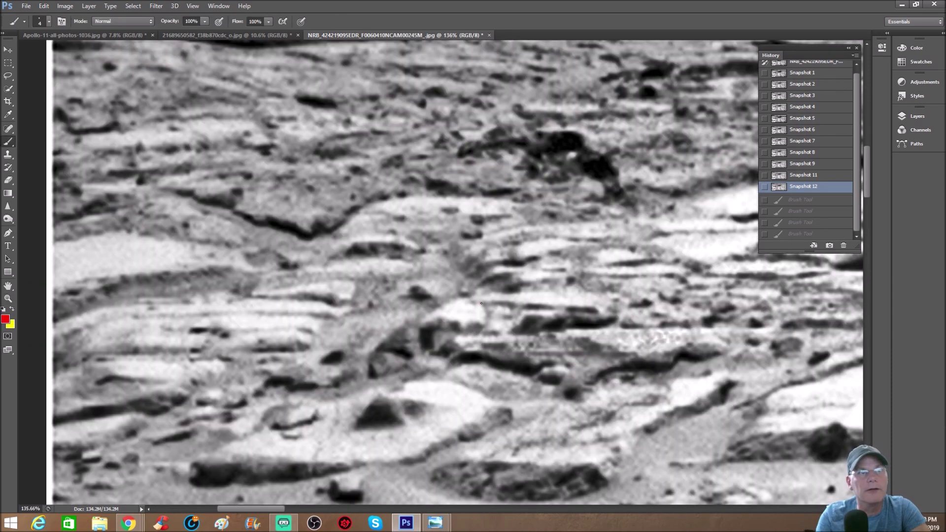
Step: Mark the thin dark edges and the notch between them on the small ledge below the arched rock in red
{"action": "left_click_drag", "start_coordinate": [495, 304], "coordinate": [512, 307]}
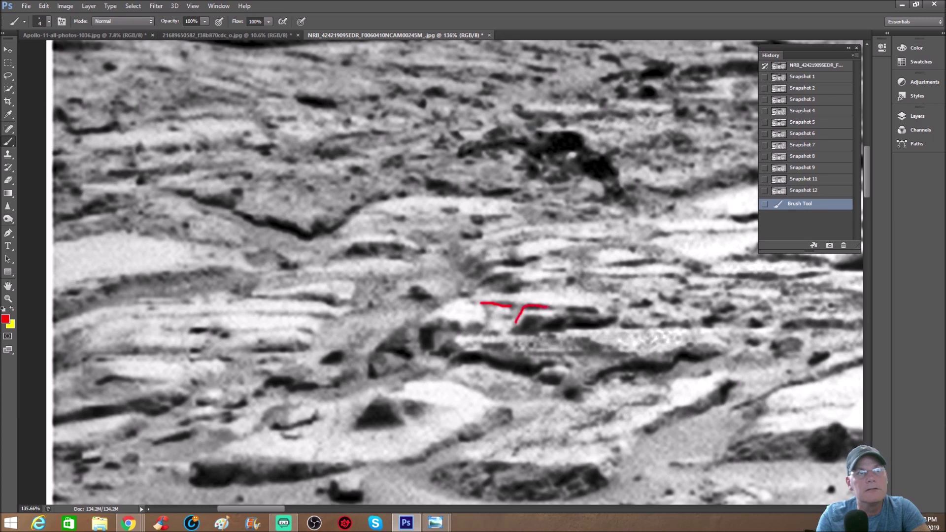
{"action": "mouse_move", "coordinate": [531, 308]}
{"action": "left_mouse_down"}
{"action": "mouse_move", "coordinate": [551, 308]}
{"action": "mouse_move", "coordinate": [505, 308]}
{"action": "left_mouse_up"}
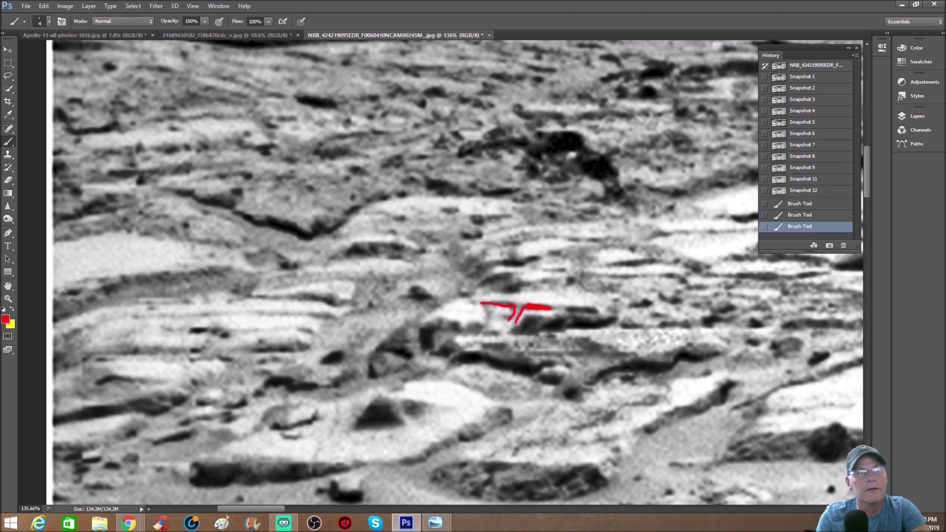
{"action": "left_click", "coordinate": [575, 310]}
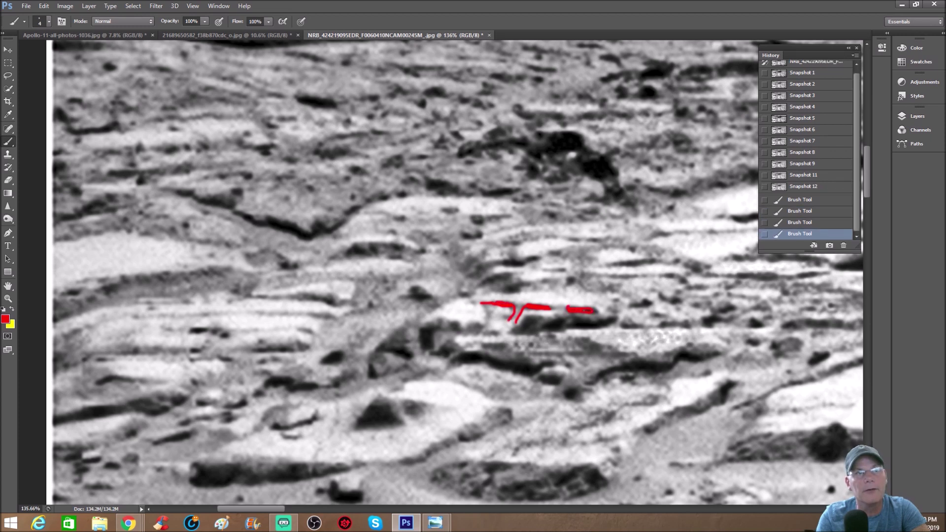
{"action": "left_click", "coordinate": [584, 310]}
Step: Add red strokes around the small features just above the long dark rock
{"action": "left_click_drag", "start_coordinate": [276, 509], "coordinate": [312, 502]}
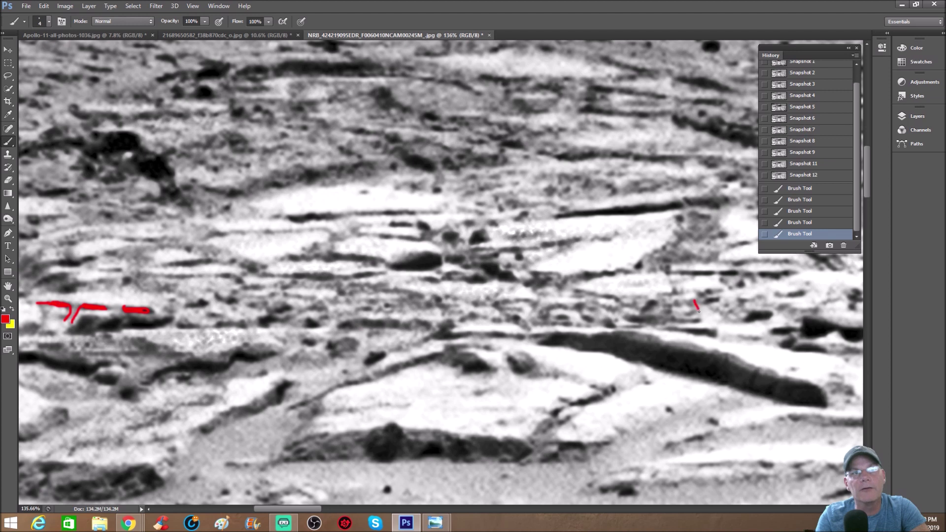
{"action": "left_click_drag", "start_coordinate": [684, 318], "coordinate": [669, 316]}
{"action": "mouse_move", "coordinate": [578, 282]}
{"action": "left_mouse_down"}
{"action": "mouse_move", "coordinate": [571, 288]}
{"action": "mouse_move", "coordinate": [657, 302]}
{"action": "left_mouse_up"}
Step: Undo all the red brush strokes back to Snapshot 12
{"action": "key", "text": "ctrl+alt+z"}
{"action": "key", "text": "ctrl+alt+z"}
{"action": "key", "text": "ctrl+alt+z"}
{"action": "key", "text": "ctrl+alt+z"}
{"action": "key", "text": "ctrl+alt+z"}
{"action": "key", "text": "ctrl+alt+z"}
{"action": "key", "text": "ctrl+alt+z"}
Step: Outline the pale wedge-shaped rock above the pair of dark stones in red, and mark the short legs beneath it
{"action": "scroll", "coordinate": [441, 273], "scroll_direction": "up", "scroll_amount": 3}
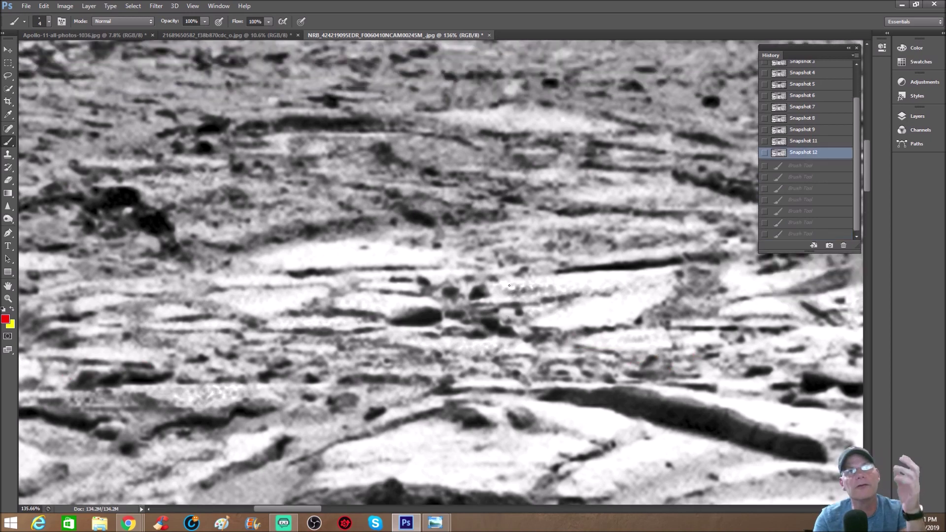
{"action": "left_click_drag", "start_coordinate": [306, 509], "coordinate": [327, 509]}
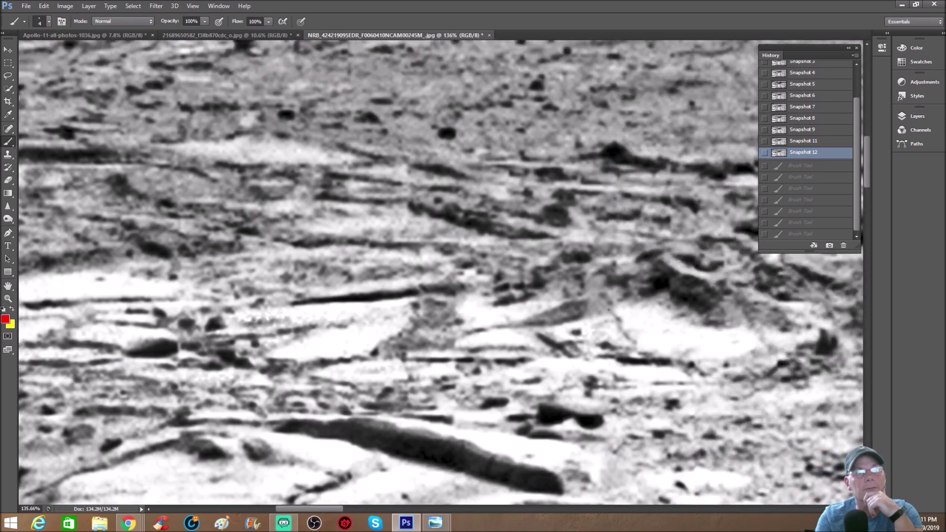
{"action": "mouse_move", "coordinate": [592, 315]}
{"action": "left_mouse_down"}
{"action": "mouse_move", "coordinate": [539, 331]}
{"action": "mouse_move", "coordinate": [547, 343]}
{"action": "mouse_move", "coordinate": [637, 349]}
{"action": "mouse_move", "coordinate": [617, 311]}
{"action": "left_mouse_up"}
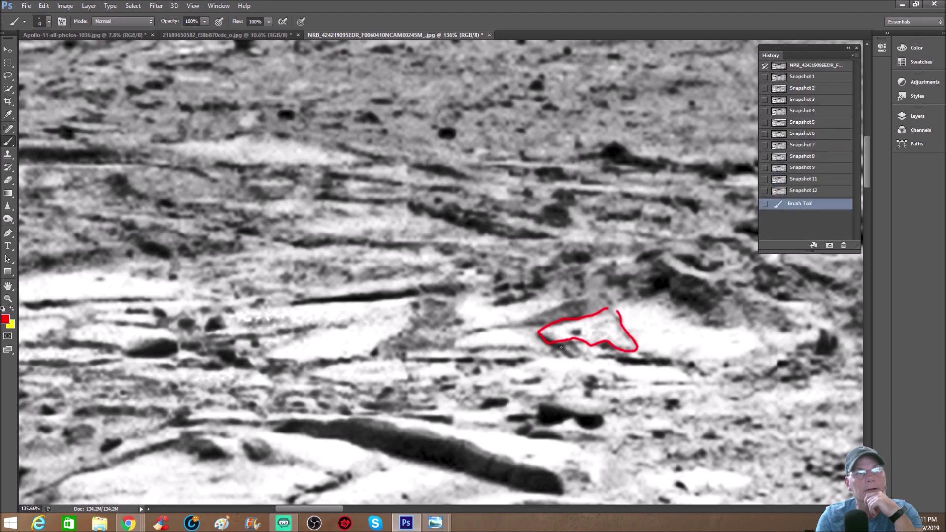
{"action": "left_click_drag", "start_coordinate": [564, 349], "coordinate": [581, 354]}
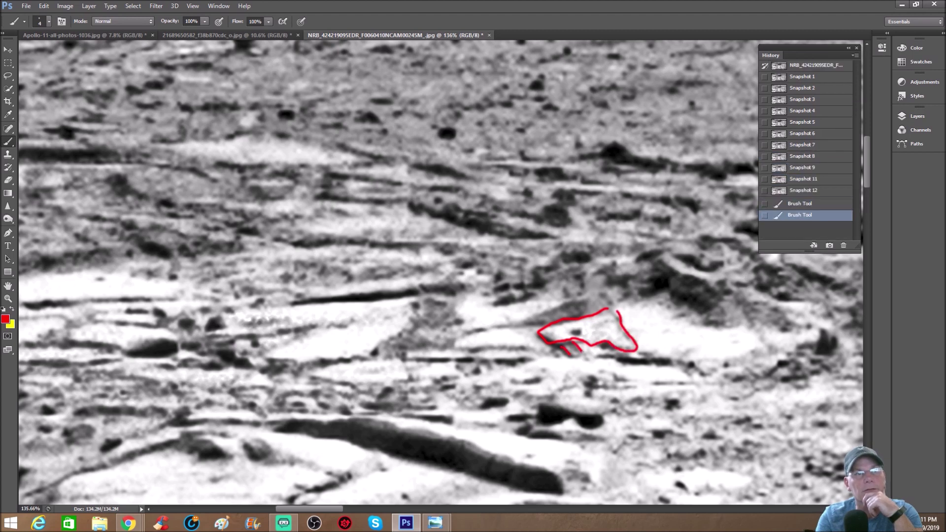
Step: Trace the curved upper and lower edges of the dark arched rock above the pale wedge in red
{"action": "scroll", "coordinate": [627, 298], "scroll_direction": "up", "scroll_amount": 3}
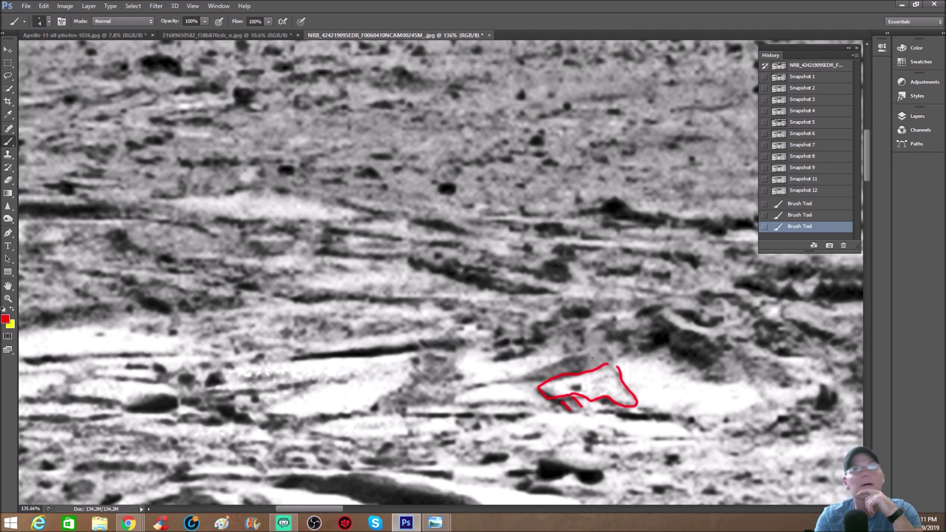
{"action": "scroll", "coordinate": [625, 311], "scroll_direction": "up", "scroll_amount": 1}
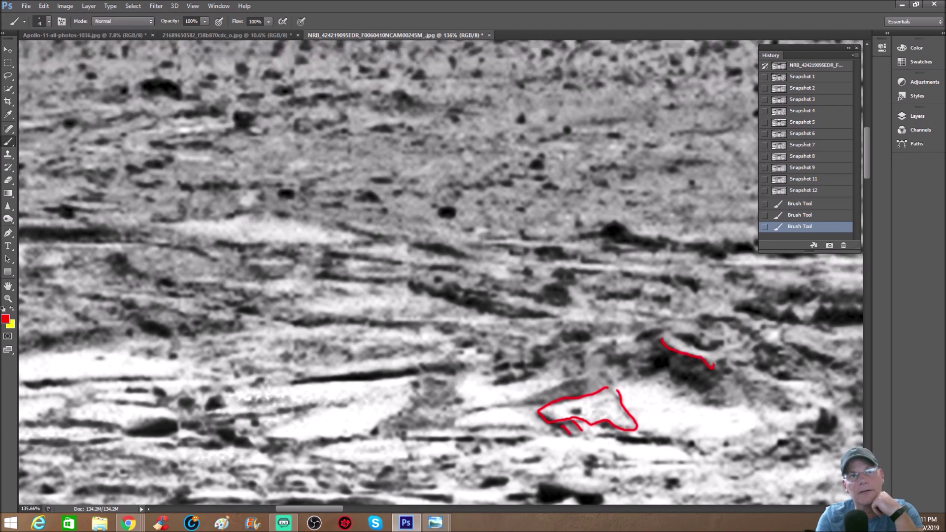
{"action": "left_click_drag", "start_coordinate": [722, 362], "coordinate": [729, 354]}
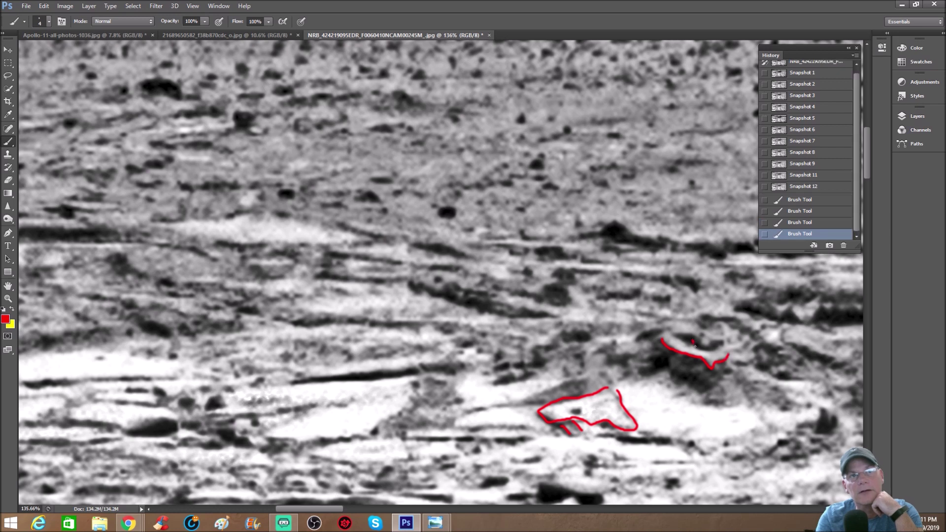
{"action": "key", "text": "ctrl+z"}
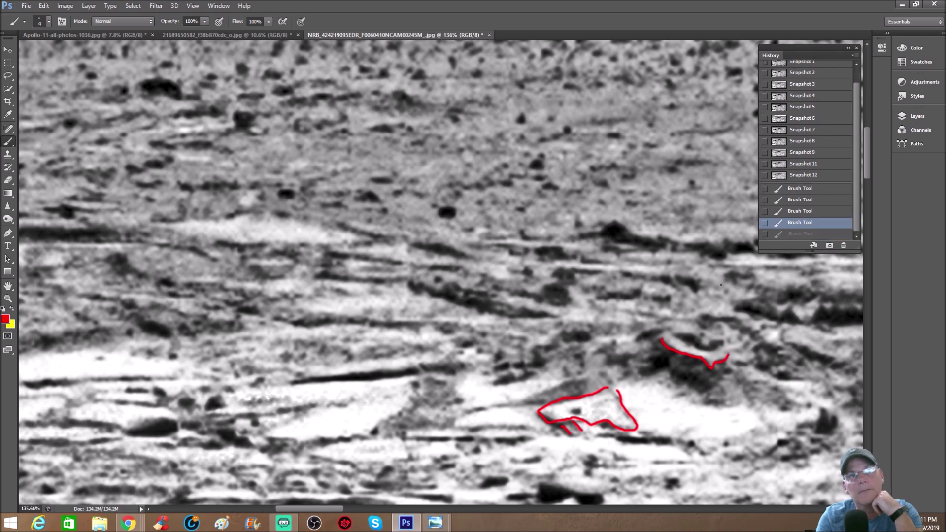
{"action": "key", "text": "ctrl+z"}
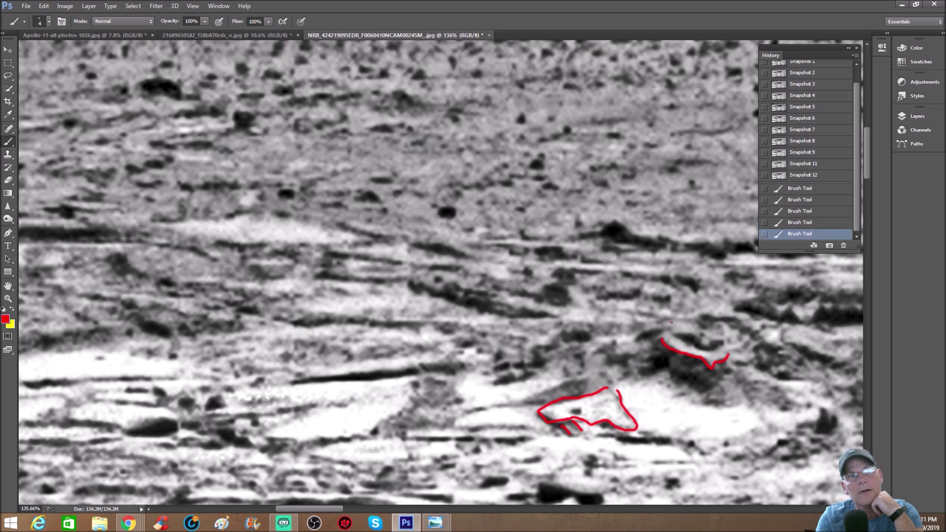
{"action": "mouse_move", "coordinate": [672, 333]}
{"action": "left_mouse_down"}
{"action": "mouse_move", "coordinate": [689, 332]}
{"action": "mouse_move", "coordinate": [700, 345]}
{"action": "left_mouse_up"}
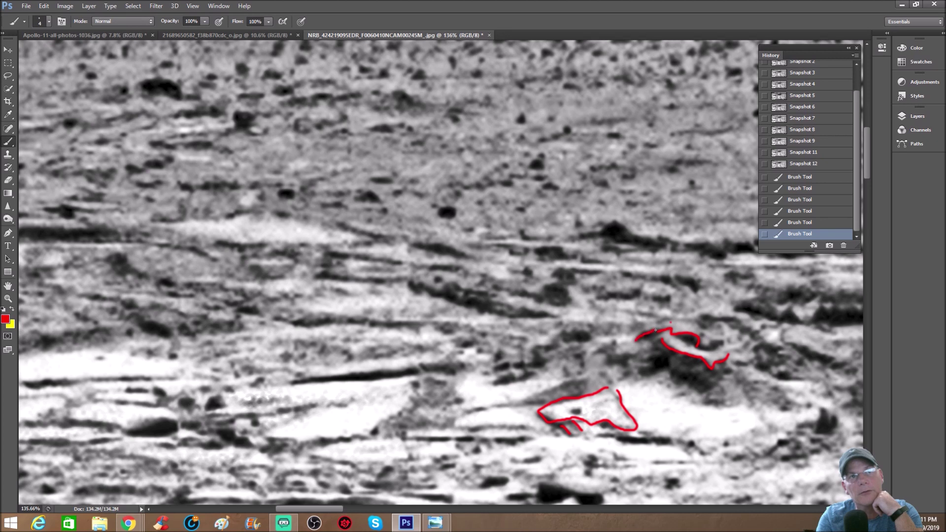
{"action": "mouse_move", "coordinate": [629, 340]}
{"action": "left_mouse_down"}
{"action": "mouse_move", "coordinate": [664, 319]}
{"action": "mouse_move", "coordinate": [702, 329]}
{"action": "left_mouse_up"}
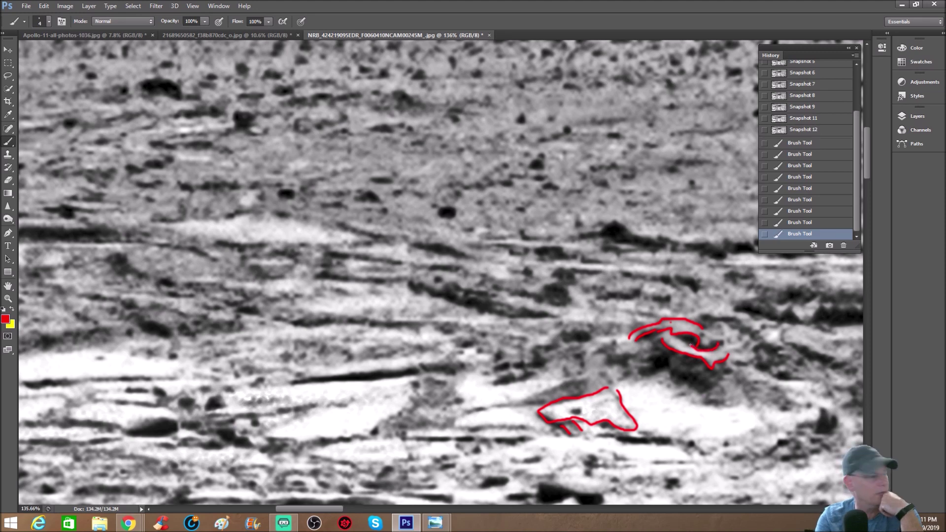
Step: Revert to Snapshot 12 and circle the rock cluster just right of the arched rock in red
{"action": "left_click", "coordinate": [804, 129]}
{"action": "key", "text": "ctrl+1"}
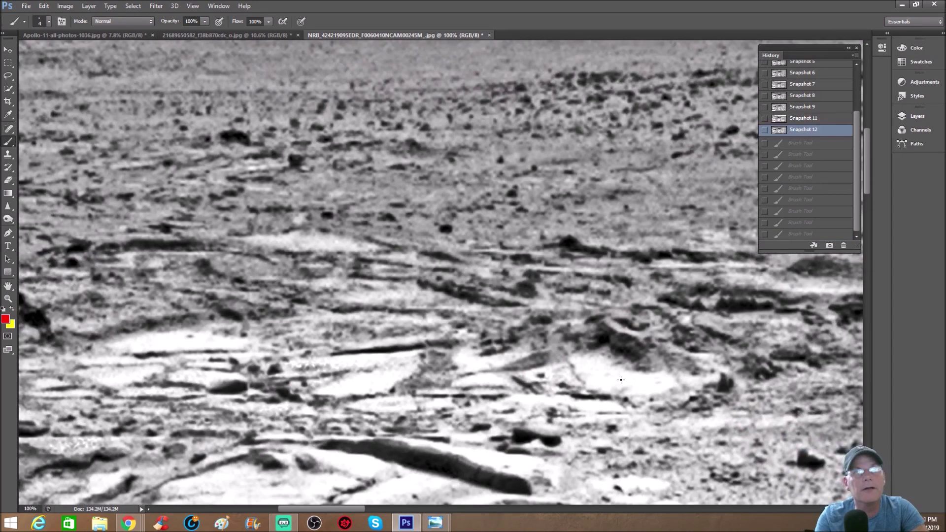
{"action": "mouse_move", "coordinate": [356, 508]}
{"action": "left_mouse_down"}
{"action": "mouse_move", "coordinate": [370, 505]}
{"action": "mouse_move", "coordinate": [344, 502]}
{"action": "mouse_move", "coordinate": [371, 501]}
{"action": "left_mouse_up"}
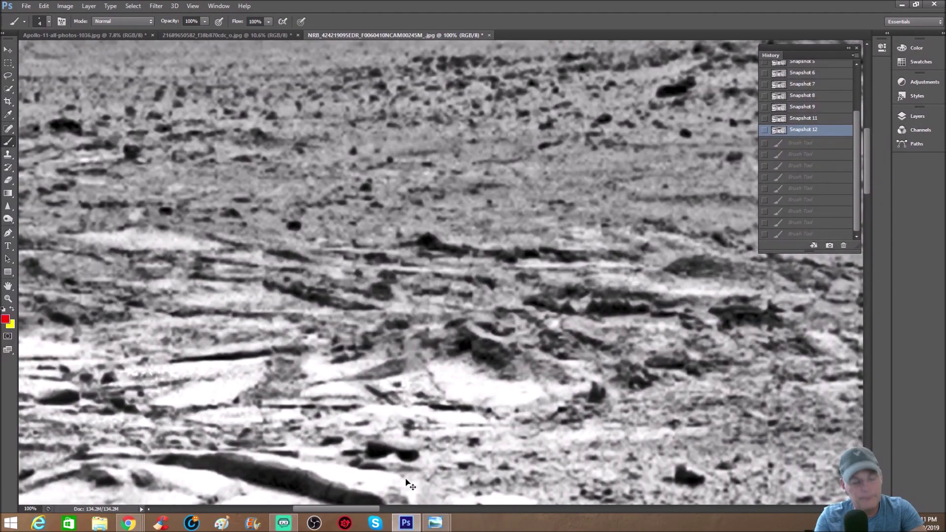
{"action": "key", "text": "ctrl+plus"}
{"action": "mouse_move", "coordinate": [577, 314]}
{"action": "left_mouse_down"}
{"action": "mouse_move", "coordinate": [552, 326]}
{"action": "mouse_move", "coordinate": [534, 389]}
{"action": "mouse_move", "coordinate": [552, 432]}
{"action": "mouse_move", "coordinate": [647, 434]}
{"action": "mouse_move", "coordinate": [672, 370]}
{"action": "mouse_move", "coordinate": [592, 312]}
{"action": "left_mouse_up"}
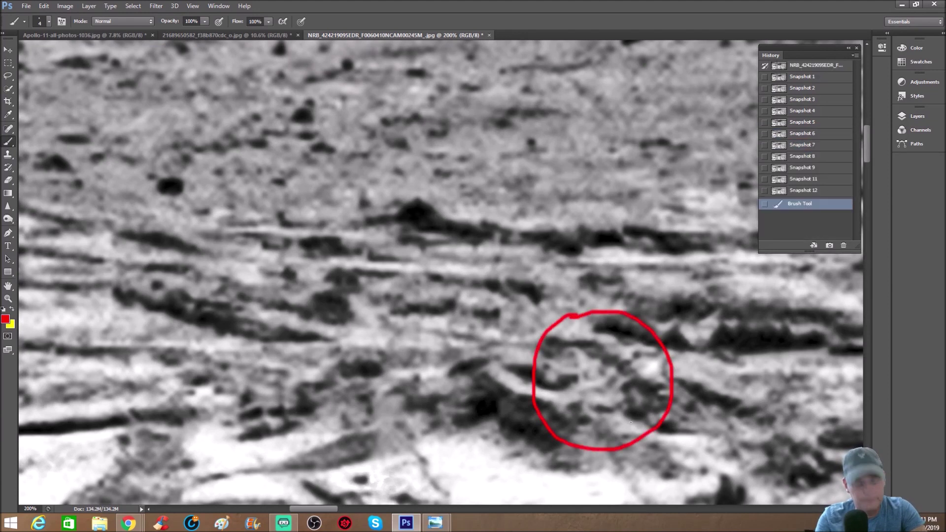
Step: Add a smaller red circle and a short arc inside the first circle, and undo both back to the first circle
{"action": "scroll", "coordinate": [341, 509], "scroll_direction": "right", "scroll_amount": 3}
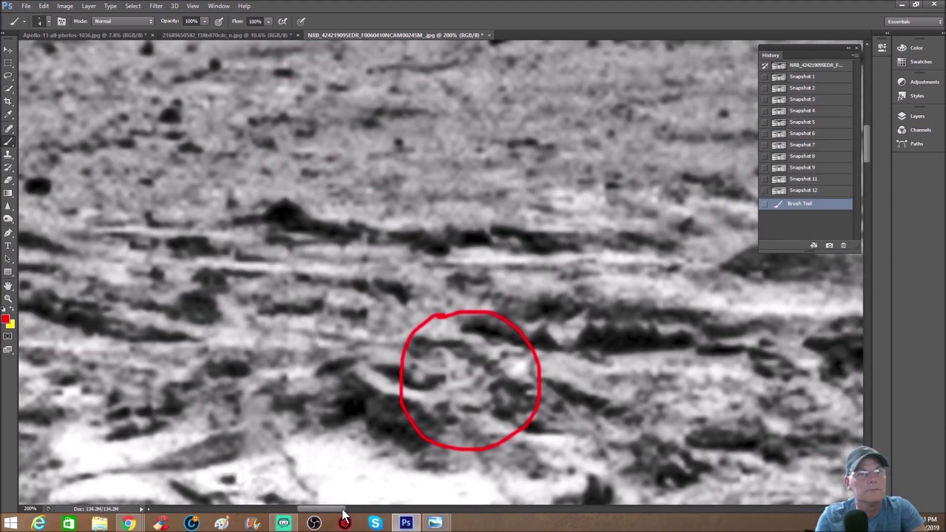
{"action": "key", "text": "ctrl+plus"}
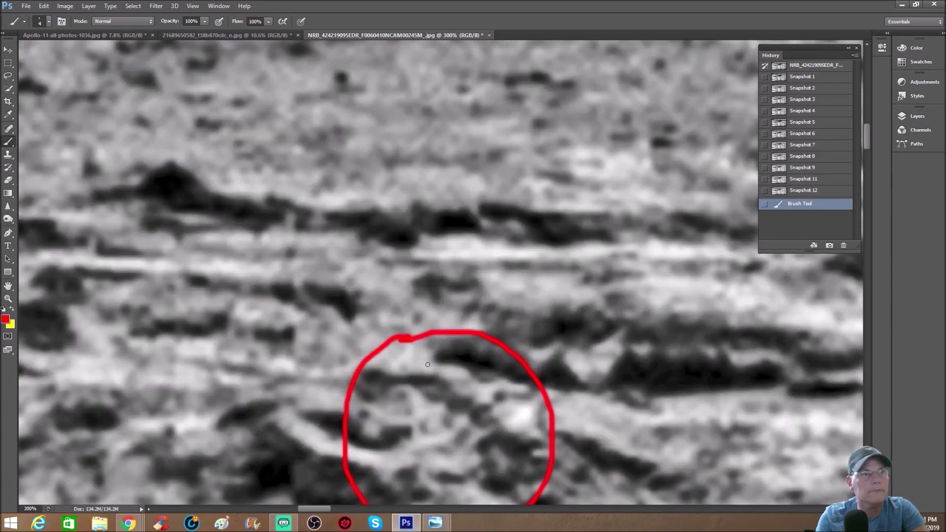
{"action": "mouse_move", "coordinate": [409, 362]}
{"action": "left_mouse_down"}
{"action": "mouse_move", "coordinate": [387, 363]}
{"action": "mouse_move", "coordinate": [372, 395]}
{"action": "mouse_move", "coordinate": [371, 447]}
{"action": "mouse_move", "coordinate": [390, 477]}
{"action": "mouse_move", "coordinate": [427, 497]}
{"action": "mouse_move", "coordinate": [498, 490]}
{"action": "mouse_move", "coordinate": [508, 423]}
{"action": "mouse_move", "coordinate": [476, 373]}
{"action": "mouse_move", "coordinate": [424, 354]}
{"action": "mouse_move", "coordinate": [398, 360]}
{"action": "left_mouse_up"}
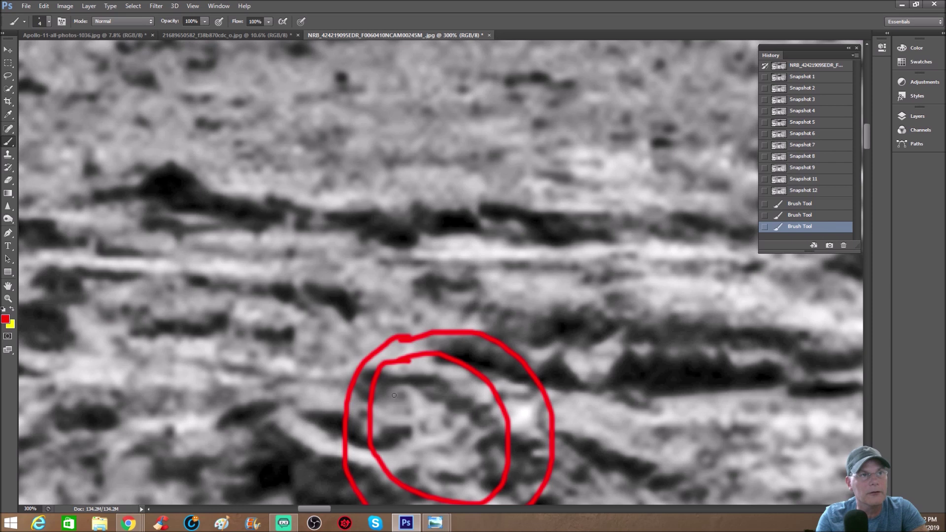
{"action": "left_click_drag", "start_coordinate": [392, 396], "coordinate": [417, 404]}
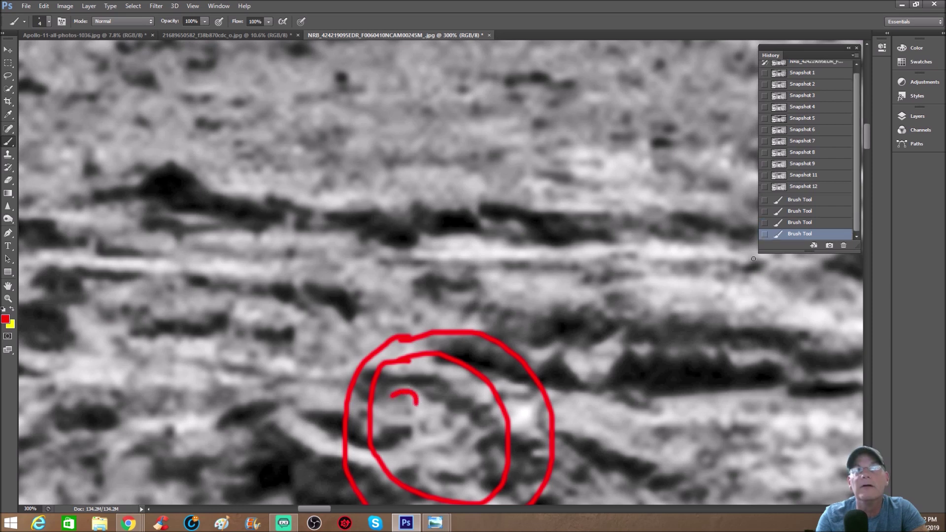
{"action": "left_click", "coordinate": [832, 207]}
Step: Clear the remaining red circle by returning to Snapshot 12, with a wider view of the terrain
{"action": "scroll", "coordinate": [682, 376], "scroll_direction": "down", "scroll_amount": 3}
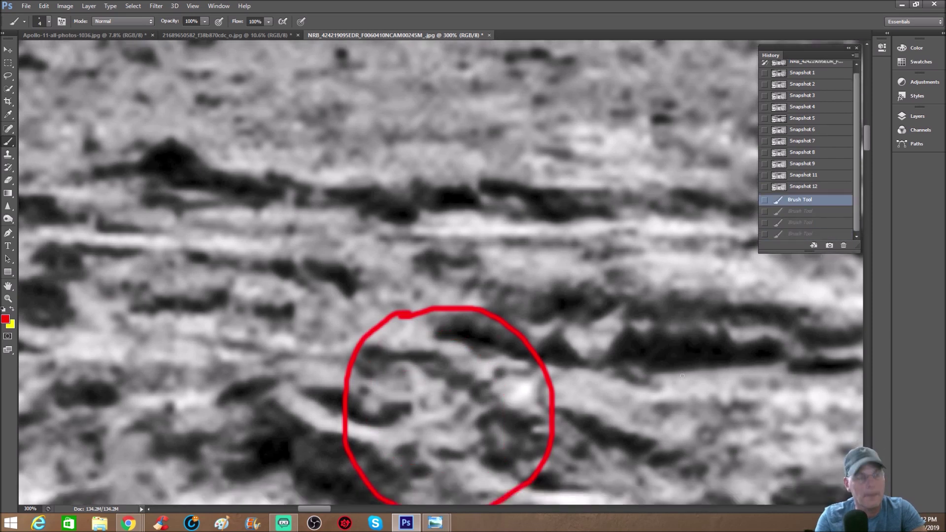
{"action": "left_click", "coordinate": [8, 297]}
{"action": "left_click_drag", "start_coordinate": [356, 350], "coordinate": [332, 373]}
{"action": "scroll", "coordinate": [331, 374], "scroll_direction": "down", "scroll_amount": 3}
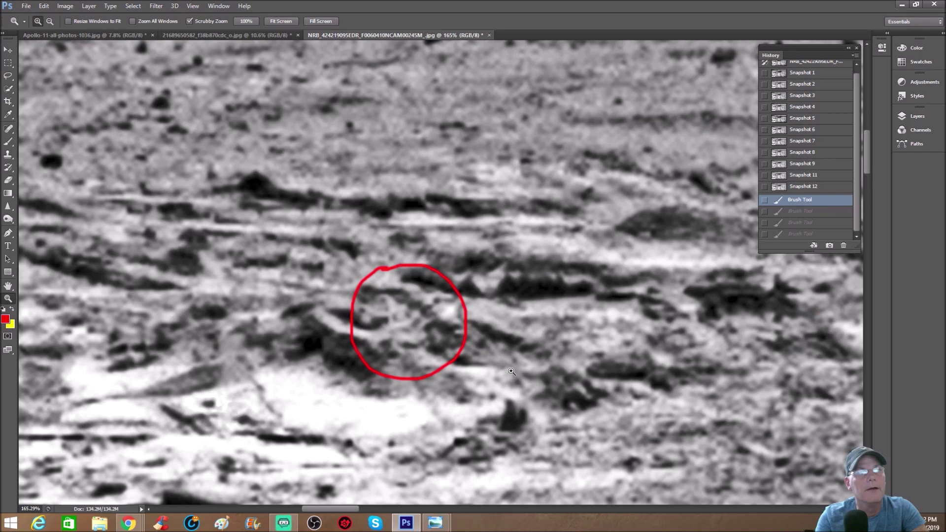
{"action": "left_click", "coordinate": [824, 185]}
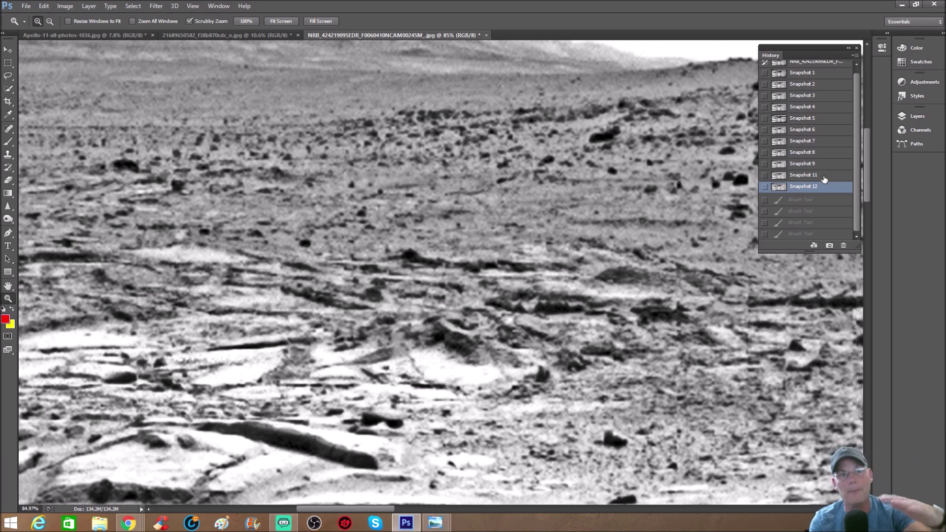
Step: Restore Snapshot 1 and ready the brush with yellow over the rocky area around the vertical seam
{"action": "left_click", "coordinate": [819, 73]}
{"action": "left_click_drag", "start_coordinate": [390, 512], "coordinate": [489, 510]}
{"action": "scroll", "coordinate": [512, 464], "scroll_direction": "down", "scroll_amount": 2}
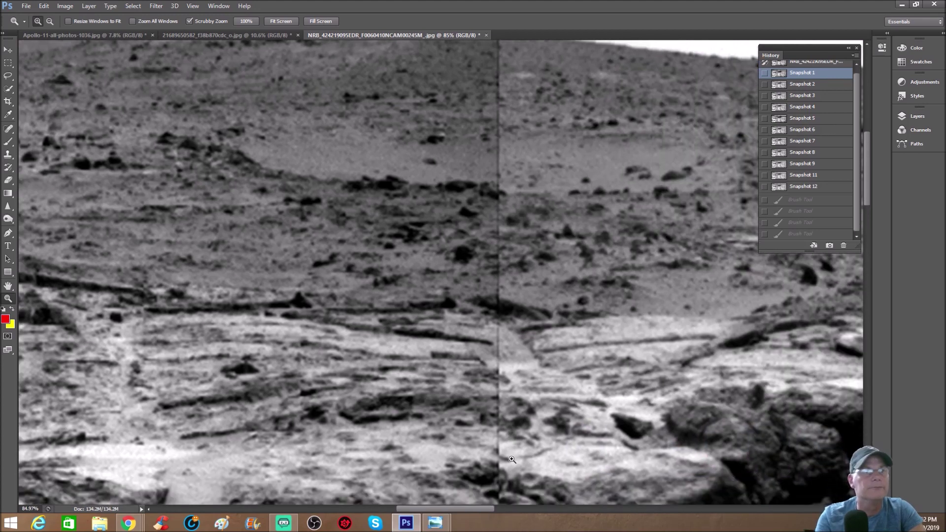
{"action": "key", "text": "x"}
{"action": "key", "text": "b"}
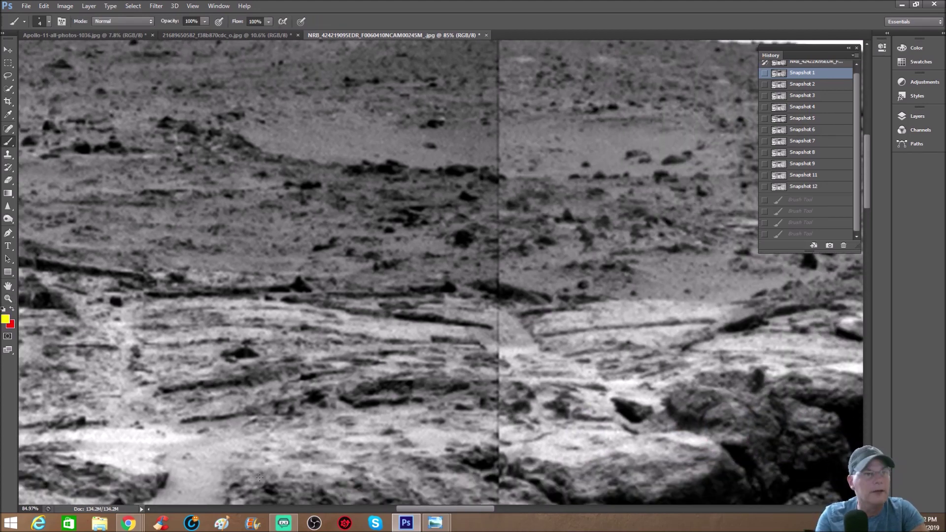
Step: Outline the long pale slab left of the vertical seam in yellow, including the small narrow bar near its right end
{"action": "left_click_drag", "start_coordinate": [418, 509], "coordinate": [395, 510]}
{"action": "key", "text": "ctrl+plus"}
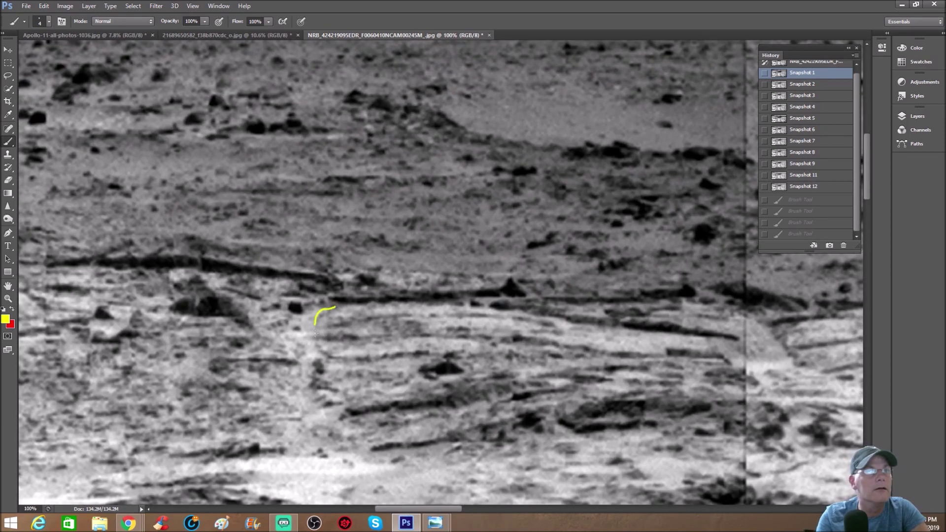
{"action": "left_click_drag", "start_coordinate": [319, 353], "coordinate": [499, 358]}
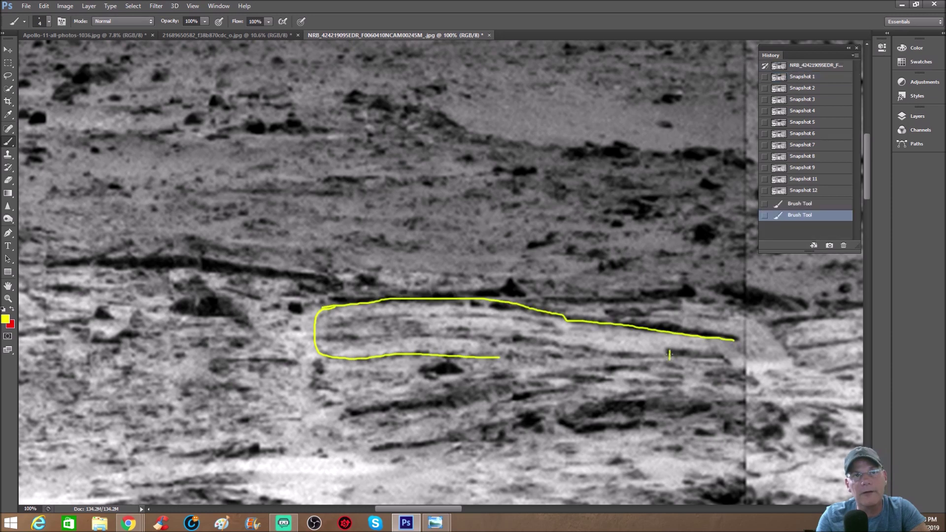
{"action": "left_click", "coordinate": [669, 354]}
{"action": "mouse_move", "coordinate": [699, 354]}
{"action": "left_mouse_down"}
{"action": "mouse_move", "coordinate": [727, 361]}
{"action": "mouse_move", "coordinate": [671, 358]}
{"action": "left_mouse_up"}
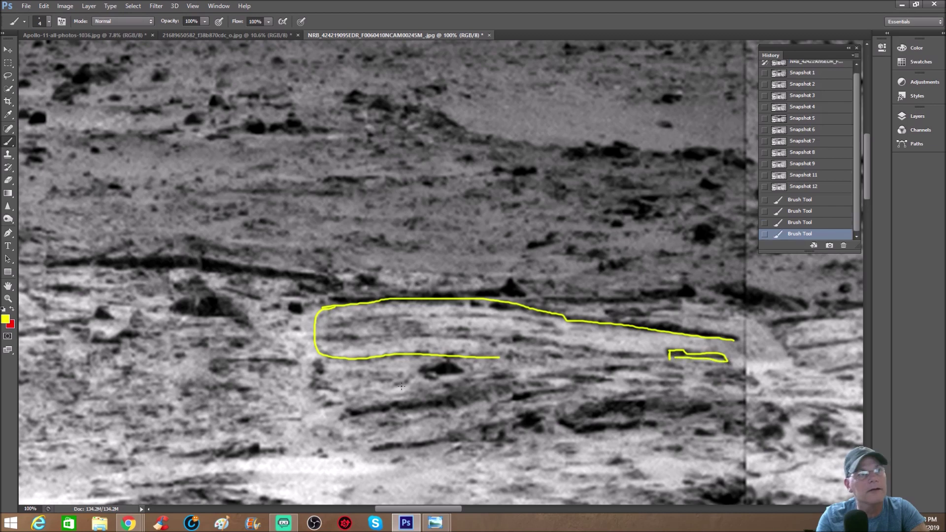
Step: Revert to Snapshot 1 and mark the small dark triangular rock with a yellow circle, arrow and vertical line
{"action": "left_click", "coordinate": [803, 73]}
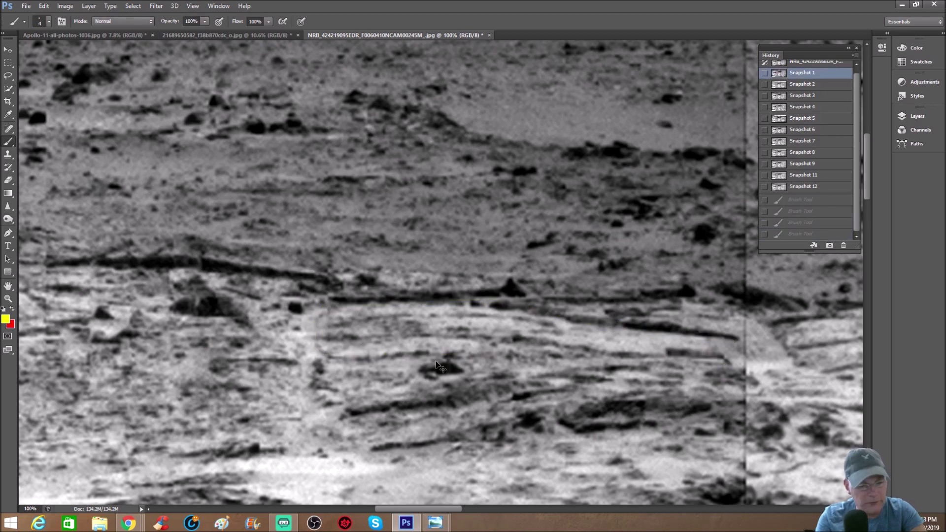
{"action": "key", "text": "ctrl+plus"}
{"action": "mouse_move", "coordinate": [440, 433]}
{"action": "left_mouse_down"}
{"action": "mouse_move", "coordinate": [396, 449]}
{"action": "mouse_move", "coordinate": [382, 467]}
{"action": "mouse_move", "coordinate": [401, 484]}
{"action": "mouse_move", "coordinate": [449, 490]}
{"action": "mouse_move", "coordinate": [507, 476]}
{"action": "mouse_move", "coordinate": [493, 439]}
{"action": "mouse_move", "coordinate": [455, 427]}
{"action": "mouse_move", "coordinate": [419, 438]}
{"action": "left_mouse_up"}
{"action": "mouse_move", "coordinate": [536, 388]}
{"action": "left_mouse_down"}
{"action": "mouse_move", "coordinate": [472, 440]}
{"action": "mouse_move", "coordinate": [476, 424]}
{"action": "mouse_move", "coordinate": [477, 445]}
{"action": "mouse_move", "coordinate": [459, 442]}
{"action": "mouse_move", "coordinate": [459, 476]}
{"action": "left_mouse_up"}
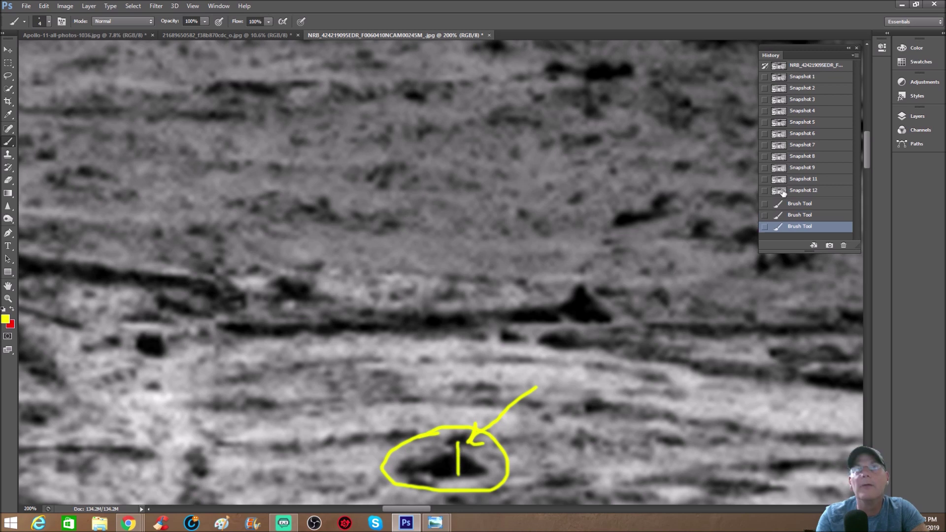
Step: Revert to Snapshot 1 and draw a larger yellow loop around the dark triangular rock and the ground below it
{"action": "left_click", "coordinate": [817, 79]}
{"action": "key", "text": "ctrl+minus"}
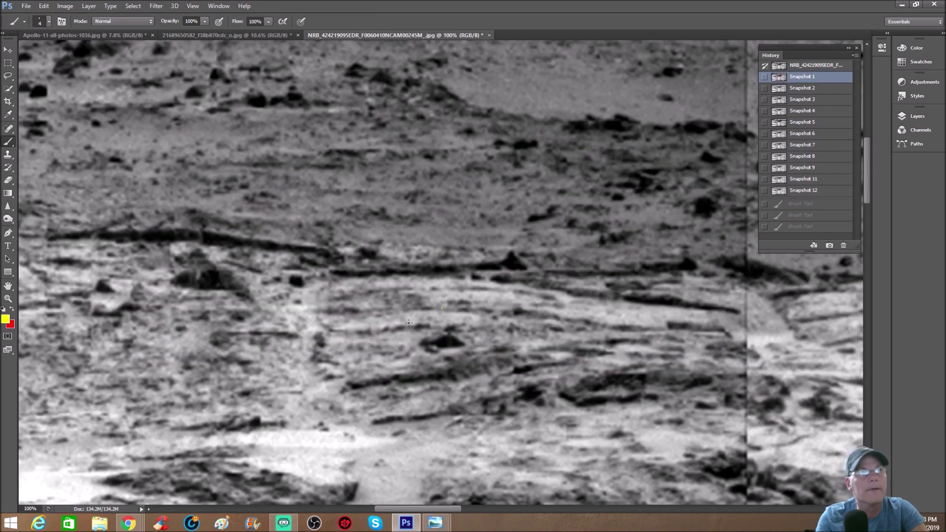
{"action": "mouse_move", "coordinate": [443, 309]}
{"action": "left_mouse_down"}
{"action": "mouse_move", "coordinate": [451, 387]}
{"action": "mouse_move", "coordinate": [436, 313]}
{"action": "left_mouse_up"}
{"action": "key", "text": "z"}
{"action": "left_click_drag", "start_coordinate": [501, 315], "coordinate": [547, 316]}
{"action": "scroll", "coordinate": [575, 413], "scroll_direction": "down", "scroll_amount": 2}
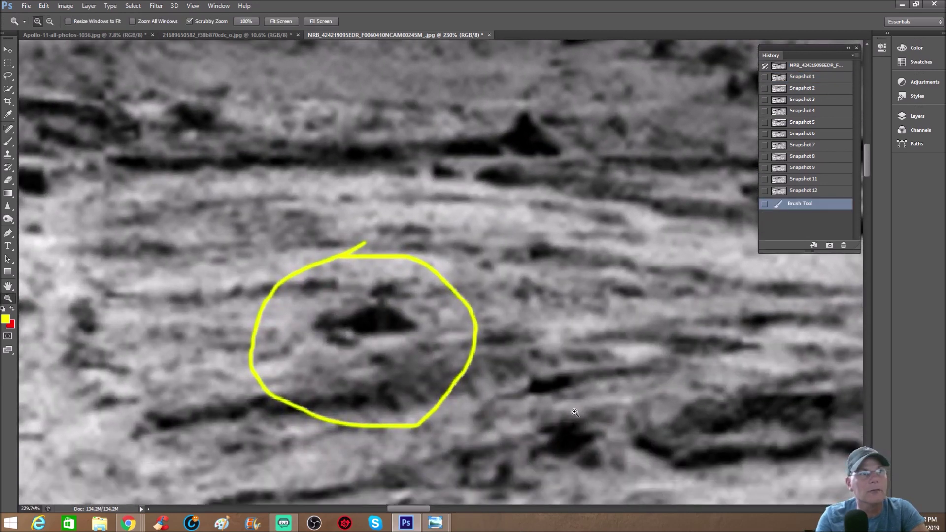
Step: Undo the yellow loop and bring the pale slab right of the vertical seam into view
{"action": "left_click_drag", "start_coordinate": [504, 326], "coordinate": [483, 479]}
{"action": "left_click_drag", "start_coordinate": [447, 508], "coordinate": [491, 508]}
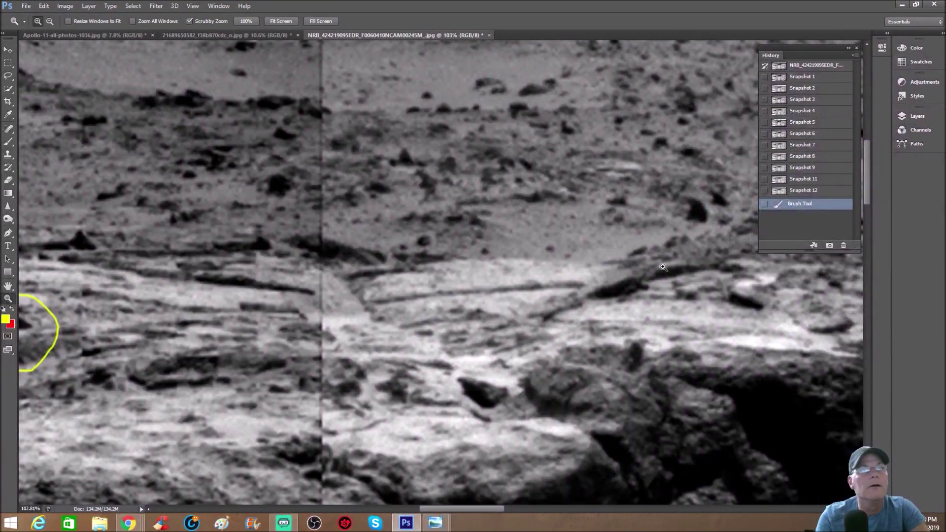
{"action": "key", "text": "b"}
{"action": "key", "text": "ctrl+alt+z"}
{"action": "key", "text": "ctrl+alt+z"}
{"action": "key", "text": "ctrl+alt+z"}
{"action": "key", "text": "ctrl+alt+z"}
Step: Outline the pale slab right of the vertical seam in yellow, and add an arrow pointing at the slab left of it
{"action": "mouse_move", "coordinate": [345, 274]}
{"action": "left_mouse_down"}
{"action": "mouse_move", "coordinate": [374, 331]}
{"action": "mouse_move", "coordinate": [450, 335]}
{"action": "left_mouse_up"}
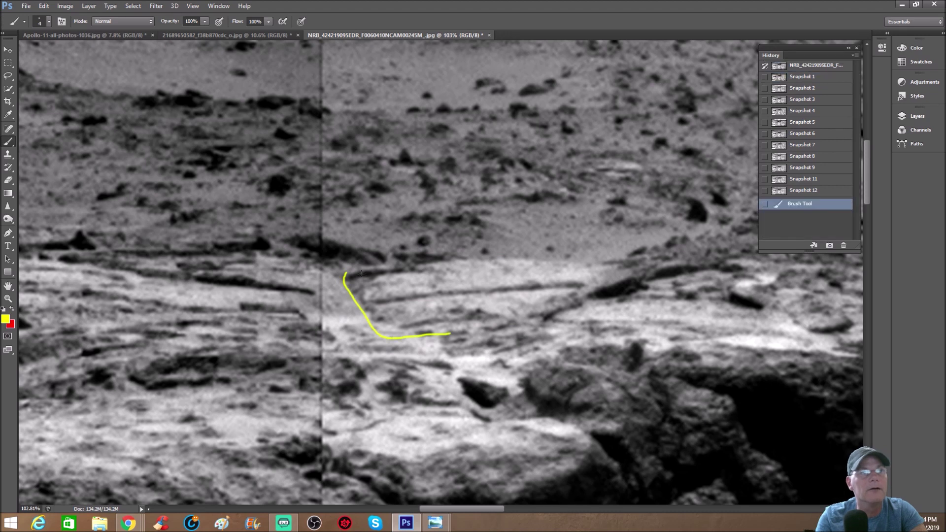
{"action": "mouse_move", "coordinate": [345, 274]}
{"action": "left_mouse_down"}
{"action": "mouse_move", "coordinate": [512, 249]}
{"action": "mouse_move", "coordinate": [622, 262]}
{"action": "left_mouse_up"}
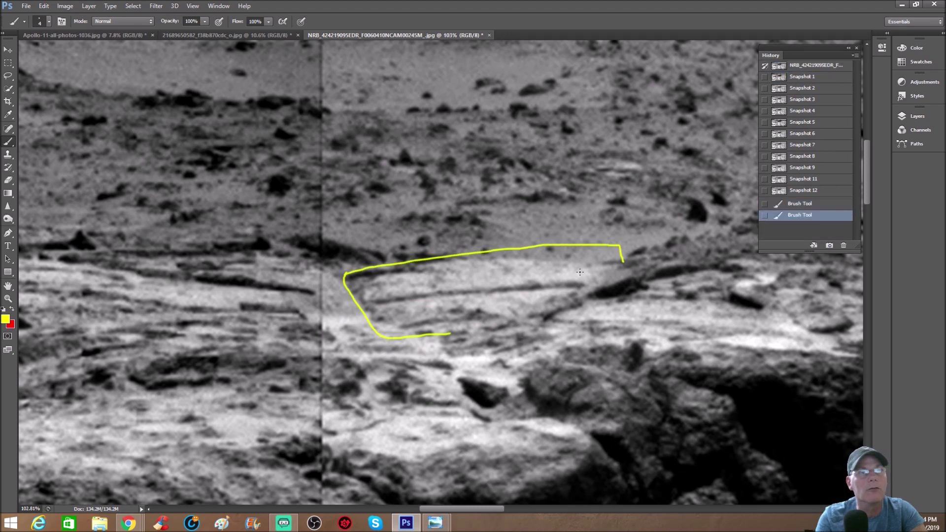
{"action": "mouse_move", "coordinate": [215, 251]}
{"action": "left_mouse_down"}
{"action": "mouse_move", "coordinate": [170, 279]}
{"action": "mouse_move", "coordinate": [182, 251]}
{"action": "mouse_move", "coordinate": [173, 281]}
{"action": "mouse_move", "coordinate": [199, 281]}
{"action": "left_mouse_up"}
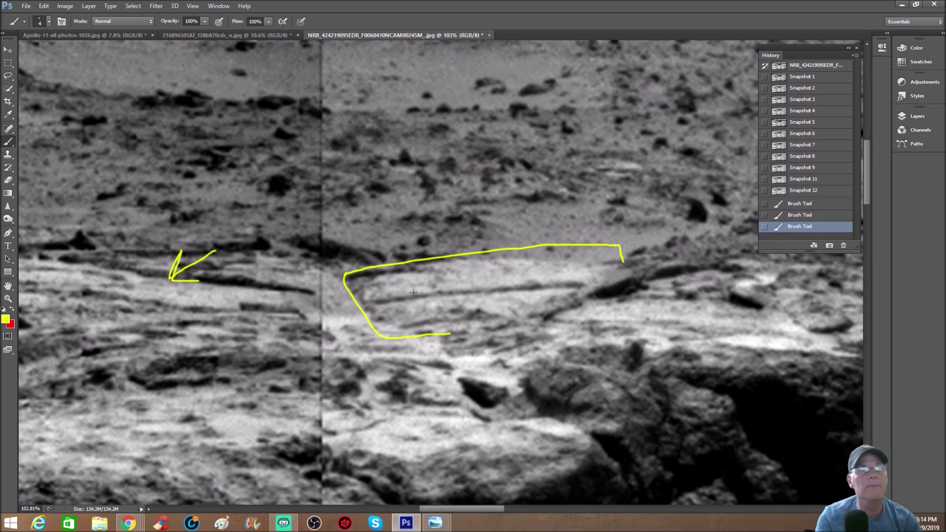
Step: Trace the long dark line across the middle of the outlined slab in yellow, replacing the first attempt
{"action": "left_click_drag", "start_coordinate": [367, 301], "coordinate": [520, 292]}
{"action": "left_click", "coordinate": [798, 224]}
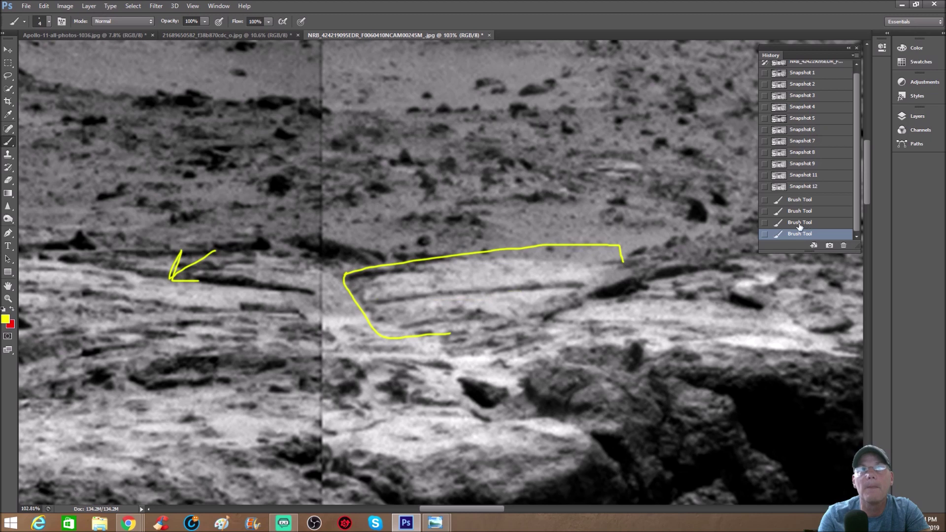
{"action": "left_click_drag", "start_coordinate": [369, 301], "coordinate": [582, 285]}
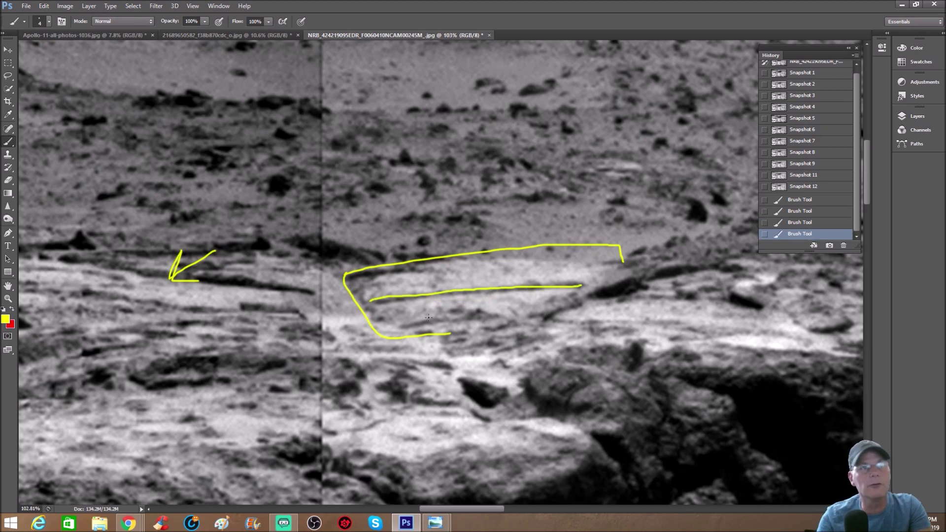
Step: Mark the slab's lower left corner with a yellow arrow and short strokes, and revert to the first outline stroke
{"action": "key", "text": "ctrl+plus"}
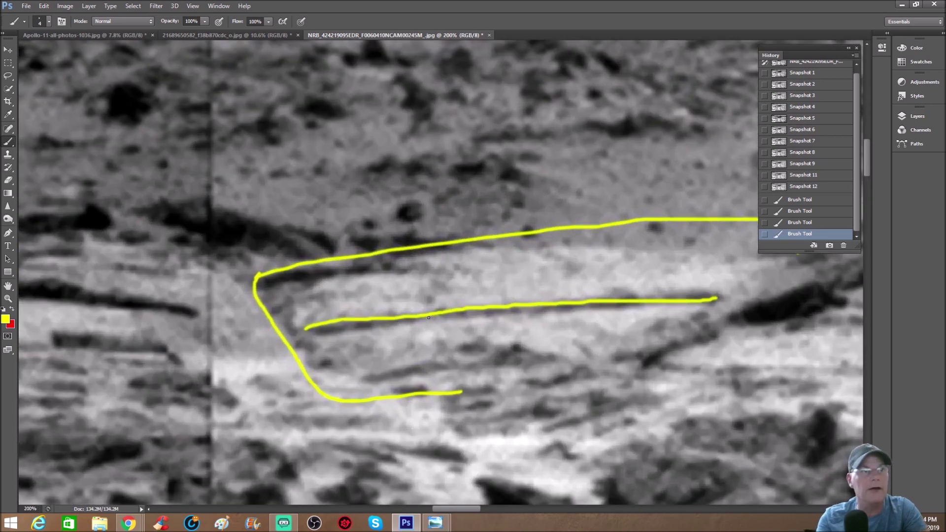
{"action": "mouse_move", "coordinate": [410, 329]}
{"action": "left_mouse_down"}
{"action": "mouse_move", "coordinate": [371, 347]}
{"action": "mouse_move", "coordinate": [374, 335]}
{"action": "mouse_move", "coordinate": [326, 372]}
{"action": "mouse_move", "coordinate": [331, 349]}
{"action": "left_mouse_up"}
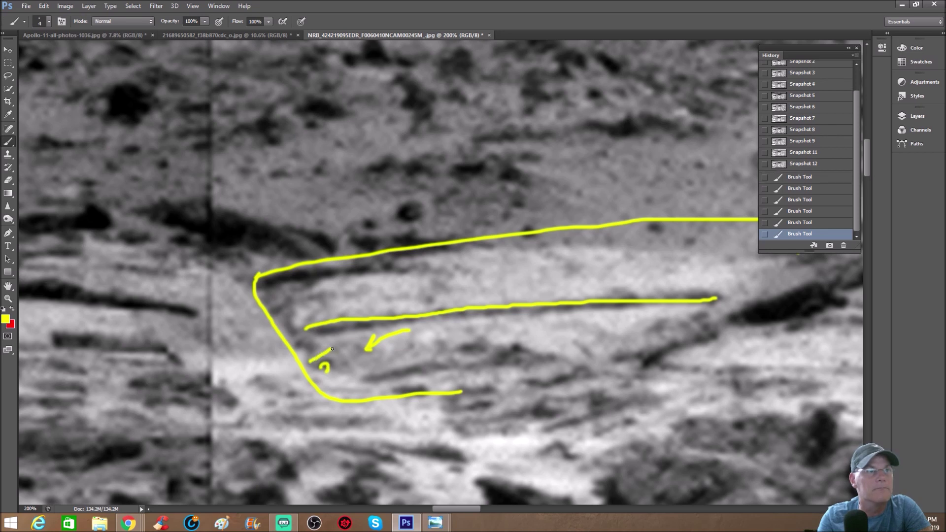
{"action": "left_click_drag", "start_coordinate": [353, 370], "coordinate": [334, 387]}
{"action": "left_click", "coordinate": [794, 166]}
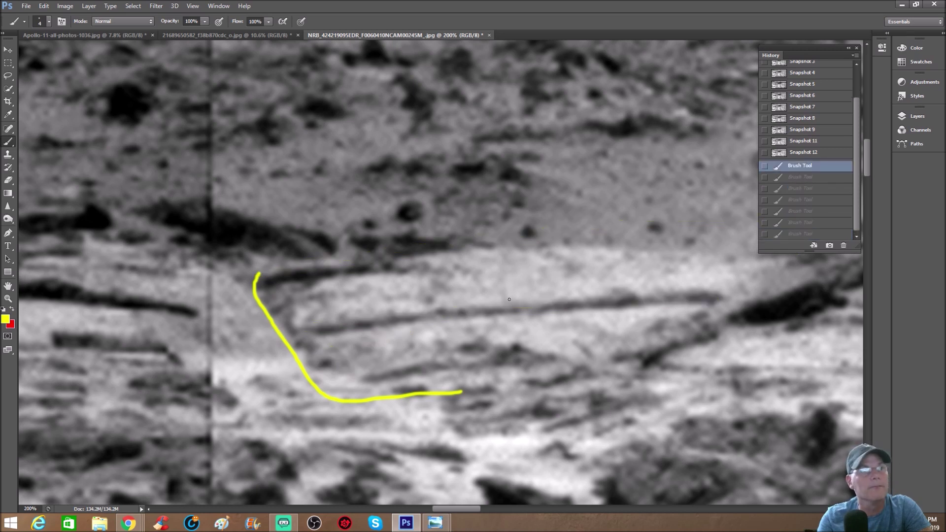
Step: Circle the slab's lower left corner in yellow, draw an arrow at its upper edge, and revert the image to Snapshot 12
{"action": "mouse_move", "coordinate": [326, 325]}
{"action": "left_mouse_down"}
{"action": "mouse_move", "coordinate": [288, 355]}
{"action": "mouse_move", "coordinate": [344, 412]}
{"action": "mouse_move", "coordinate": [391, 374]}
{"action": "mouse_move", "coordinate": [327, 326]}
{"action": "left_mouse_up"}
{"action": "key", "text": "ctrl+minus"}
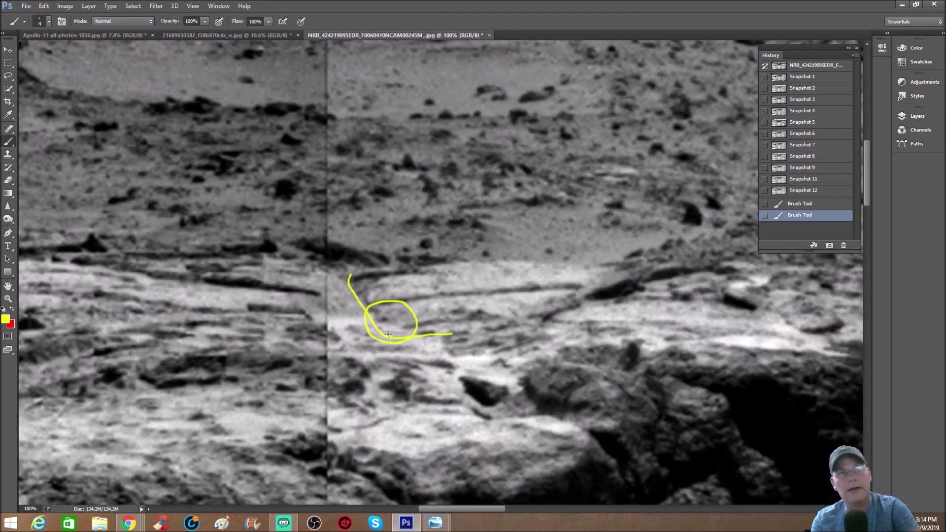
{"action": "mouse_move", "coordinate": [598, 215]}
{"action": "left_mouse_down"}
{"action": "mouse_move", "coordinate": [553, 253]}
{"action": "mouse_move", "coordinate": [562, 230]}
{"action": "mouse_move", "coordinate": [581, 267]}
{"action": "left_mouse_up"}
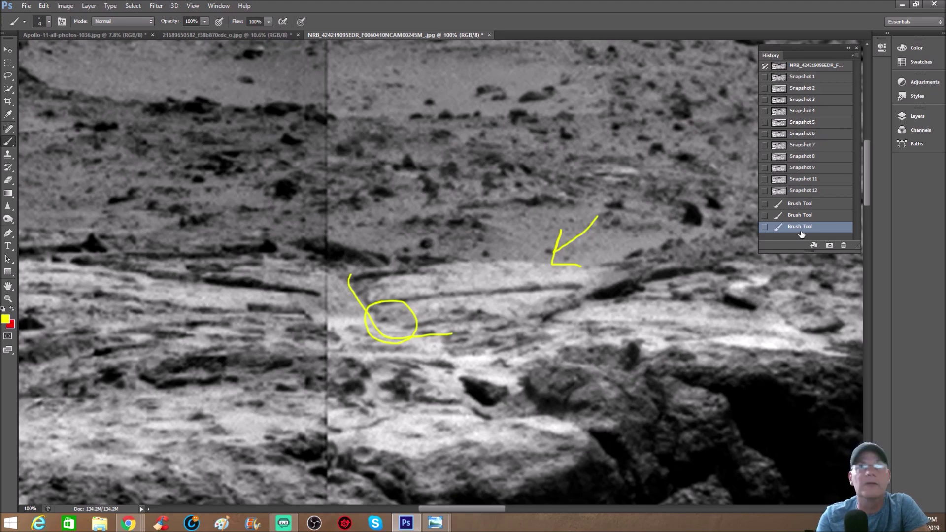
{"action": "left_click", "coordinate": [825, 193]}
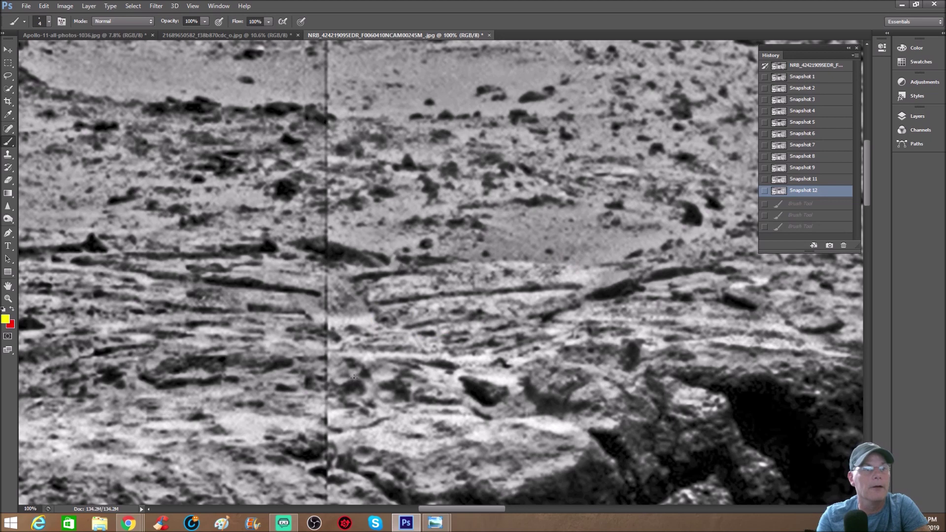
Step: Examine the layered rock left of the vertical seam up close in Snapshot 12 and Snapshot 1
{"action": "left_click", "coordinate": [8, 299]}
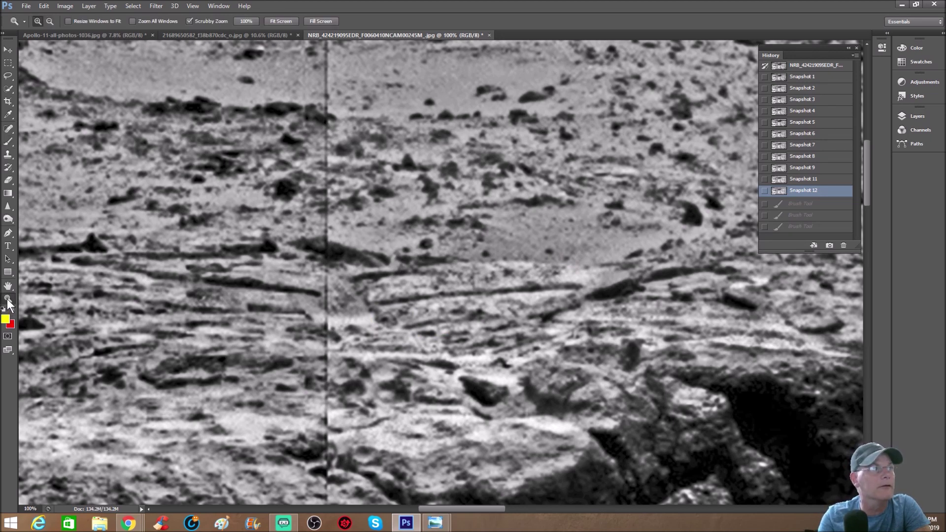
{"action": "left_click_drag", "start_coordinate": [64, 292], "coordinate": [106, 292]}
{"action": "left_click_drag", "start_coordinate": [427, 509], "coordinate": [401, 501]}
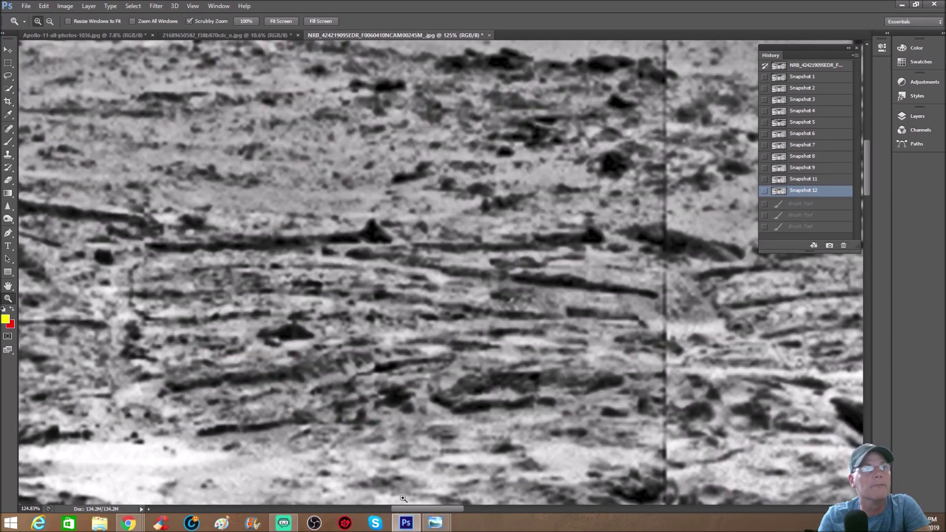
{"action": "left_click_drag", "start_coordinate": [211, 293], "coordinate": [252, 296]}
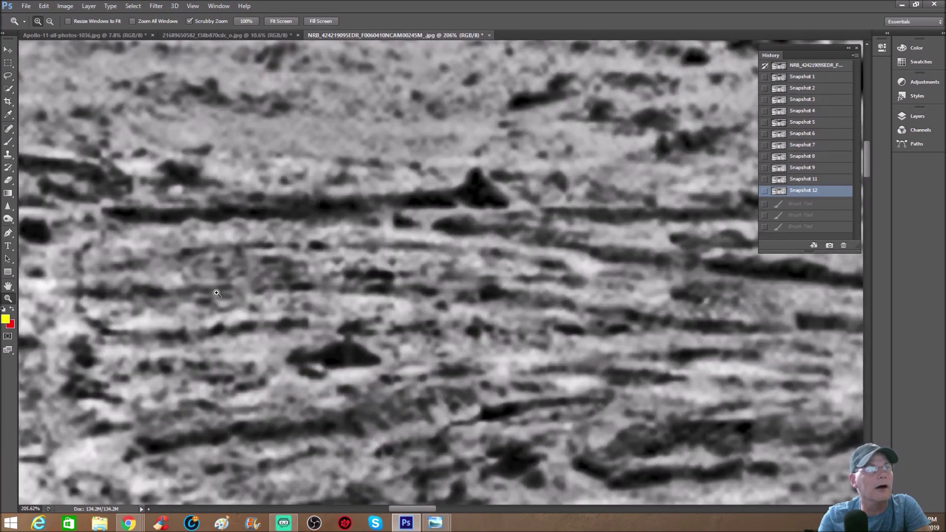
{"action": "left_click", "coordinate": [815, 78]}
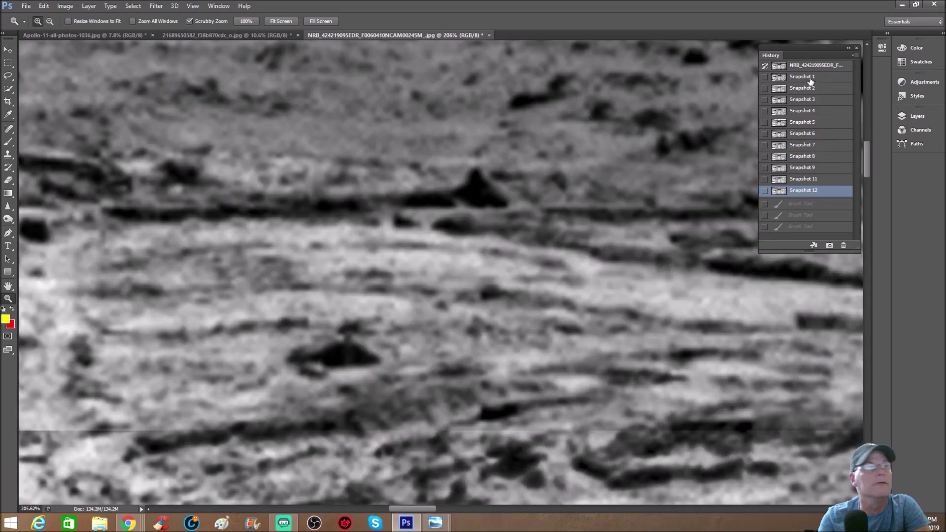
{"action": "left_click_drag", "start_coordinate": [198, 276], "coordinate": [190, 287]}
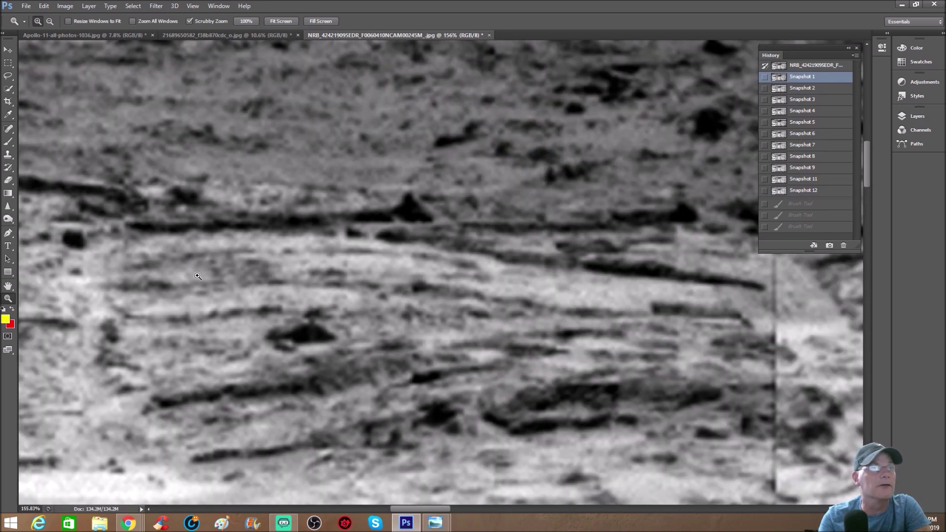
{"action": "left_click_drag", "start_coordinate": [406, 507], "coordinate": [392, 508]}
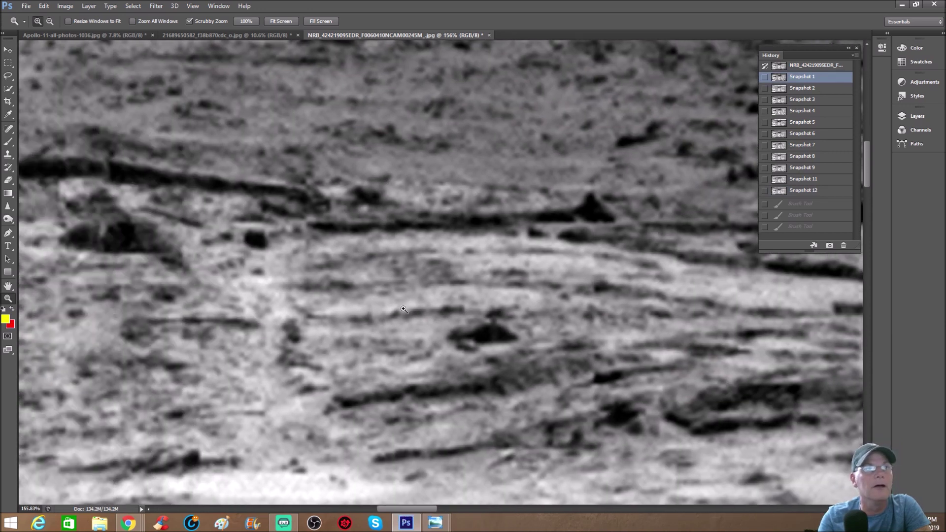
Step: Circle the pale layered rock in yellow, trace the small curved shapes inside the circle, and revert to Snapshot 12
{"action": "left_click", "coordinate": [9, 143]}
{"action": "mouse_move", "coordinate": [408, 238]}
{"action": "left_mouse_down"}
{"action": "mouse_move", "coordinate": [377, 237]}
{"action": "mouse_move", "coordinate": [345, 263]}
{"action": "mouse_move", "coordinate": [371, 334]}
{"action": "mouse_move", "coordinate": [458, 314]}
{"action": "mouse_move", "coordinate": [434, 227]}
{"action": "mouse_move", "coordinate": [377, 220]}
{"action": "left_mouse_up"}
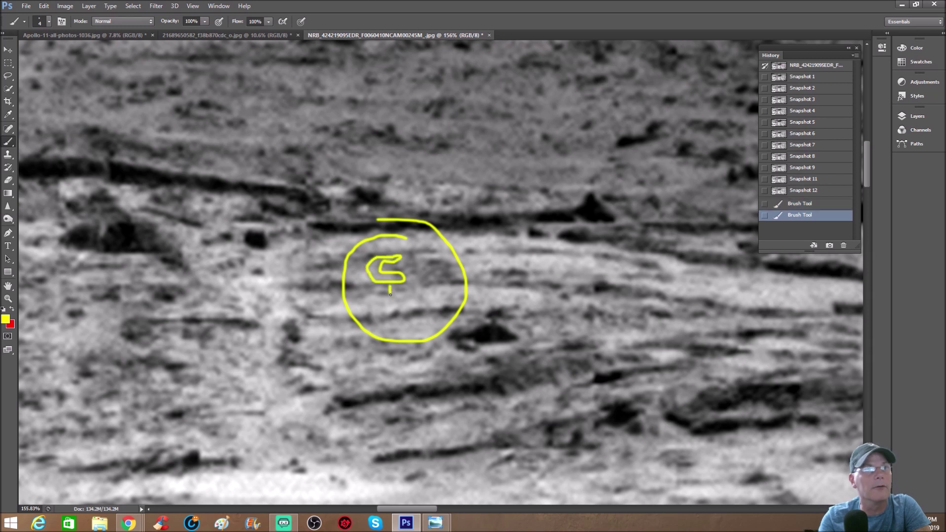
{"action": "left_click", "coordinate": [410, 287]}
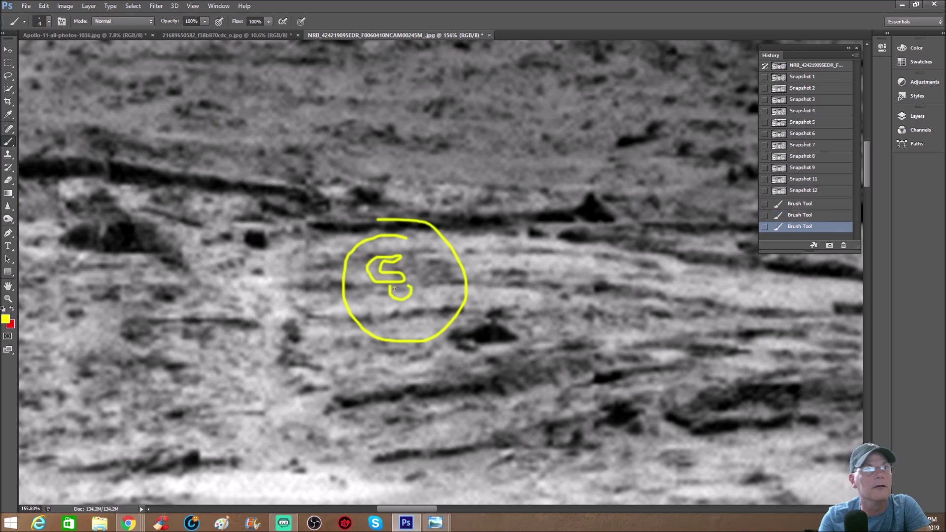
{"action": "left_click", "coordinate": [403, 290]}
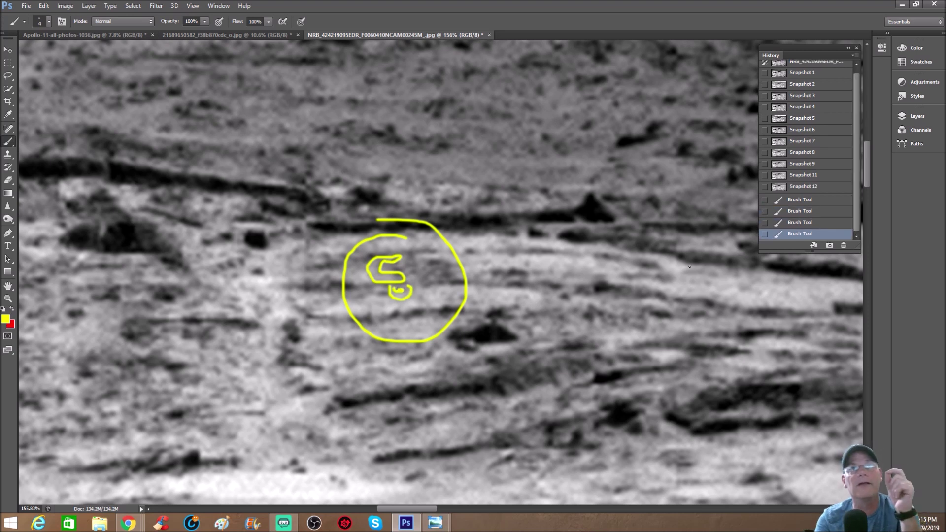
{"action": "left_click", "coordinate": [804, 186]}
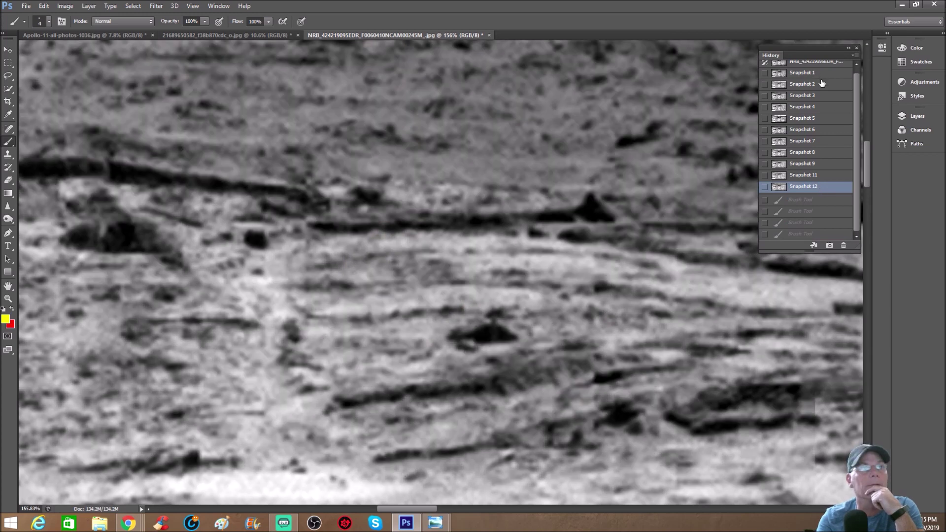
Step: Compare the layered rock area by alternating between Snapshot 1 and Snapshot 12, ending on Snapshot 1
{"action": "left_click", "coordinate": [822, 83]}
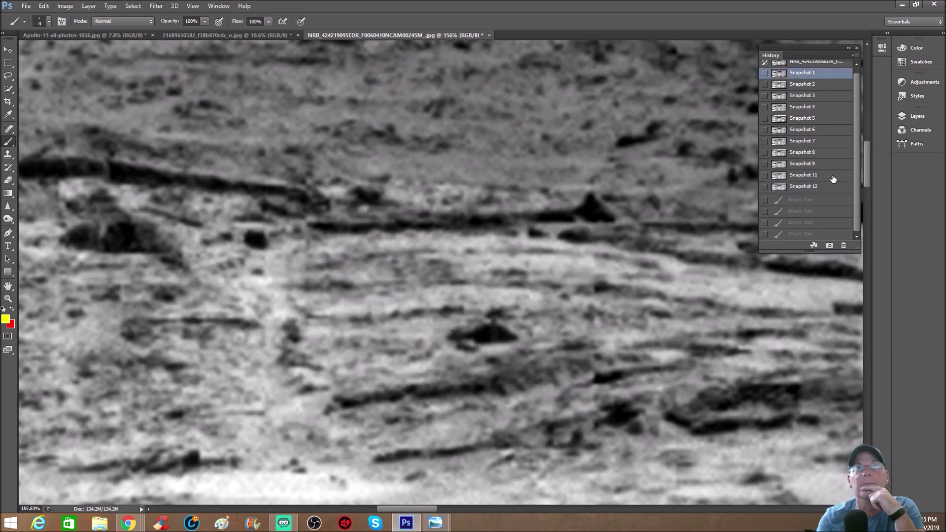
{"action": "left_click", "coordinate": [834, 185]}
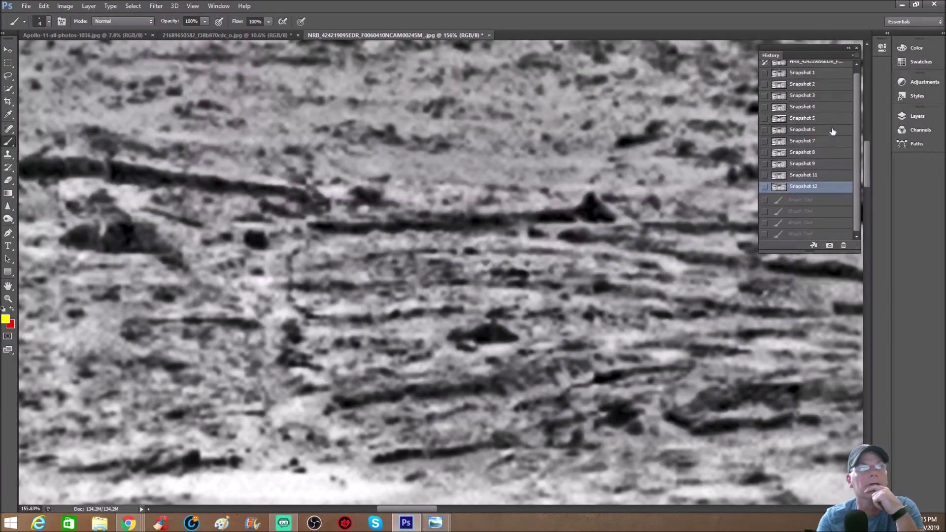
{"action": "left_click", "coordinate": [821, 74]}
{"action": "left_click", "coordinate": [835, 185]}
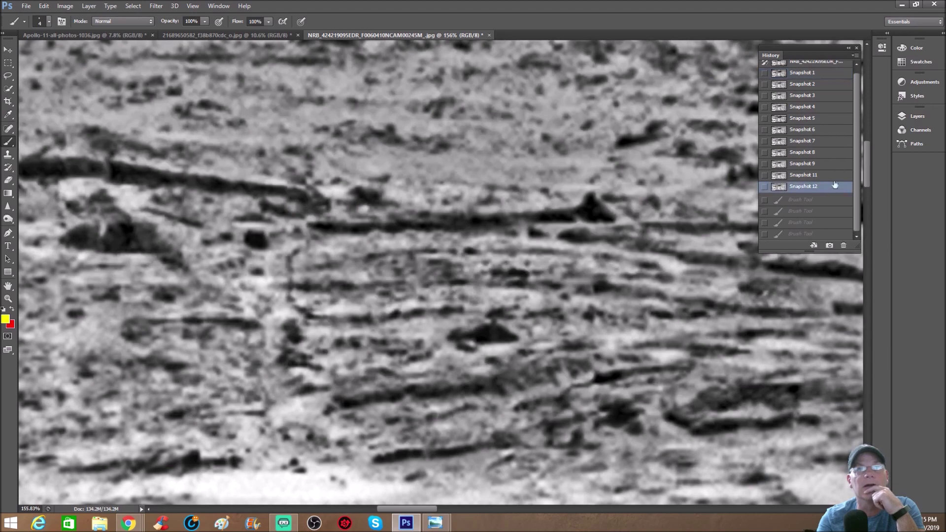
{"action": "left_click", "coordinate": [833, 76]}
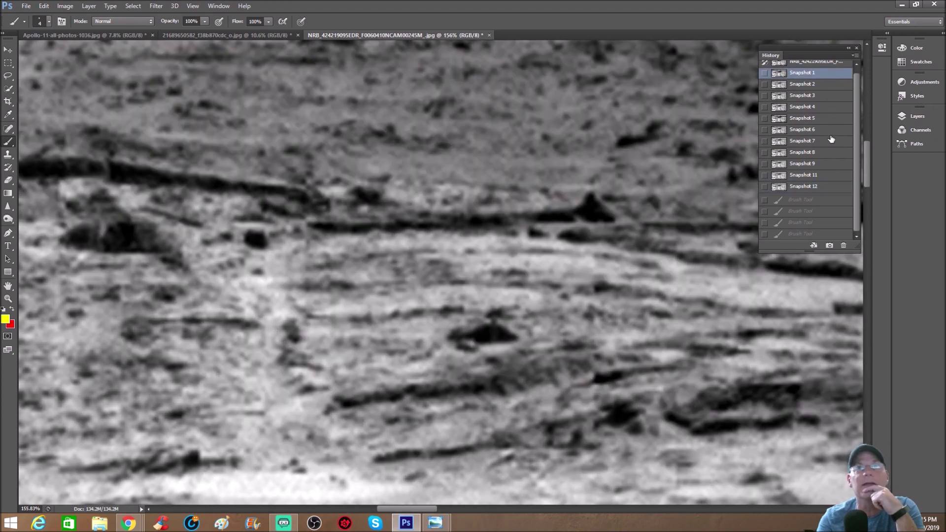
{"action": "left_click", "coordinate": [830, 187]}
{"action": "left_click", "coordinate": [829, 77]}
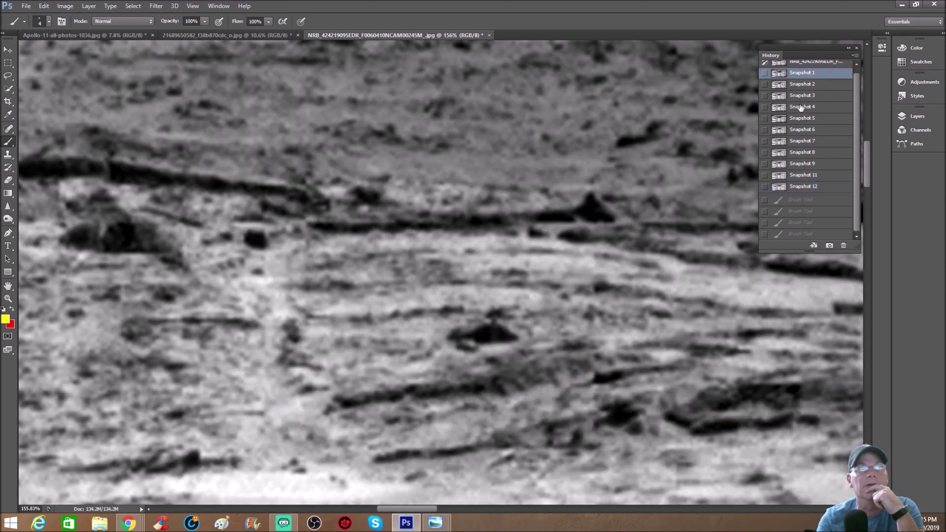
Step: Circle the lower left corner of the slab right of the seam in yellow, and restore Snapshot 12
{"action": "left_click_drag", "start_coordinate": [425, 509], "coordinate": [476, 509]}
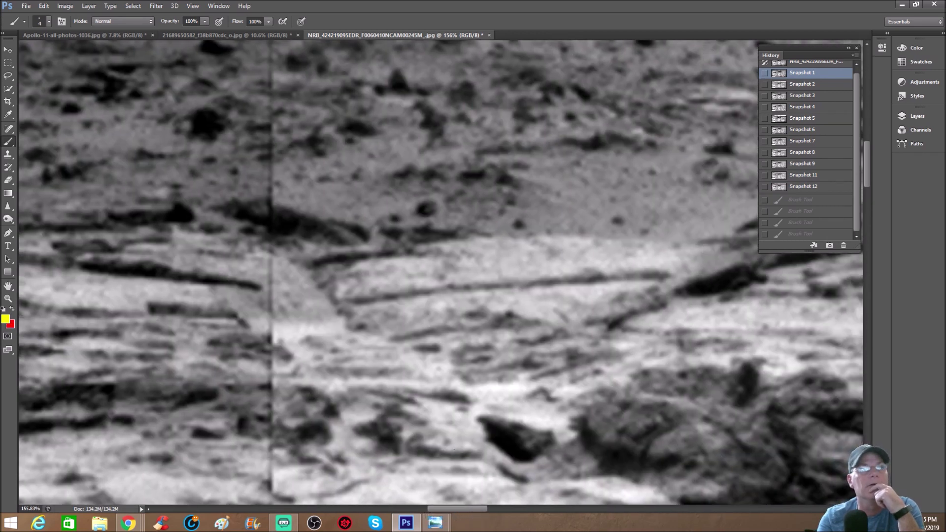
{"action": "mouse_move", "coordinate": [363, 306]}
{"action": "left_mouse_down"}
{"action": "mouse_move", "coordinate": [338, 319]}
{"action": "mouse_move", "coordinate": [354, 365]}
{"action": "mouse_move", "coordinate": [408, 334]}
{"action": "mouse_move", "coordinate": [355, 299]}
{"action": "left_mouse_up"}
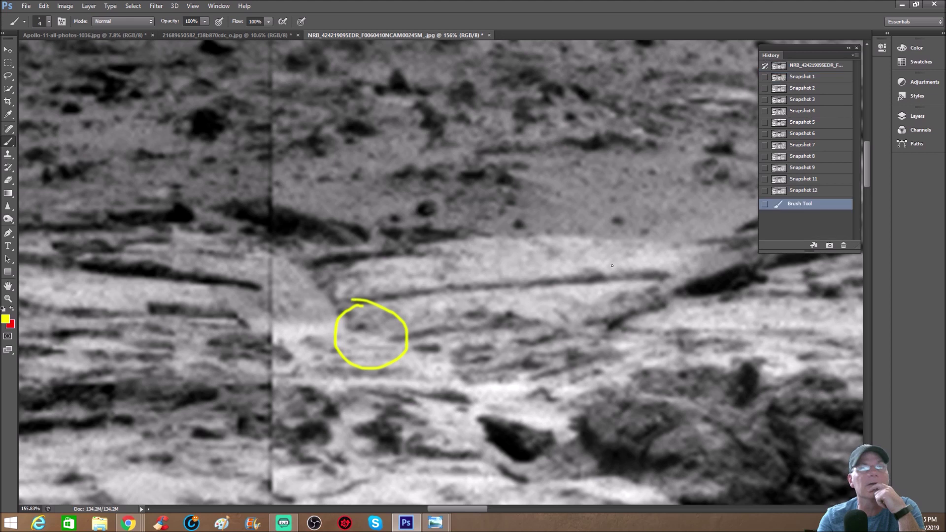
{"action": "left_click", "coordinate": [834, 191]}
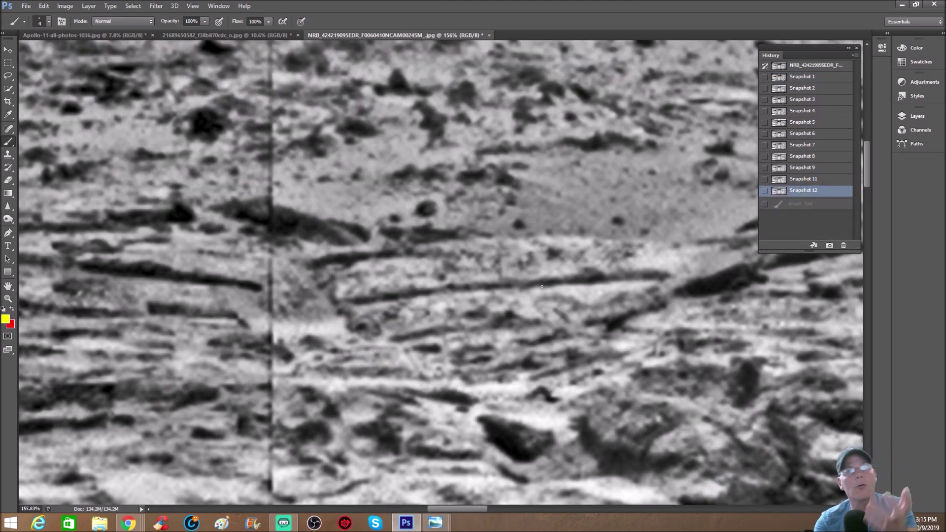
Step: Mark the small dark upright rock above the slab with a yellow arrow, partial circle and inner trace, and return to Snapshot 12
{"action": "left_click", "coordinate": [8, 299]}
{"action": "left_click_drag", "start_coordinate": [366, 316], "coordinate": [345, 329]}
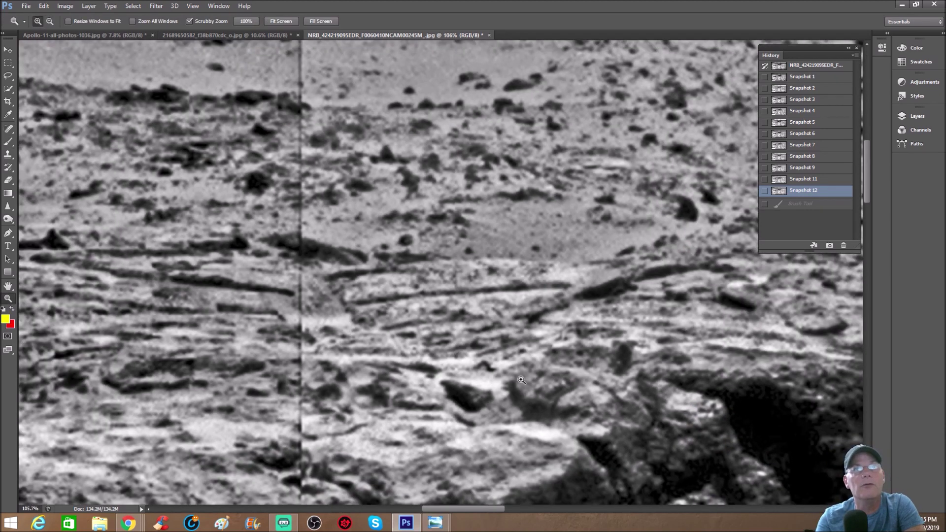
{"action": "scroll", "coordinate": [566, 345], "scroll_direction": "up", "scroll_amount": 3}
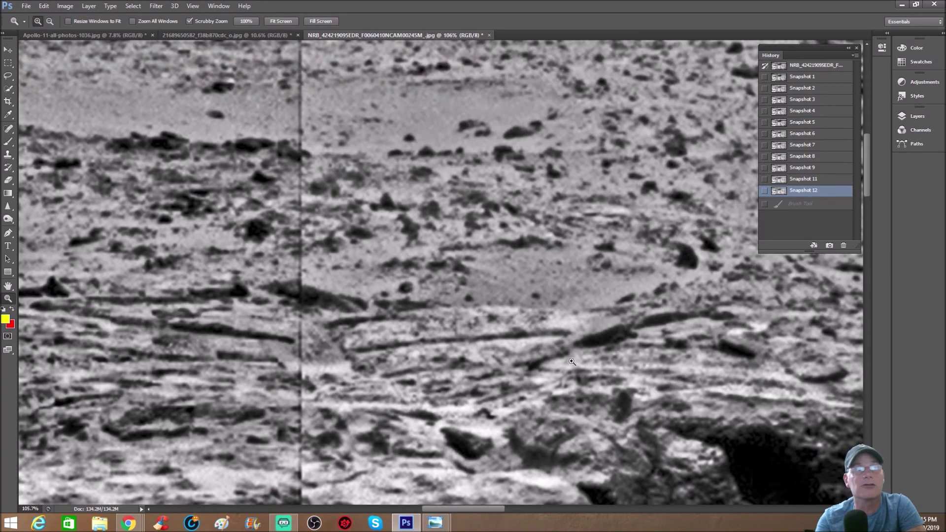
{"action": "left_click_drag", "start_coordinate": [439, 265], "coordinate": [473, 264]}
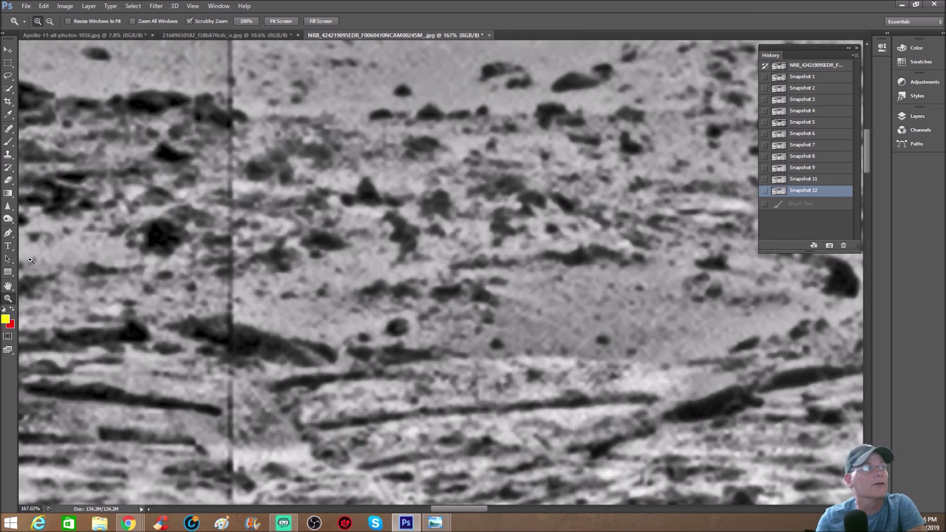
{"action": "left_click", "coordinate": [9, 142]}
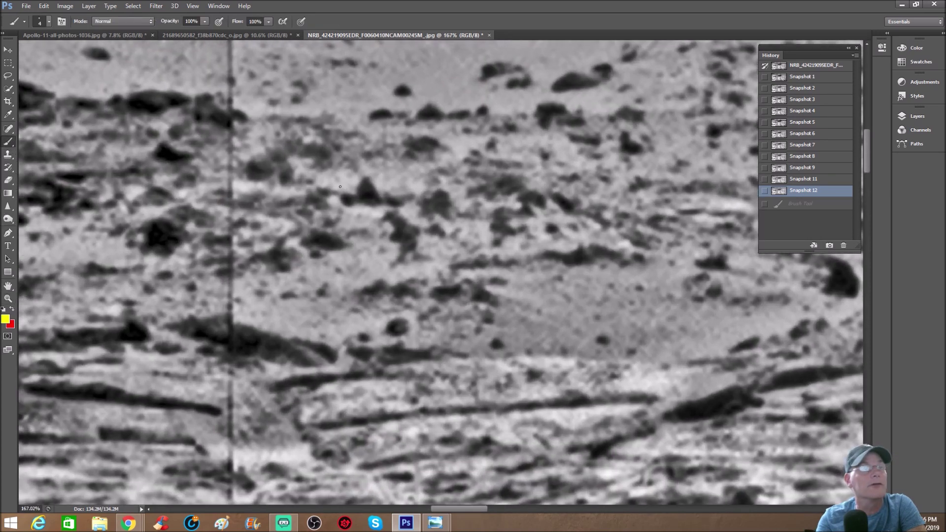
{"action": "mouse_move", "coordinate": [476, 183]}
{"action": "left_mouse_down"}
{"action": "mouse_move", "coordinate": [429, 214]}
{"action": "mouse_move", "coordinate": [437, 197]}
{"action": "mouse_move", "coordinate": [442, 219]}
{"action": "left_mouse_up"}
{"action": "mouse_move", "coordinate": [380, 225]}
{"action": "left_mouse_down"}
{"action": "mouse_move", "coordinate": [374, 253]}
{"action": "mouse_move", "coordinate": [402, 261]}
{"action": "mouse_move", "coordinate": [433, 243]}
{"action": "mouse_move", "coordinate": [421, 221]}
{"action": "mouse_move", "coordinate": [402, 249]}
{"action": "mouse_move", "coordinate": [391, 215]}
{"action": "mouse_move", "coordinate": [404, 247]}
{"action": "left_mouse_up"}
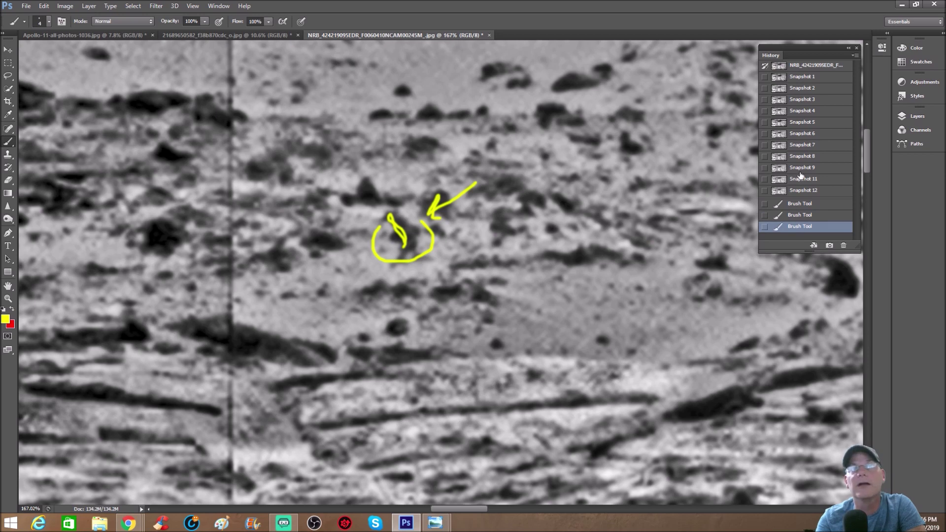
{"action": "left_click", "coordinate": [804, 190]}
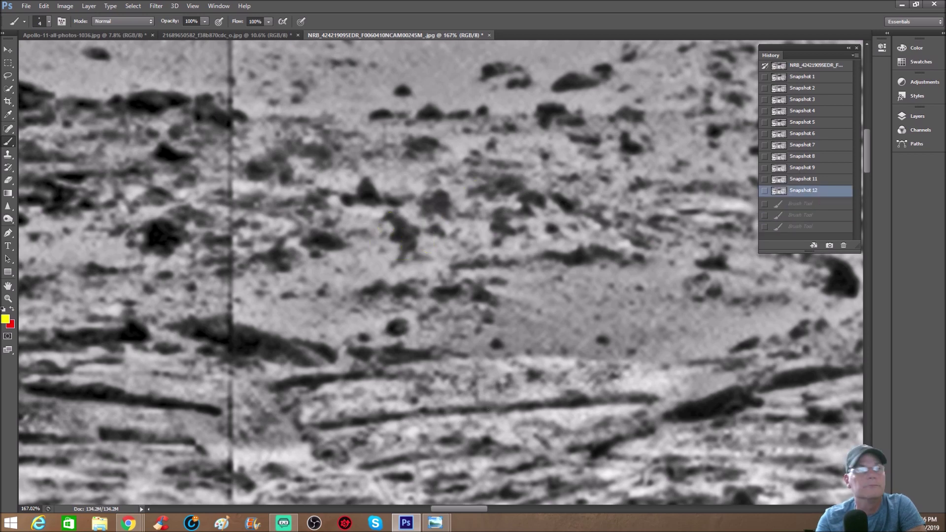
Step: Point a yellow arrow at the large black boulder's right side, trace the curved rim beneath it, and revert to Snapshot 12
{"action": "left_click", "coordinate": [8, 298]}
{"action": "scroll", "coordinate": [232, 298], "scroll_direction": "down", "scroll_amount": 5}
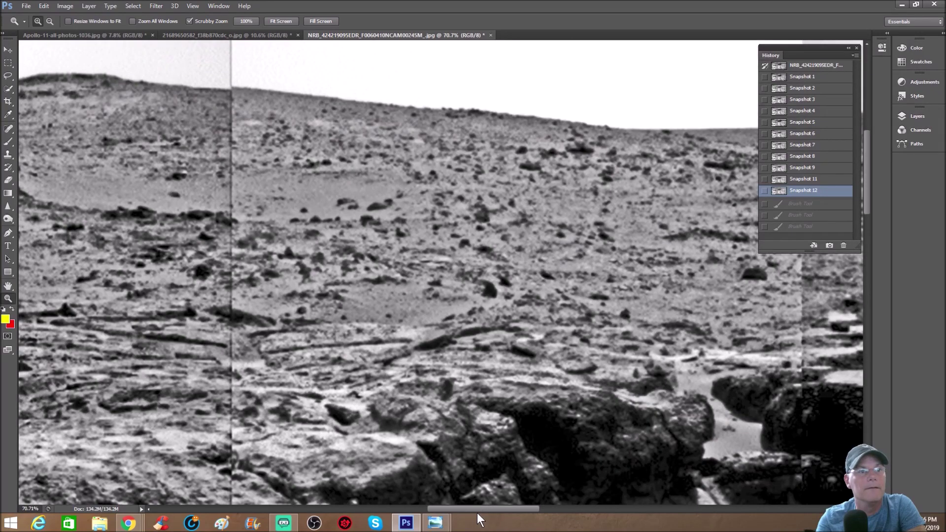
{"action": "left_click_drag", "start_coordinate": [491, 509], "coordinate": [543, 509]}
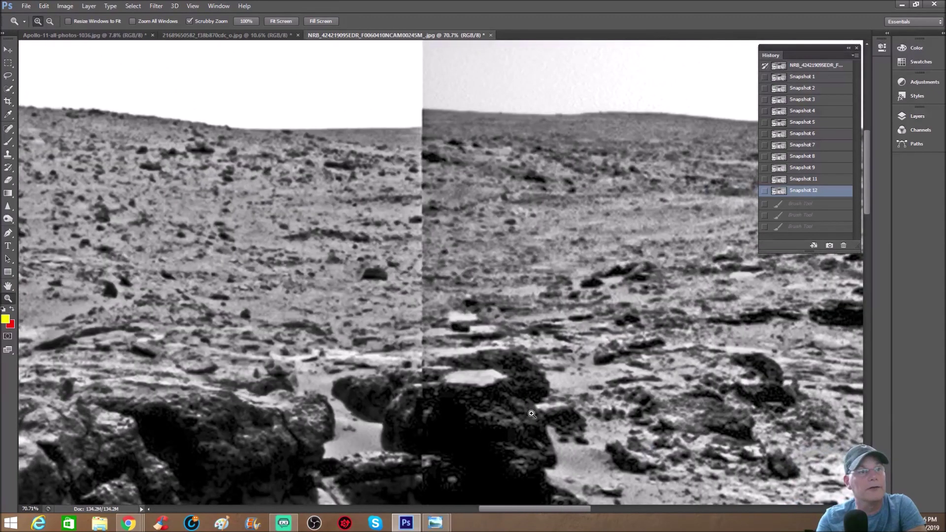
{"action": "scroll", "coordinate": [345, 365], "scroll_direction": "up", "scroll_amount": 2}
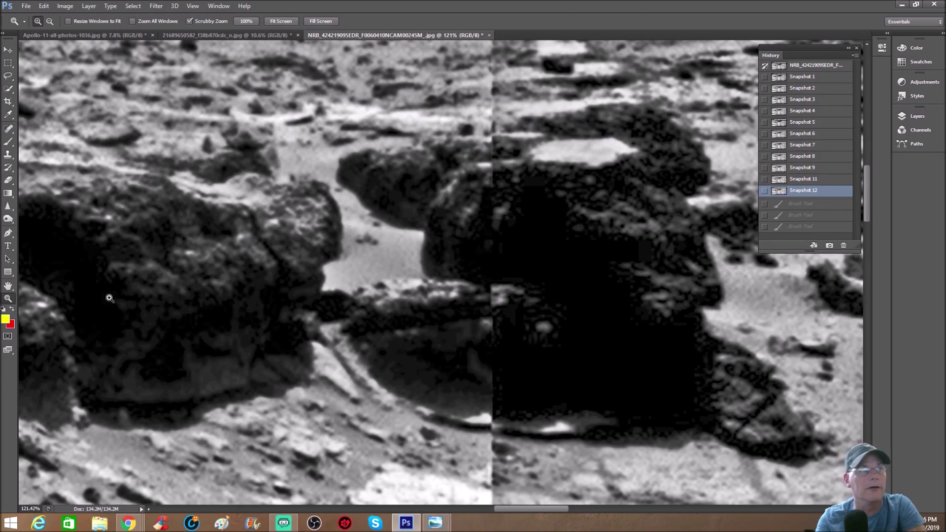
{"action": "left_click", "coordinate": [9, 143]}
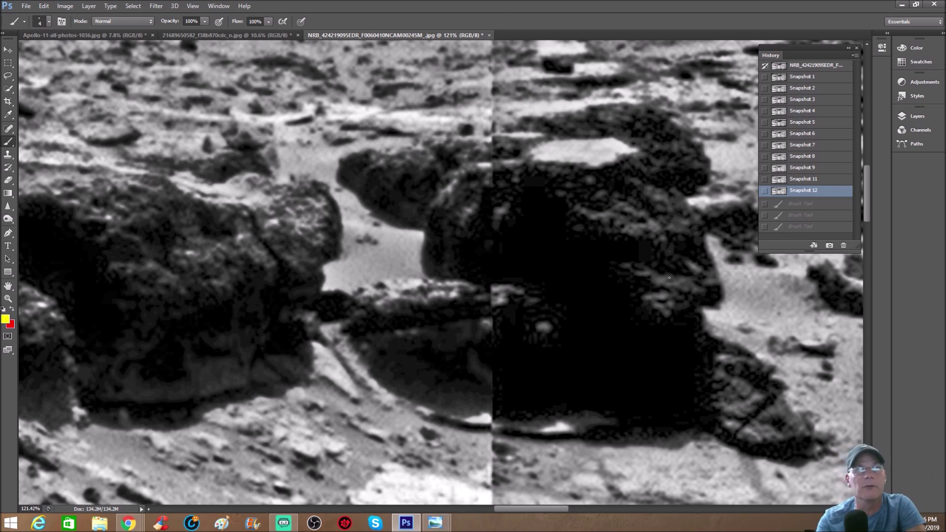
{"action": "mouse_move", "coordinate": [691, 273]}
{"action": "left_mouse_down"}
{"action": "mouse_move", "coordinate": [644, 295]}
{"action": "mouse_move", "coordinate": [689, 304]}
{"action": "left_mouse_up"}
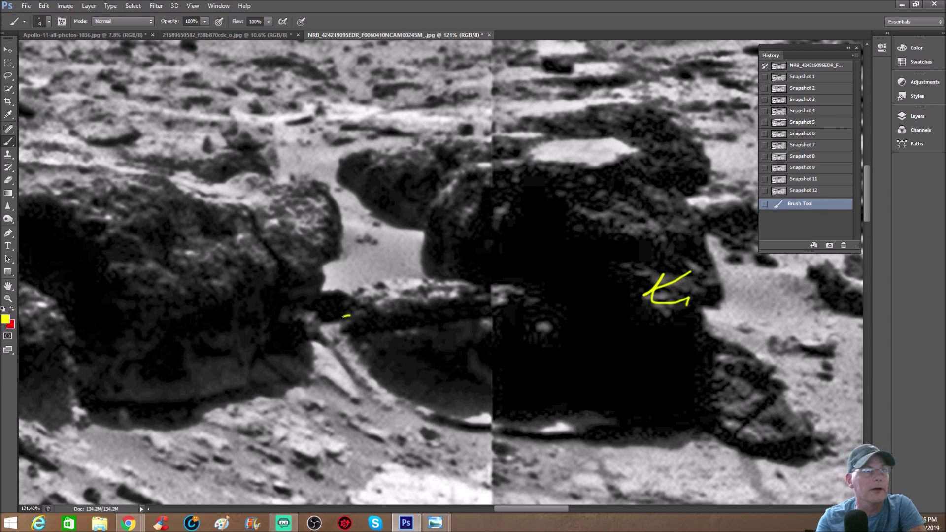
{"action": "mouse_move", "coordinate": [325, 321]}
{"action": "left_mouse_down"}
{"action": "mouse_move", "coordinate": [318, 330]}
{"action": "mouse_move", "coordinate": [354, 378]}
{"action": "mouse_move", "coordinate": [613, 432]}
{"action": "left_mouse_up"}
{"action": "key", "text": "ctrl+1"}
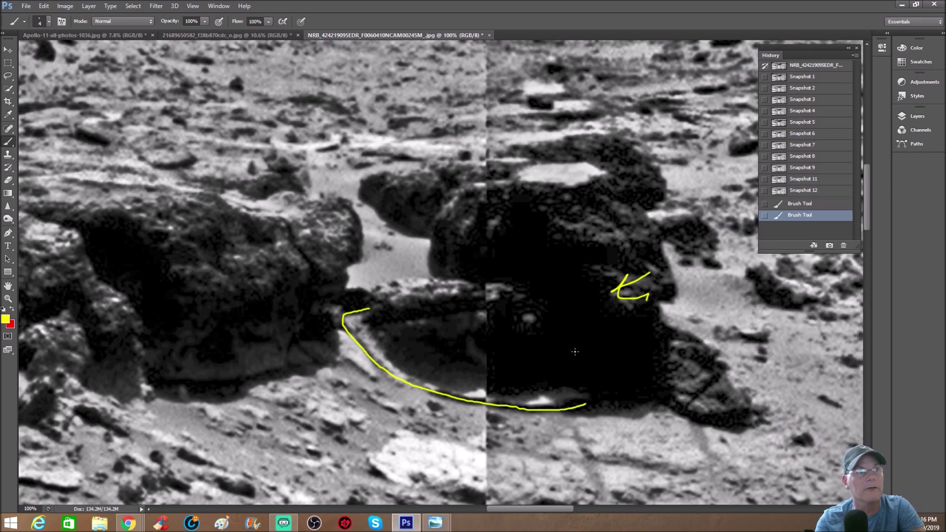
{"action": "left_click", "coordinate": [831, 190]}
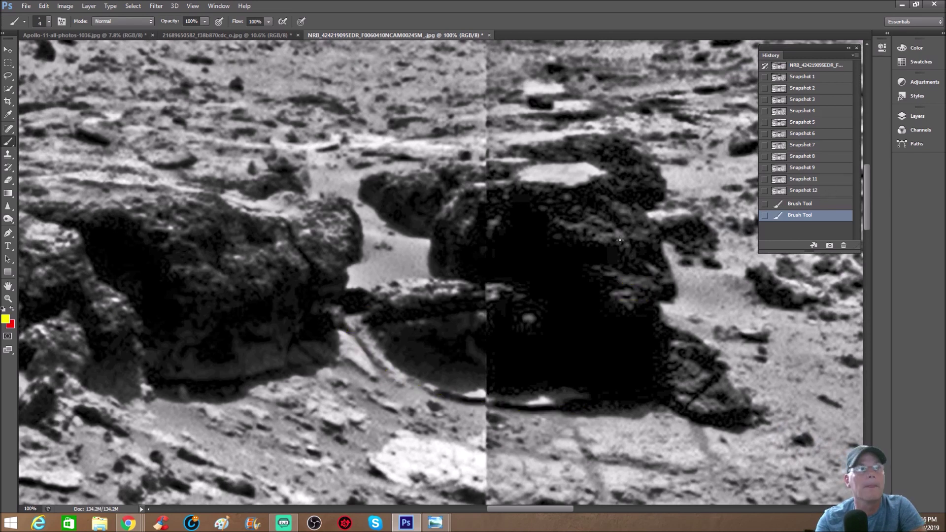
Step: Point a yellow arrow at the small dark rock between the large boulders and draw a looping stroke across the black boulder's face
{"action": "mouse_move", "coordinate": [365, 262]}
{"action": "left_mouse_down"}
{"action": "mouse_move", "coordinate": [366, 290]}
{"action": "mouse_move", "coordinate": [355, 274]}
{"action": "mouse_move", "coordinate": [369, 288]}
{"action": "mouse_move", "coordinate": [387, 277]}
{"action": "left_mouse_up"}
{"action": "mouse_move", "coordinate": [527, 192]}
{"action": "left_mouse_down"}
{"action": "mouse_move", "coordinate": [530, 277]}
{"action": "mouse_move", "coordinate": [612, 297]}
{"action": "left_mouse_up"}
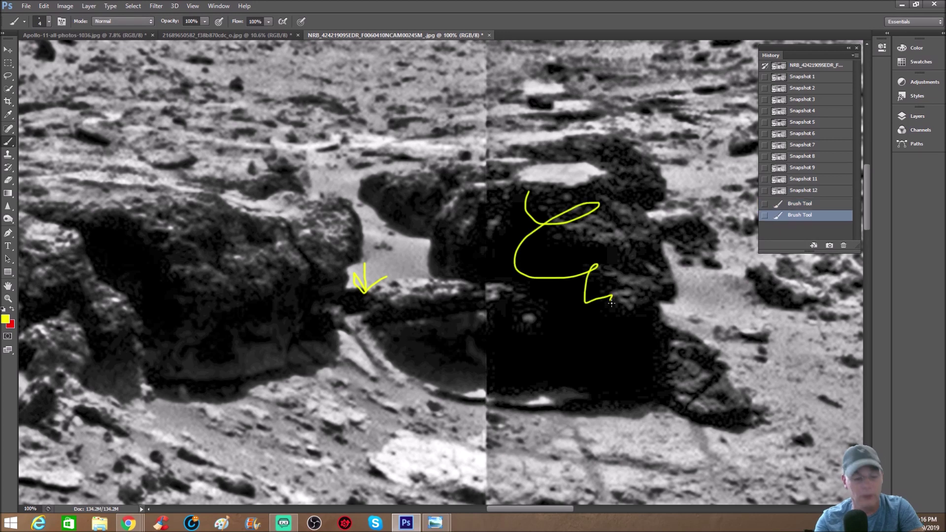
{"action": "key", "text": "ctrl+minus"}
{"action": "key", "text": "ctrl+minus"}
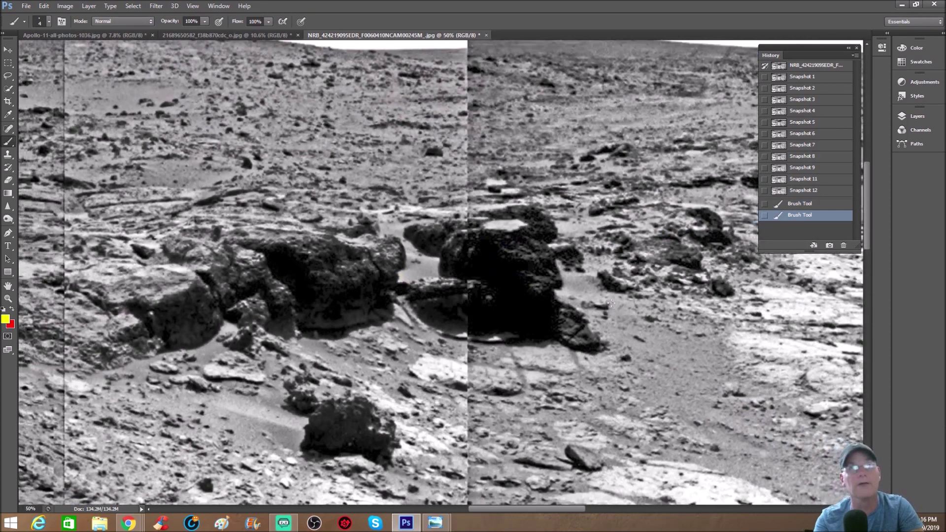
{"action": "scroll", "coordinate": [643, 294], "scroll_direction": "up", "scroll_amount": 2}
{"action": "scroll", "coordinate": [487, 299], "scroll_direction": "up", "scroll_amount": 1}
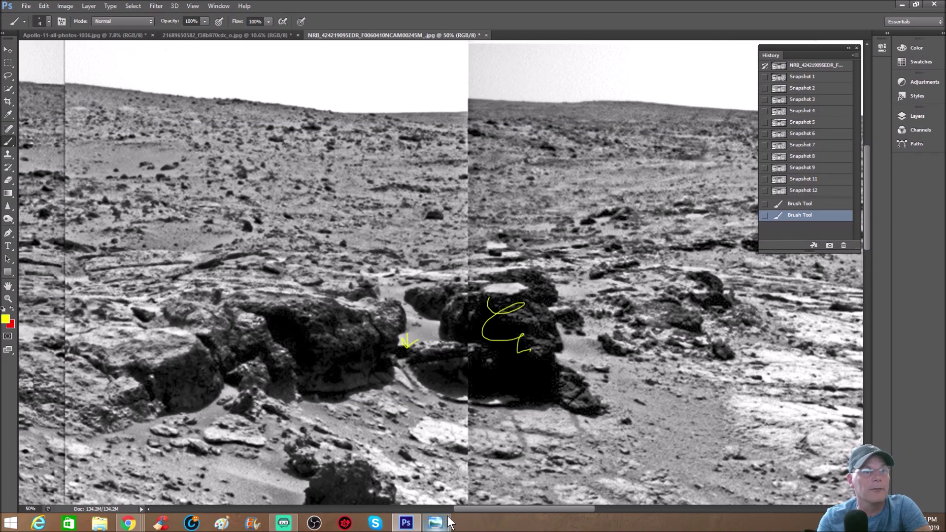
{"action": "left_click_drag", "start_coordinate": [467, 508], "coordinate": [454, 508]}
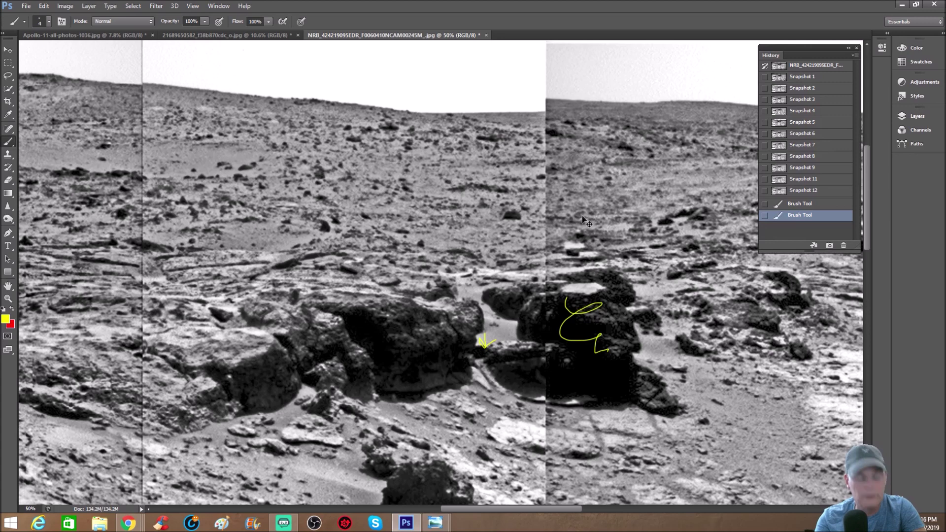
{"action": "key", "text": "ctrl+plus"}
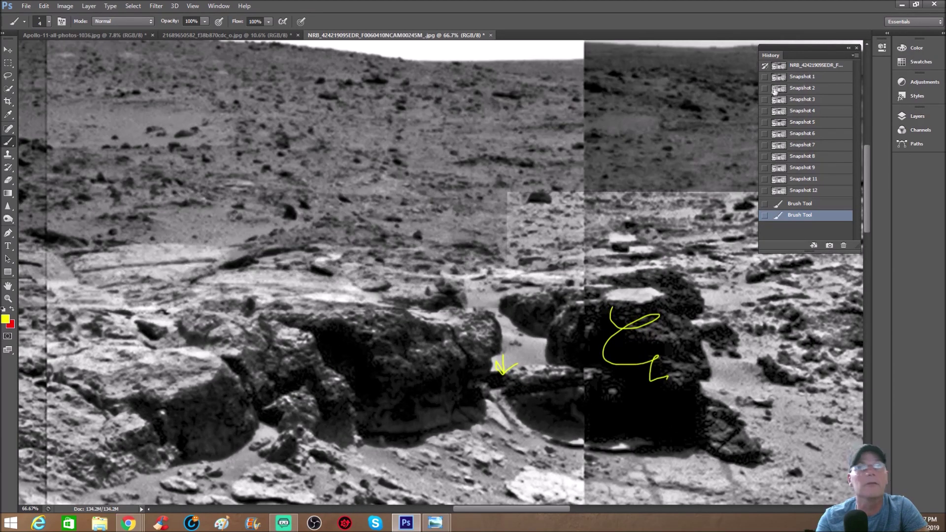
Step: Restore Snapshot 1, circle the strip of ground above the boulders in yellow, and trace the angular dark rock at the strip's left end
{"action": "left_click", "coordinate": [783, 77]}
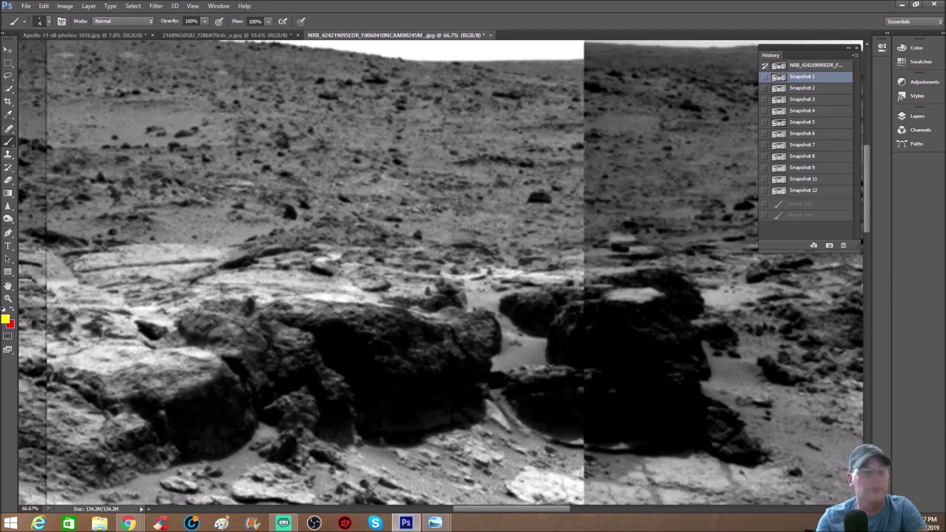
{"action": "key", "text": "ctrl+plus"}
{"action": "key", "text": "ctrl+plus"}
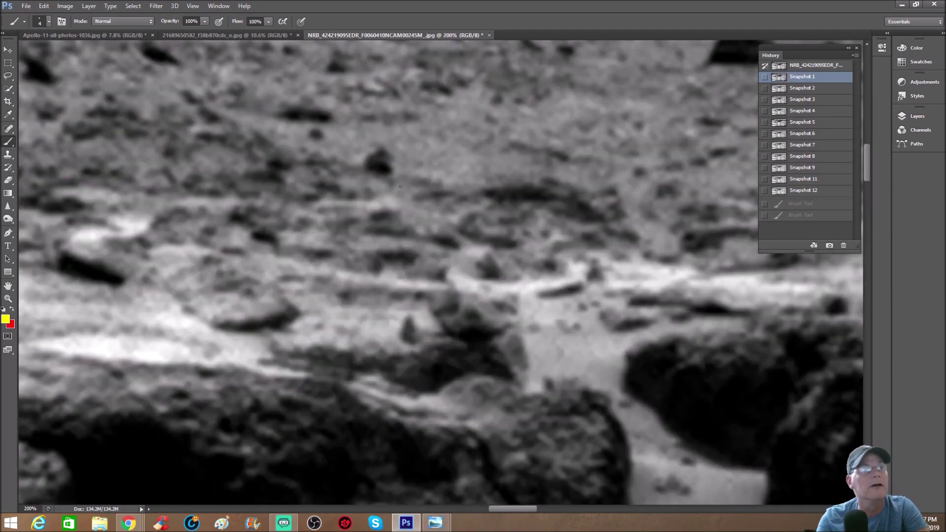
{"action": "mouse_move", "coordinate": [145, 148]}
{"action": "left_mouse_down"}
{"action": "mouse_move", "coordinate": [110, 153]}
{"action": "mouse_move", "coordinate": [31, 237]}
{"action": "mouse_move", "coordinate": [280, 380]}
{"action": "mouse_move", "coordinate": [661, 321]}
{"action": "left_mouse_up"}
{"action": "mouse_move", "coordinate": [684, 250]}
{"action": "left_mouse_down"}
{"action": "mouse_move", "coordinate": [631, 160]}
{"action": "mouse_move", "coordinate": [500, 133]}
{"action": "mouse_move", "coordinate": [134, 154]}
{"action": "left_mouse_up"}
{"action": "left_click", "coordinate": [86, 227]}
{"action": "key", "text": "ctrl+z"}
{"action": "mouse_move", "coordinate": [84, 230]}
{"action": "left_mouse_down"}
{"action": "mouse_move", "coordinate": [59, 244]}
{"action": "mouse_move", "coordinate": [125, 273]}
{"action": "mouse_move", "coordinate": [118, 294]}
{"action": "left_mouse_up"}
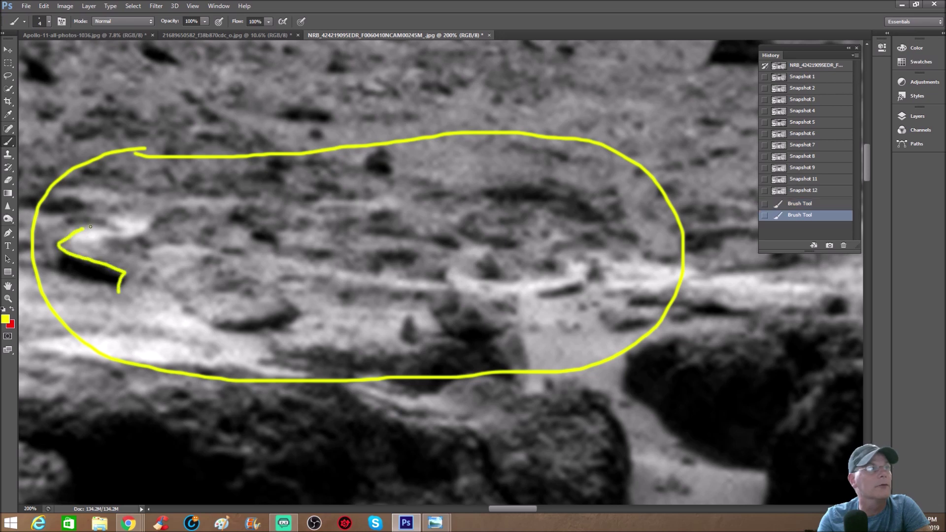
{"action": "left_click_drag", "start_coordinate": [90, 227], "coordinate": [116, 233]}
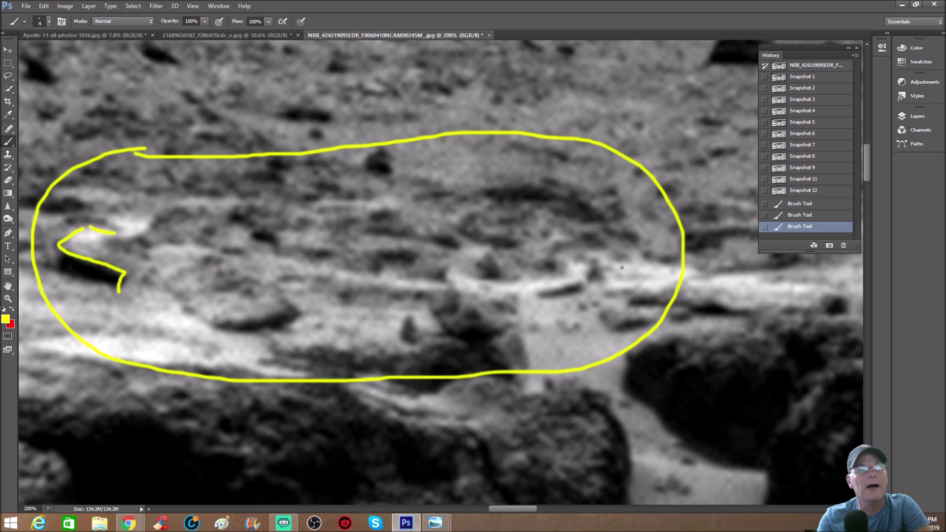
Step: Mark the curved rim above the sandy gap with two yellow arrows and short strokes along its lower edge
{"action": "mouse_move", "coordinate": [724, 133]}
{"action": "left_mouse_down"}
{"action": "mouse_move", "coordinate": [588, 244]}
{"action": "mouse_move", "coordinate": [605, 212]}
{"action": "mouse_move", "coordinate": [595, 233]}
{"action": "mouse_move", "coordinate": [646, 239]}
{"action": "left_mouse_up"}
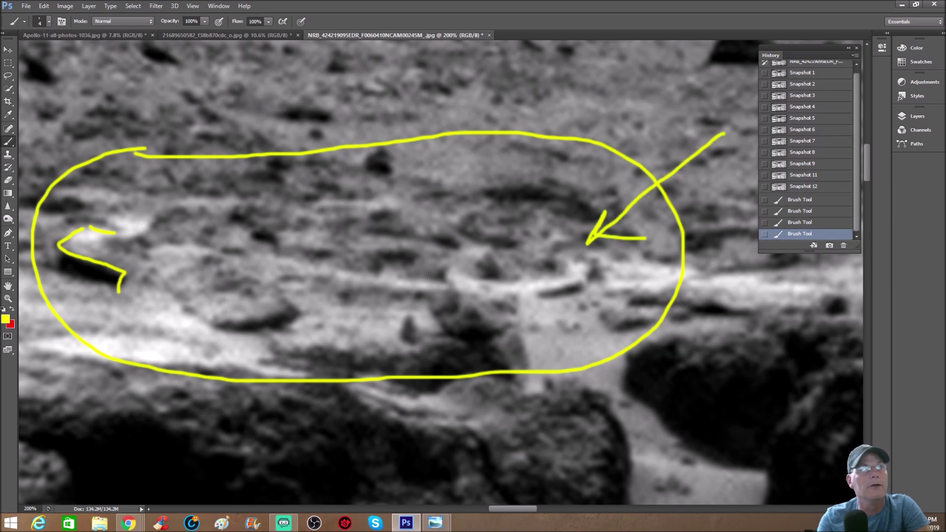
{"action": "mouse_move", "coordinate": [451, 262]}
{"action": "left_mouse_down"}
{"action": "mouse_move", "coordinate": [445, 275]}
{"action": "mouse_move", "coordinate": [459, 291]}
{"action": "left_mouse_up"}
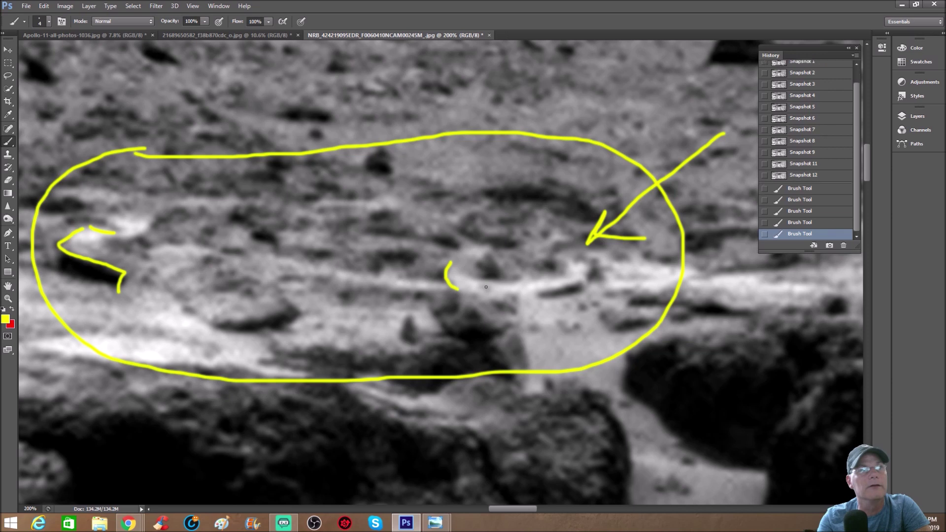
{"action": "left_click", "coordinate": [486, 288]}
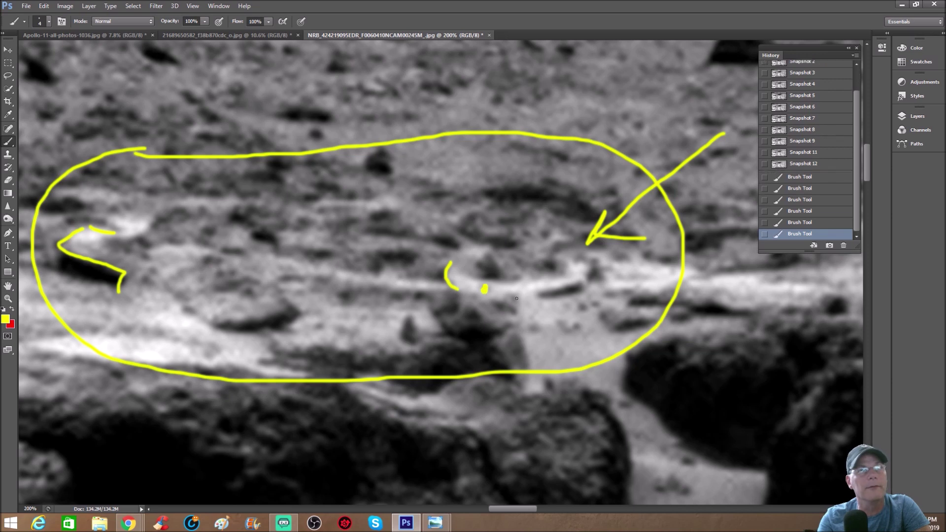
{"action": "mouse_move", "coordinate": [542, 292]}
{"action": "left_mouse_down"}
{"action": "mouse_move", "coordinate": [580, 291]}
{"action": "mouse_move", "coordinate": [598, 261]}
{"action": "left_mouse_up"}
{"action": "left_click", "coordinate": [588, 279]}
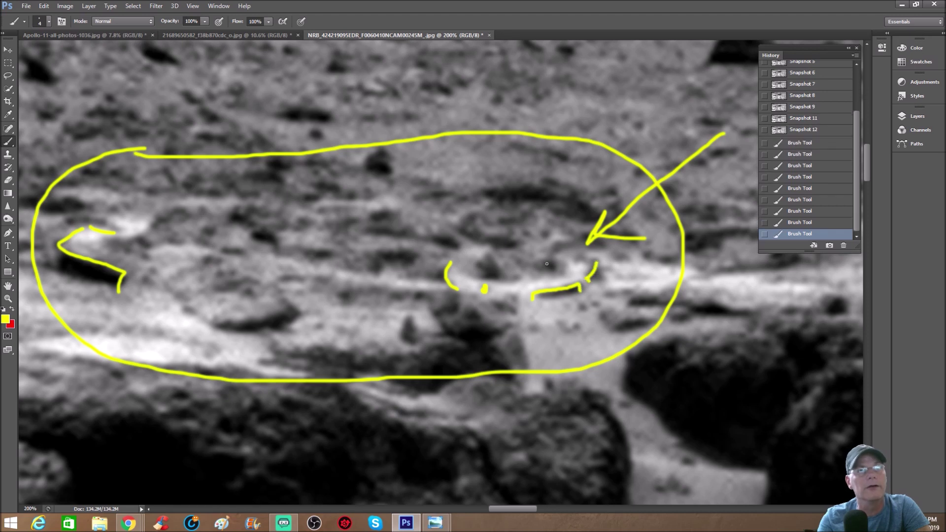
{"action": "mouse_move", "coordinate": [579, 195]}
{"action": "left_mouse_down"}
{"action": "mouse_move", "coordinate": [533, 242]}
{"action": "mouse_move", "coordinate": [531, 210]}
{"action": "mouse_move", "coordinate": [560, 233]}
{"action": "left_mouse_up"}
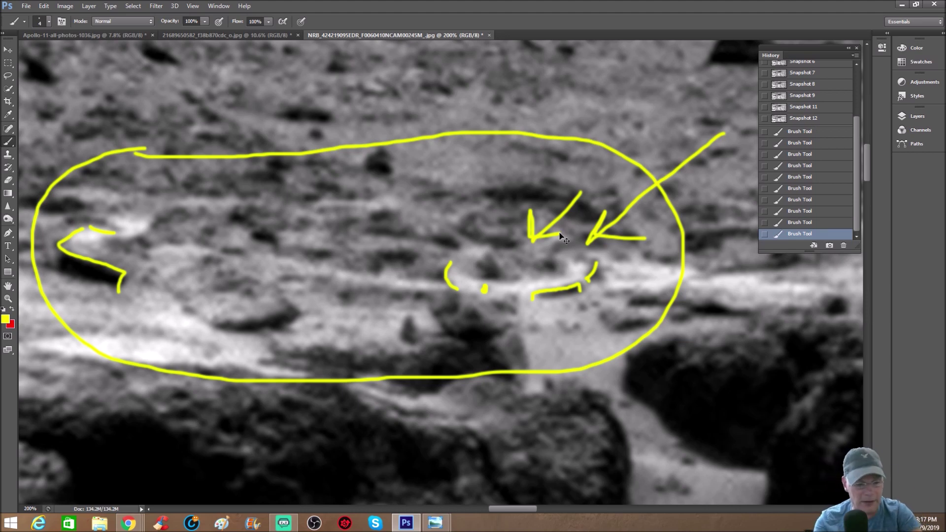
Step: Trace the stepped ledge left of the curved rim with two yellow lines, and restore Snapshot 12
{"action": "key", "text": "ctrl+minus"}
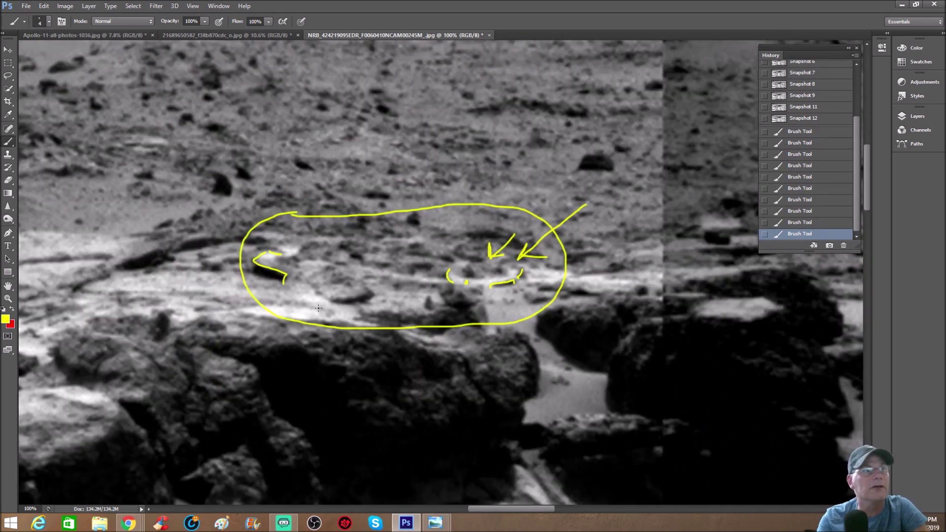
{"action": "key", "text": "ctrl+plus"}
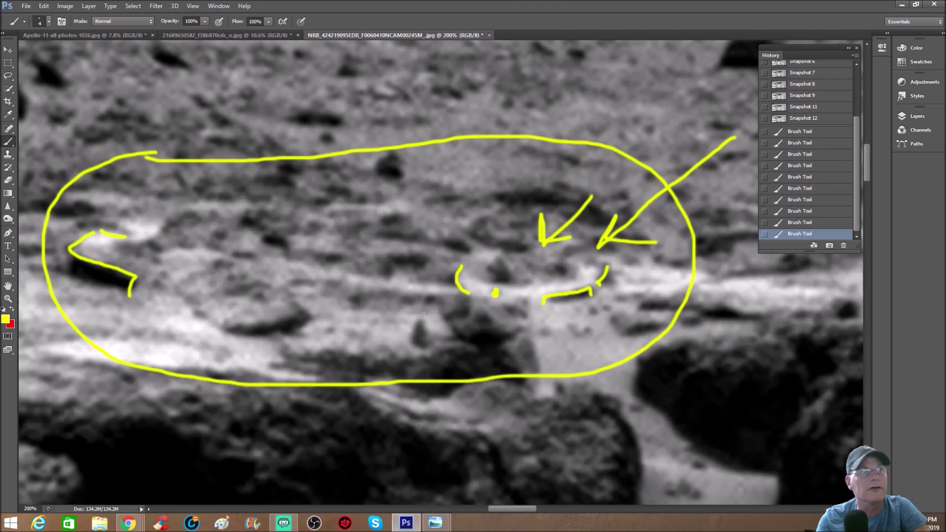
{"action": "left_click_drag", "start_coordinate": [372, 292], "coordinate": [440, 301]}
{"action": "mouse_move", "coordinate": [345, 278]}
{"action": "left_mouse_down"}
{"action": "mouse_move", "coordinate": [461, 289]}
{"action": "mouse_move", "coordinate": [467, 314]}
{"action": "mouse_move", "coordinate": [441, 314]}
{"action": "mouse_move", "coordinate": [462, 316]}
{"action": "left_mouse_up"}
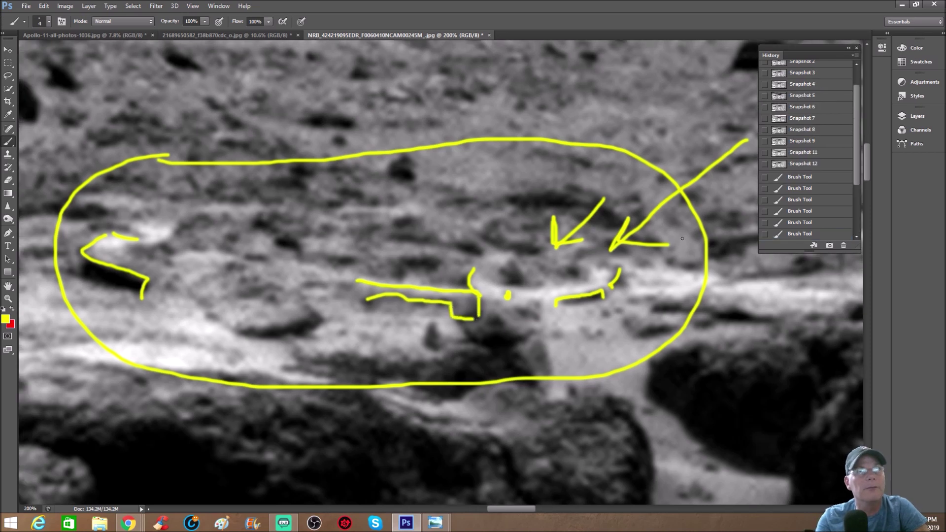
{"action": "key", "text": "ctrl+minus"}
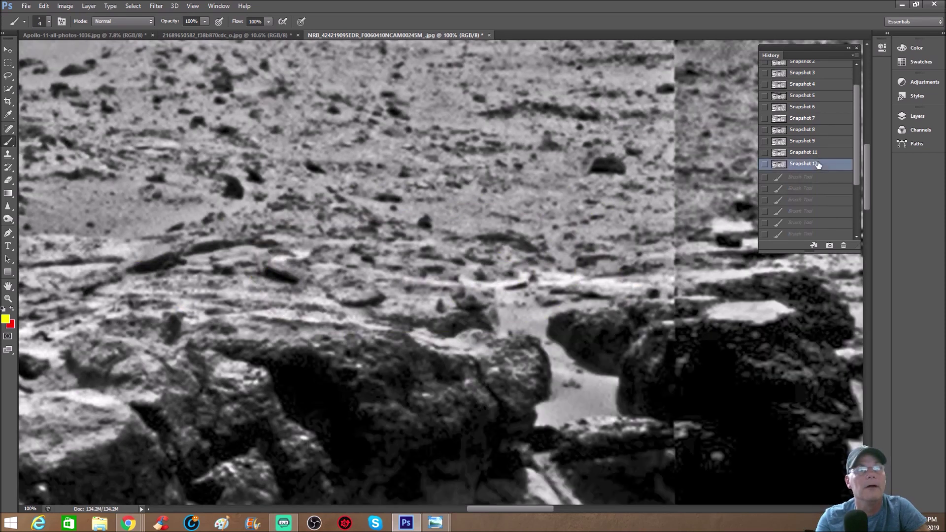
{"action": "left_click", "coordinate": [819, 165]}
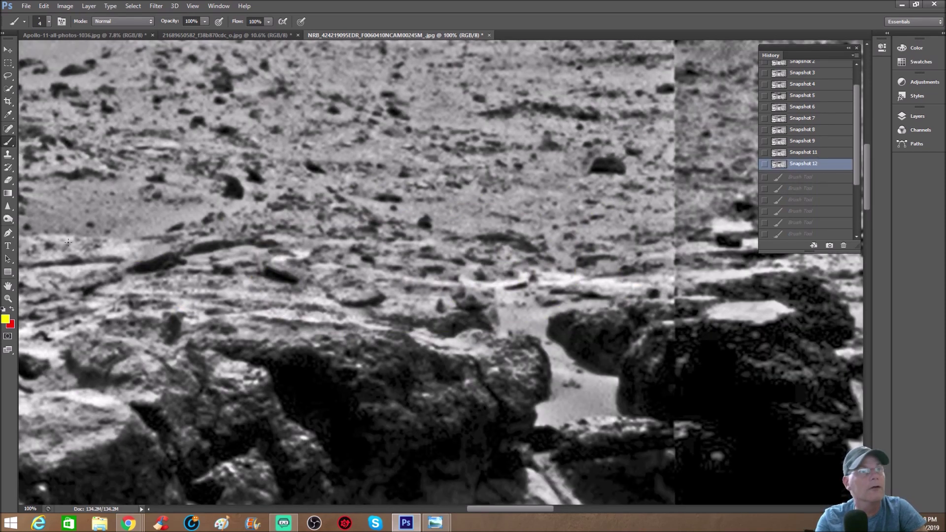
Step: Zoom in on the layered ground above the boulders and trace the angular dark rock's corner and upper edge in yellow
{"action": "left_click", "coordinate": [8, 299]}
{"action": "left_click_drag", "start_coordinate": [207, 284], "coordinate": [554, 260]}
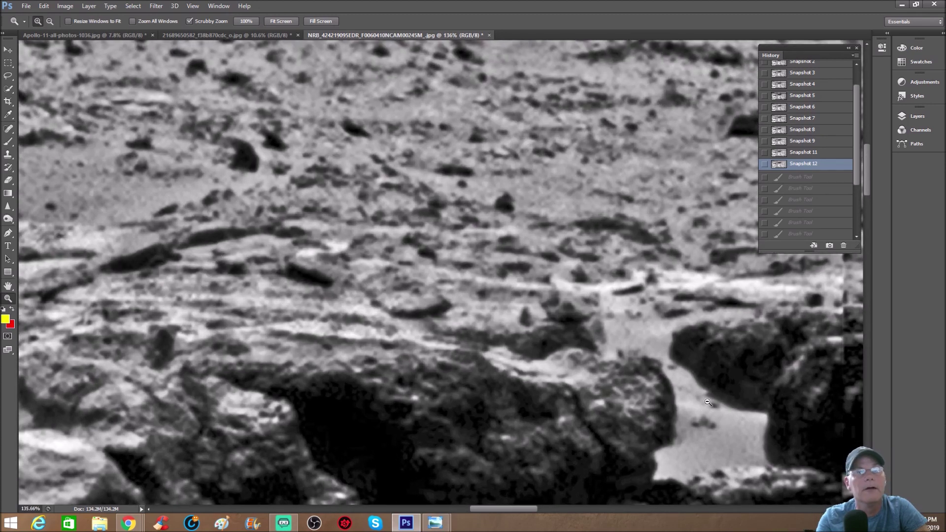
{"action": "left_click_drag", "start_coordinate": [709, 404], "coordinate": [718, 369]}
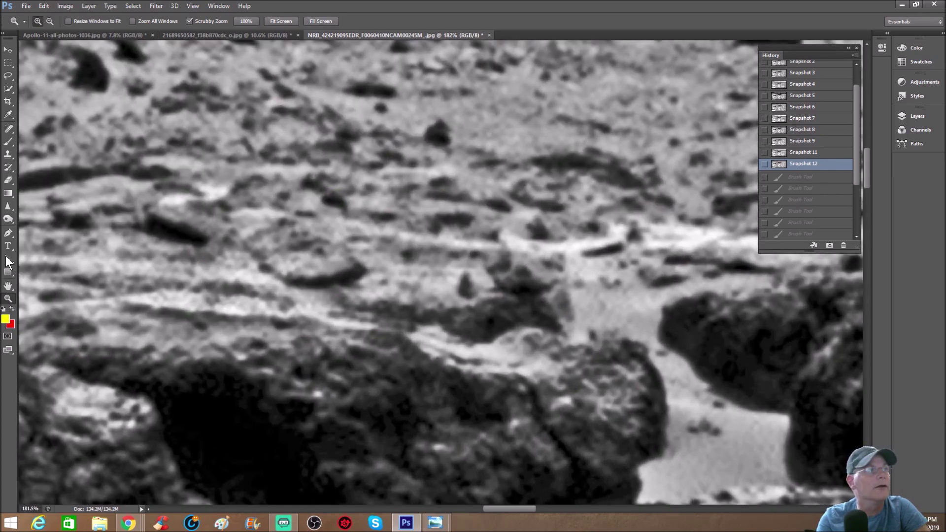
{"action": "left_click", "coordinate": [8, 142]}
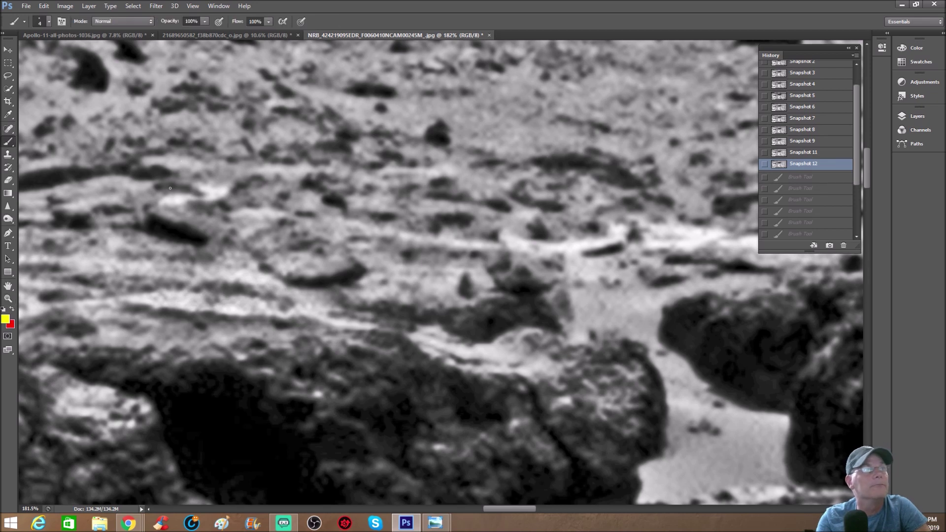
{"action": "mouse_move", "coordinate": [170, 188]}
{"action": "left_mouse_down"}
{"action": "mouse_move", "coordinate": [152, 206]}
{"action": "mouse_move", "coordinate": [203, 237]}
{"action": "mouse_move", "coordinate": [204, 247]}
{"action": "left_mouse_up"}
{"action": "left_click_drag", "start_coordinate": [178, 191], "coordinate": [193, 197]}
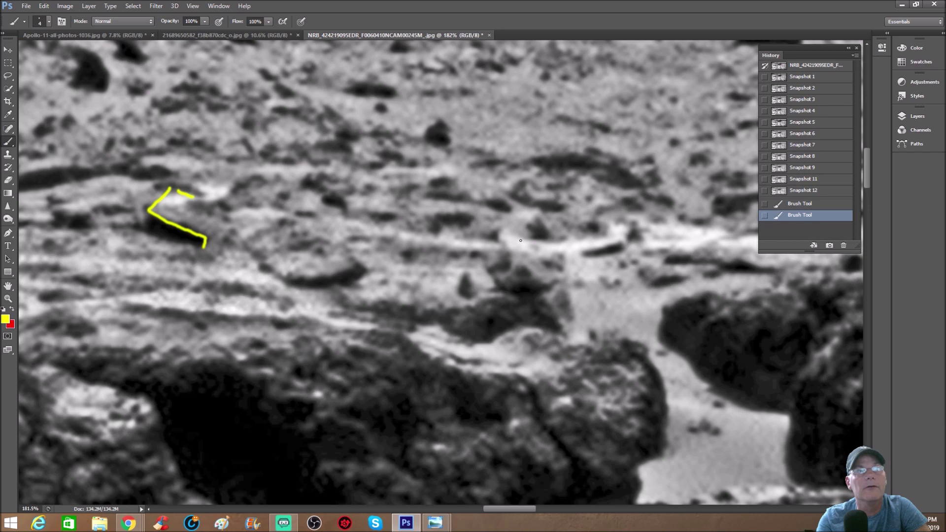
Step: Trace the curved rim above the sandy gap in yellow, including the dark sliver beneath it and both upturned ends
{"action": "mouse_move", "coordinate": [500, 225]}
{"action": "left_mouse_down"}
{"action": "mouse_move", "coordinate": [496, 236]}
{"action": "mouse_move", "coordinate": [523, 259]}
{"action": "left_mouse_up"}
{"action": "mouse_move", "coordinate": [529, 258]}
{"action": "left_mouse_down"}
{"action": "mouse_move", "coordinate": [600, 260]}
{"action": "mouse_move", "coordinate": [635, 246]}
{"action": "mouse_move", "coordinate": [641, 229]}
{"action": "left_mouse_up"}
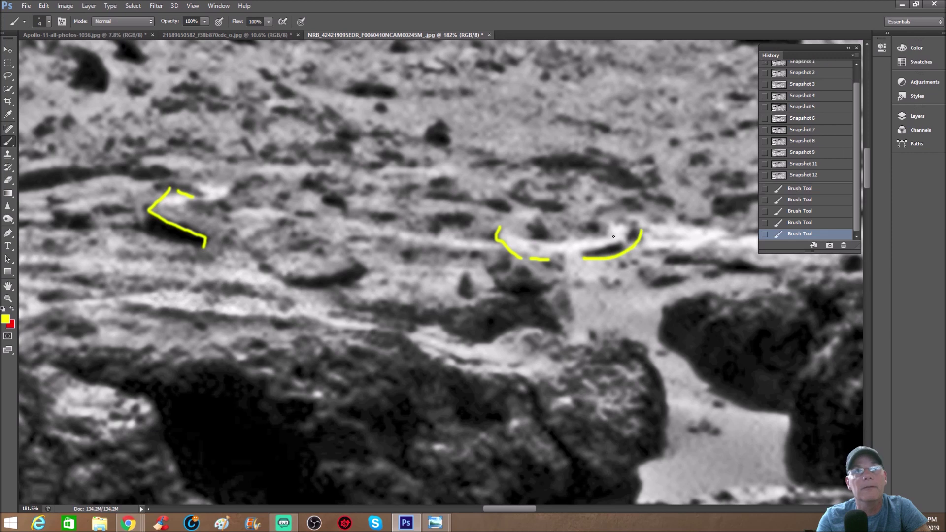
{"action": "left_click_drag", "start_coordinate": [599, 248], "coordinate": [624, 250]}
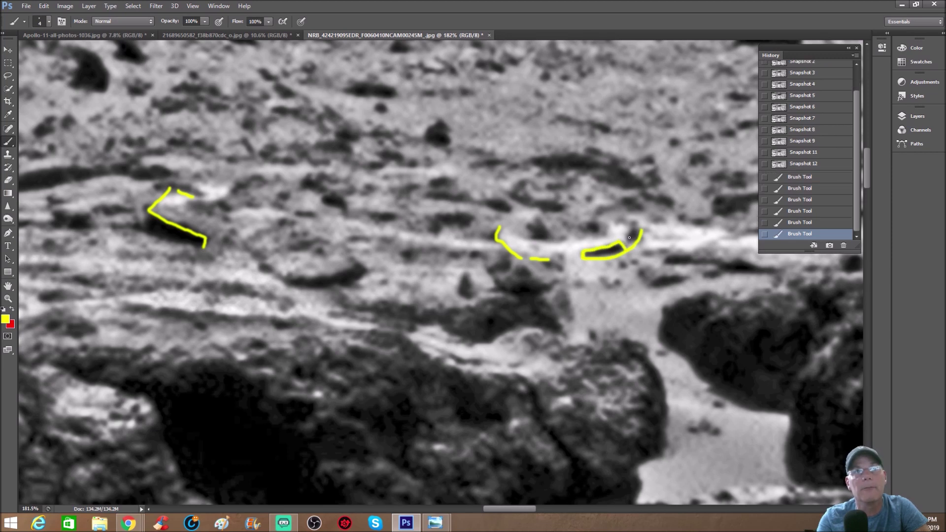
{"action": "left_click", "coordinate": [629, 238]}
{"action": "left_click_drag", "start_coordinate": [629, 234], "coordinate": [634, 219]}
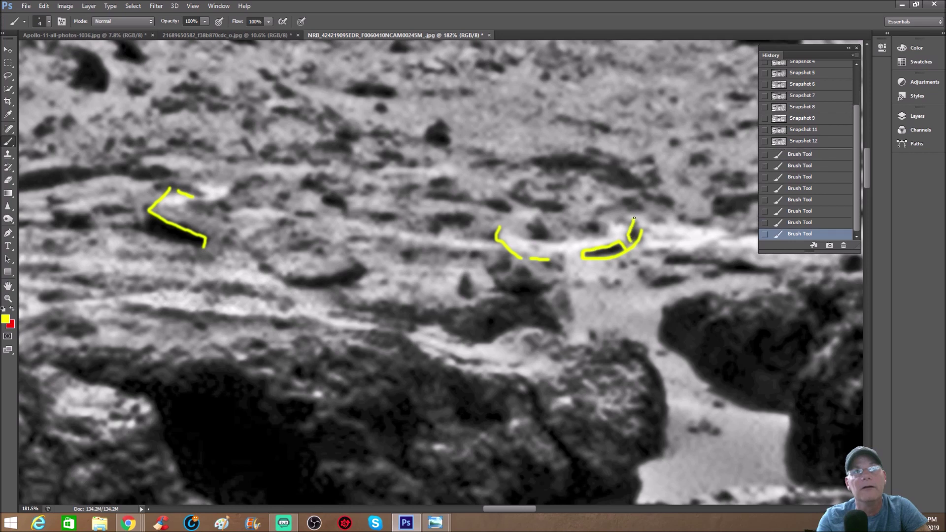
{"action": "left_click_drag", "start_coordinate": [505, 223], "coordinate": [522, 210]}
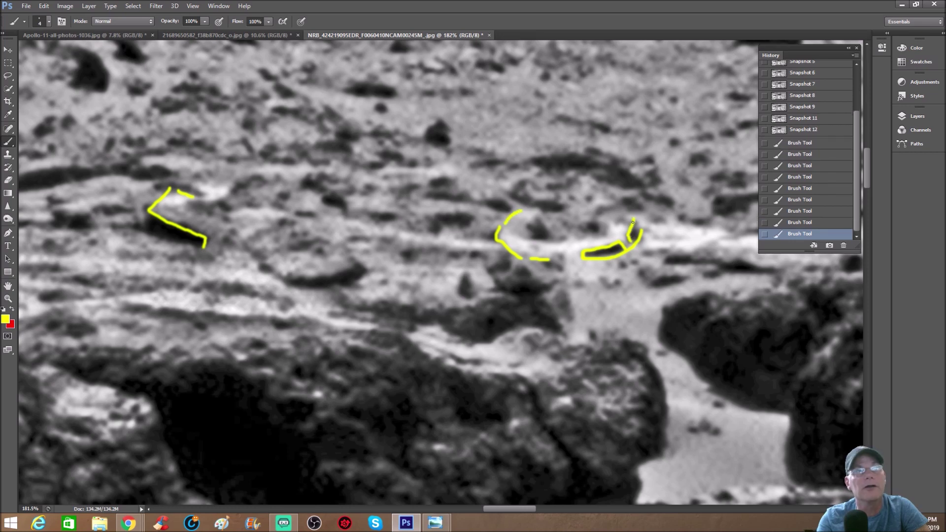
Step: Undo all the yellow strokes made since Snapshot 12 and draw one yellow circle around the curved rim area instead
{"action": "mouse_move", "coordinate": [698, 123]}
{"action": "left_mouse_down"}
{"action": "mouse_move", "coordinate": [627, 159]}
{"action": "mouse_move", "coordinate": [652, 180]}
{"action": "left_mouse_up"}
{"action": "key", "text": "ctrl+alt+z"}
{"action": "key", "text": "ctrl+alt+z"}
{"action": "key", "text": "ctrl+alt+z"}
{"action": "key", "text": "ctrl+alt+z"}
{"action": "key", "text": "ctrl+alt+z"}
{"action": "key", "text": "ctrl+alt+z"}
{"action": "key", "text": "ctrl+alt+z"}
{"action": "key", "text": "ctrl+alt+z"}
{"action": "key", "text": "ctrl+alt+z"}
{"action": "key", "text": "ctrl+alt+z"}
{"action": "mouse_move", "coordinate": [522, 166]}
{"action": "left_mouse_down"}
{"action": "mouse_move", "coordinate": [471, 247]}
{"action": "mouse_move", "coordinate": [704, 219]}
{"action": "mouse_move", "coordinate": [507, 188]}
{"action": "left_mouse_up"}
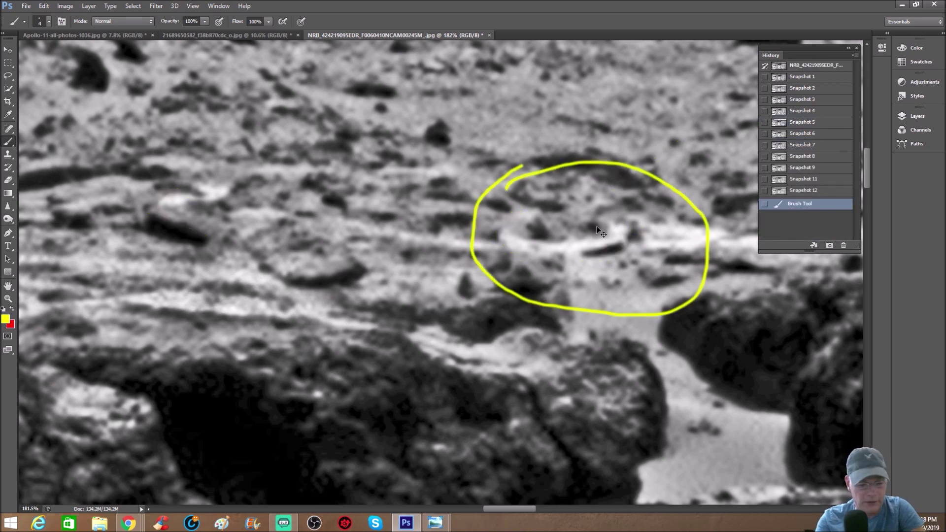
{"action": "key", "text": "ctrl+1"}
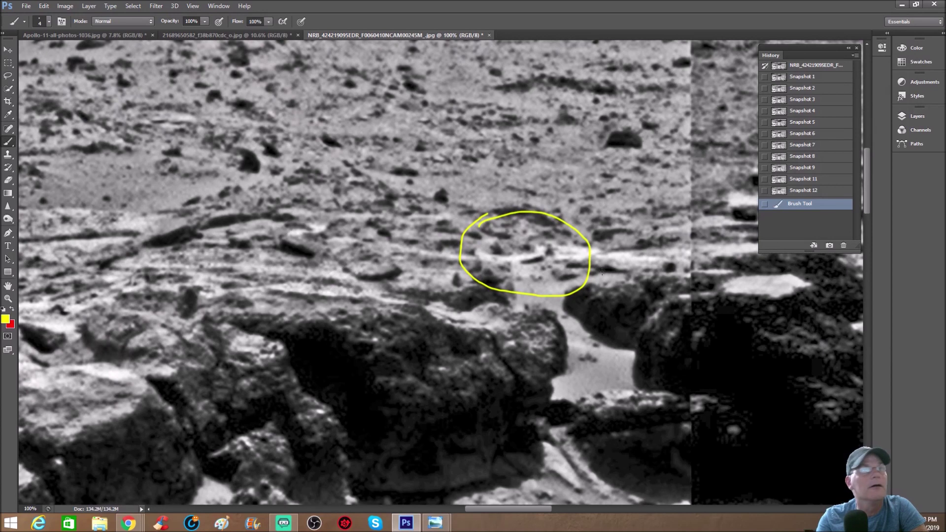
Step: Compare Snapshot 1 and Snapshot 2 over the rocks to the right of the large black boulder
{"action": "scroll", "coordinate": [436, 344], "scroll_direction": "down", "scroll_amount": 2}
{"action": "left_click_drag", "start_coordinate": [490, 507], "coordinate": [543, 504]}
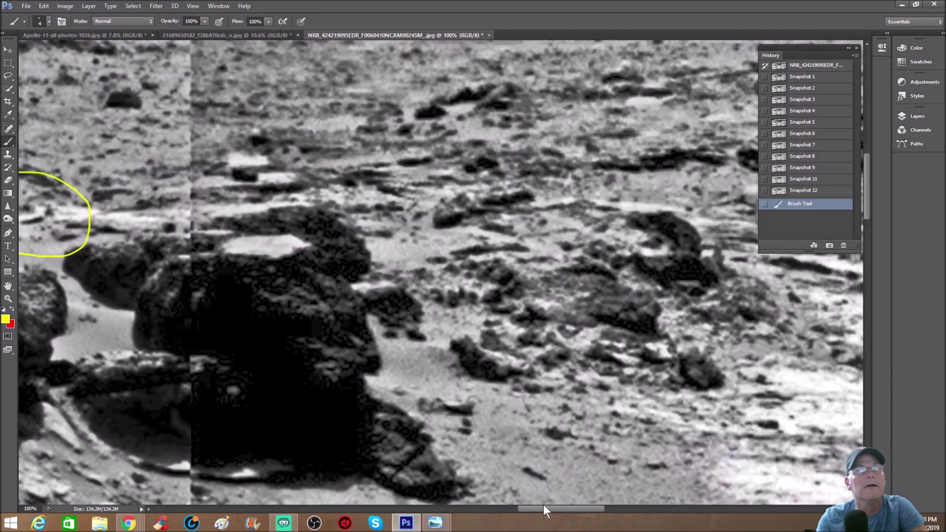
{"action": "left_click", "coordinate": [813, 79]}
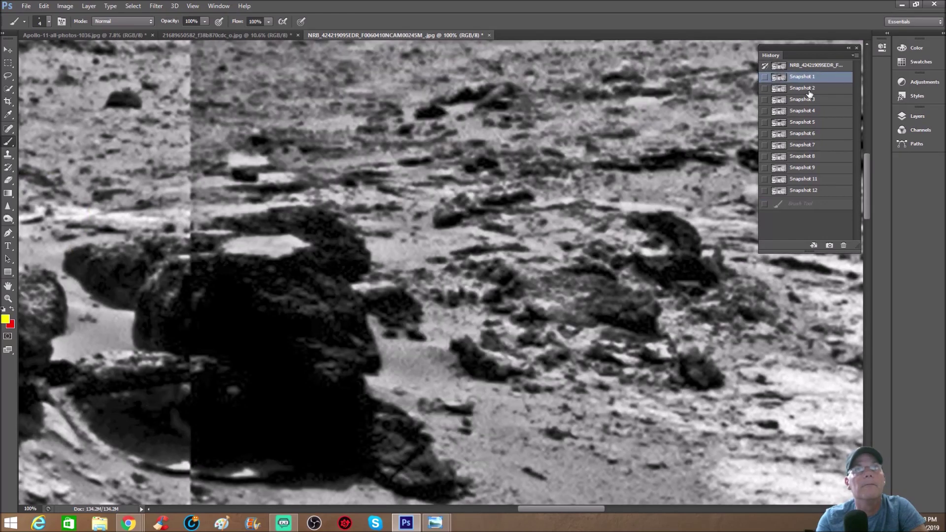
{"action": "left_click", "coordinate": [809, 90]}
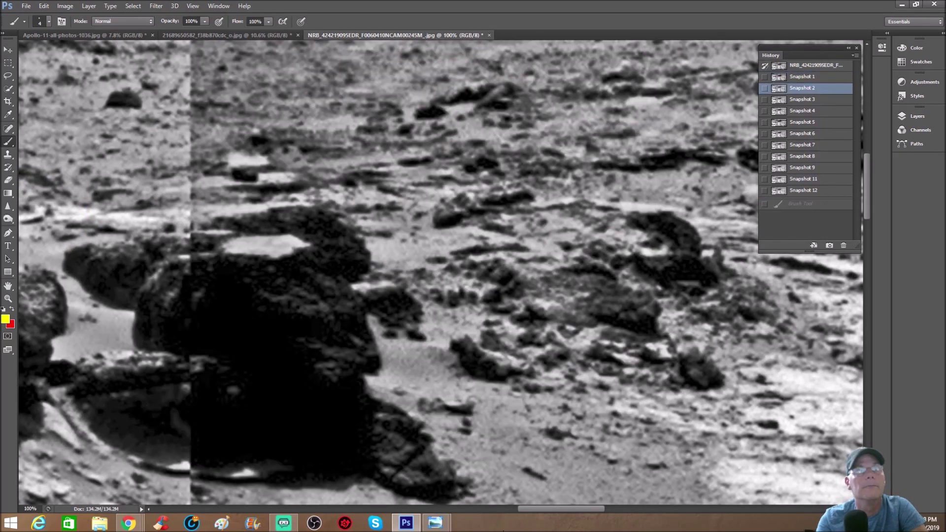
{"action": "left_click", "coordinate": [828, 77]}
Step: Switch to Snapshot 2 and trace the pale angular ridge above the long dark rock and the small shape beneath it in yellow
{"action": "left_click_drag", "start_coordinate": [540, 510], "coordinate": [592, 506]}
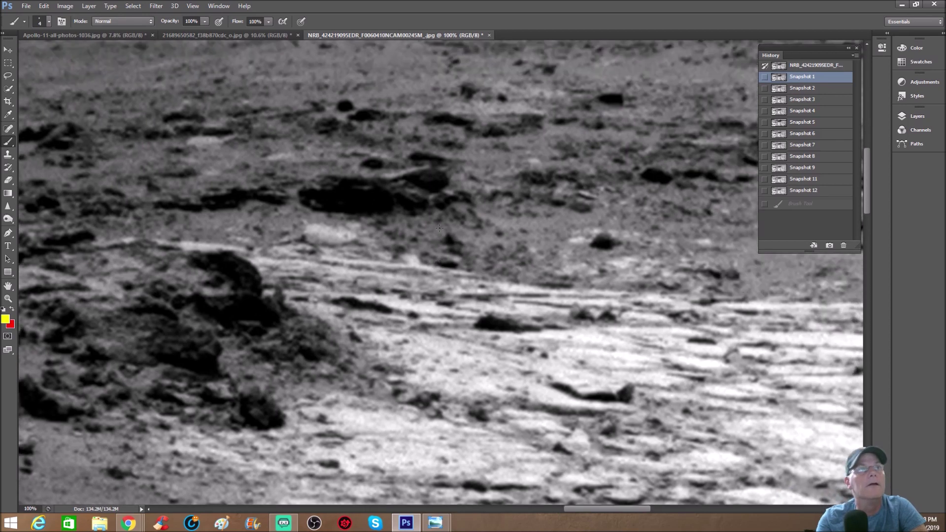
{"action": "scroll", "coordinate": [439, 227], "scroll_direction": "up", "scroll_amount": 3}
{"action": "left_click", "coordinate": [802, 88]}
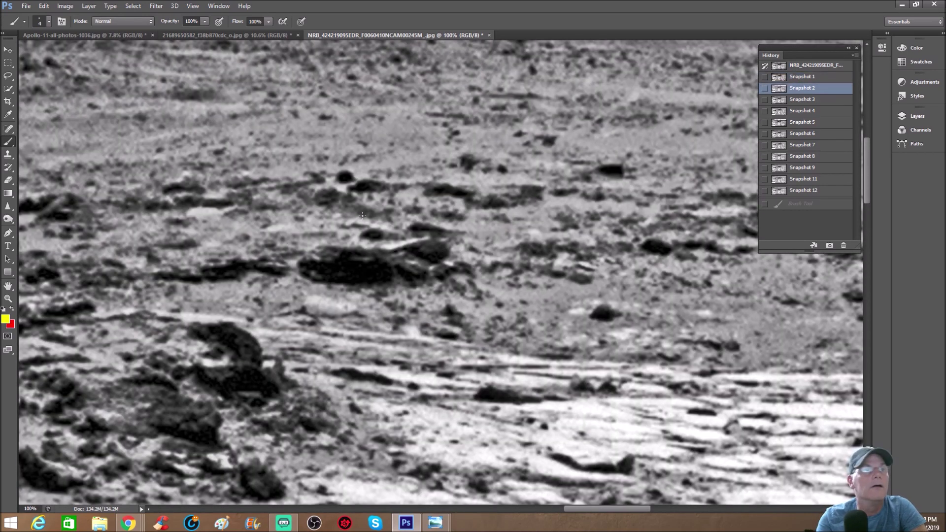
{"action": "scroll", "coordinate": [362, 215], "scroll_direction": "up", "scroll_amount": 2}
{"action": "mouse_move", "coordinate": [413, 240]}
{"action": "left_mouse_down"}
{"action": "mouse_move", "coordinate": [357, 255]}
{"action": "mouse_move", "coordinate": [463, 270]}
{"action": "mouse_move", "coordinate": [526, 250]}
{"action": "mouse_move", "coordinate": [511, 237]}
{"action": "left_mouse_up"}
{"action": "mouse_move", "coordinate": [468, 293]}
{"action": "left_mouse_down"}
{"action": "mouse_move", "coordinate": [502, 305]}
{"action": "mouse_move", "coordinate": [521, 299]}
{"action": "mouse_move", "coordinate": [512, 280]}
{"action": "mouse_move", "coordinate": [487, 285]}
{"action": "mouse_move", "coordinate": [513, 293]}
{"action": "left_mouse_up"}
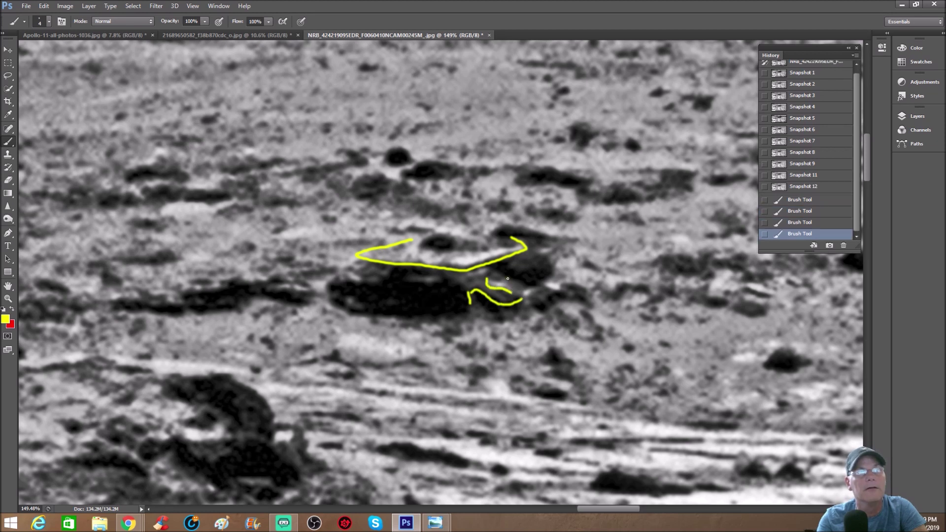
Step: Add a small yellow circle and short strokes inside the small shape beneath the ridge, plus an arrow pointing at it
{"action": "mouse_move", "coordinate": [508, 279]}
{"action": "left_mouse_down"}
{"action": "mouse_move", "coordinate": [517, 291]}
{"action": "mouse_move", "coordinate": [497, 280]}
{"action": "left_mouse_up"}
{"action": "left_click_drag", "start_coordinate": [582, 281], "coordinate": [554, 292]}
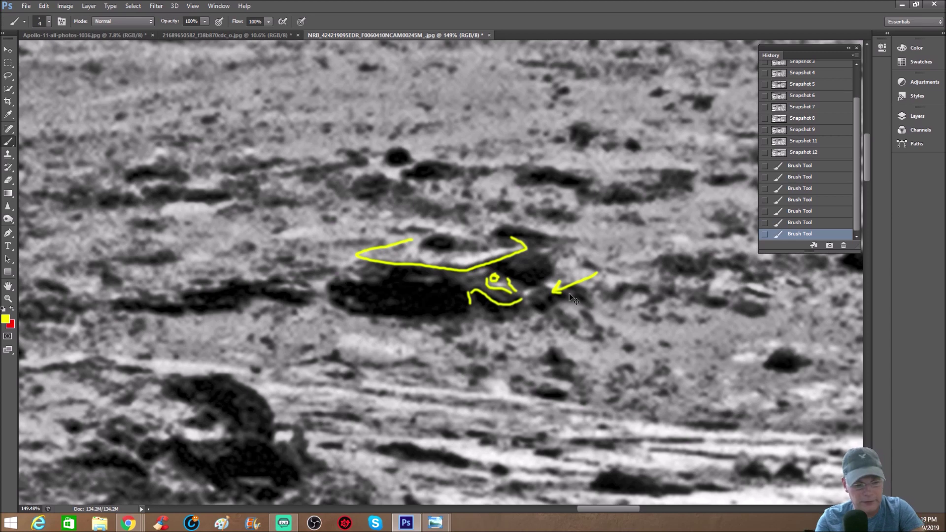
{"action": "key", "text": "ctrl+plus"}
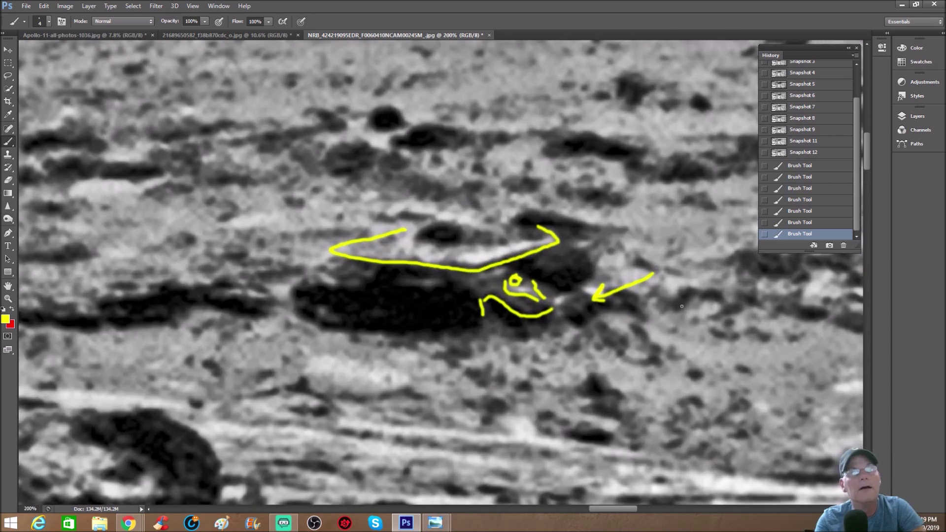
Step: Compare Snapshot 12, Snapshot 2 and Snapshot 1 over the long dark rock and its surroundings
{"action": "left_click", "coordinate": [831, 153]}
{"action": "key", "text": "ctrl+minus"}
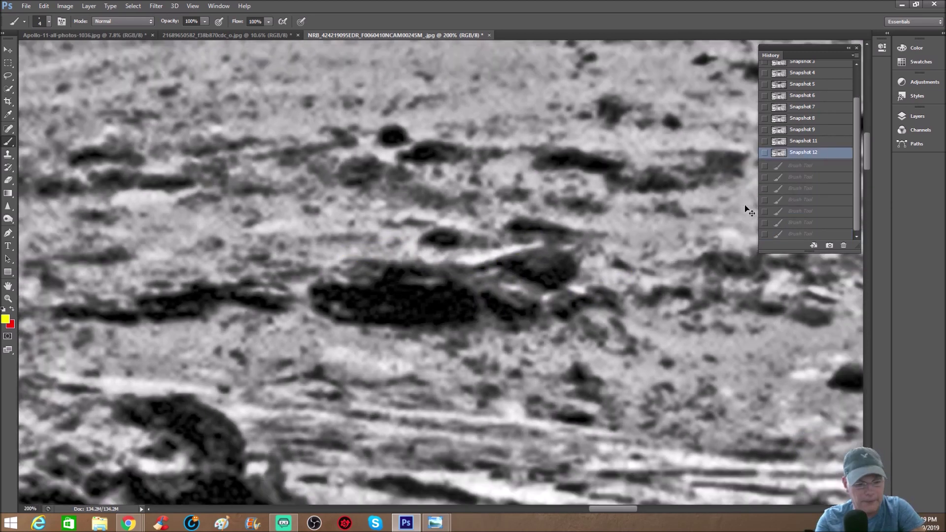
{"action": "scroll", "coordinate": [821, 75], "scroll_direction": "up", "scroll_amount": 2}
{"action": "left_click", "coordinate": [822, 83]}
{"action": "left_click", "coordinate": [822, 74]}
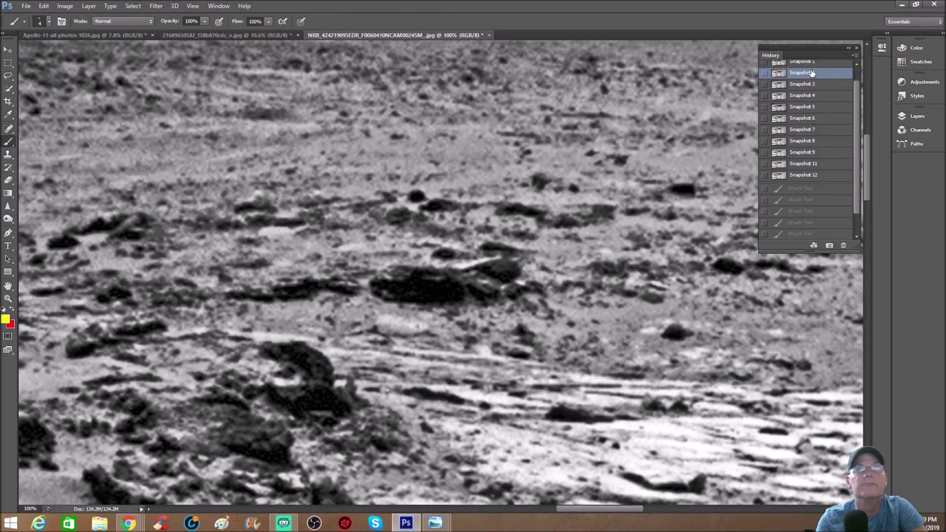
{"action": "left_click", "coordinate": [814, 63]}
Step: Brush short yellow strokes above the long dark rock and discard them by returning to Snapshot 2
{"action": "left_click", "coordinate": [518, 230]}
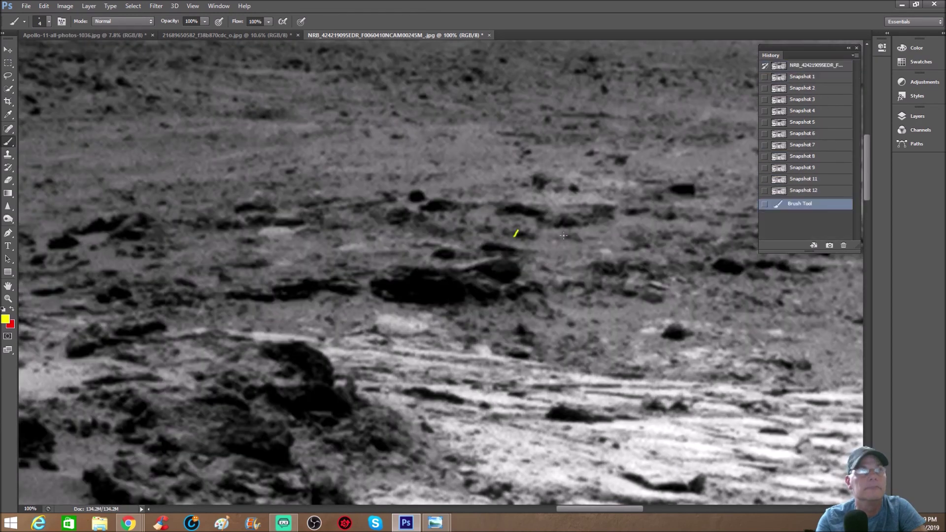
{"action": "key", "text": "ctrl+plus"}
{"action": "mouse_move", "coordinate": [475, 186]}
{"action": "left_mouse_down"}
{"action": "mouse_move", "coordinate": [318, 237]}
{"action": "mouse_move", "coordinate": [715, 278]}
{"action": "mouse_move", "coordinate": [438, 174]}
{"action": "left_mouse_up"}
{"action": "left_click", "coordinate": [823, 89]}
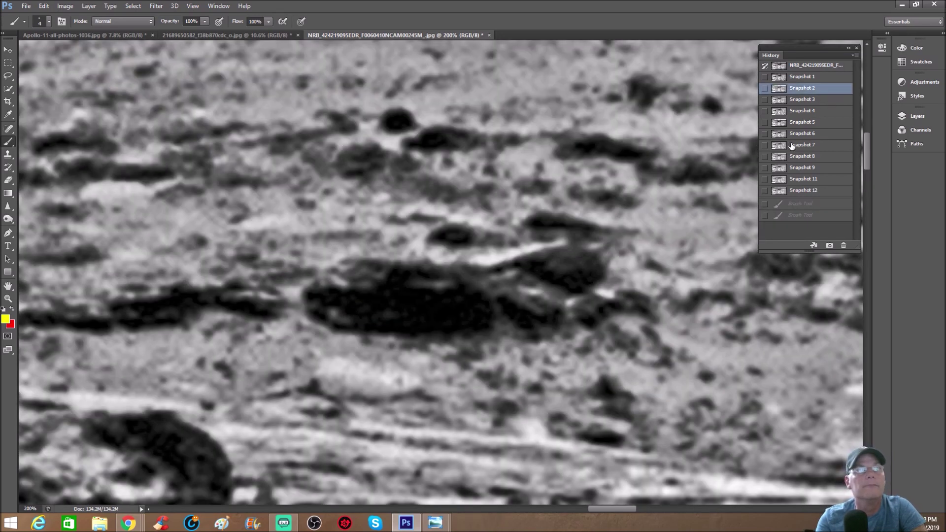
Step: Switch to Snapshot 1 and draw a large yellow loop around the sandy depression at the photo's right edge
{"action": "key", "text": "ctrl+minus"}
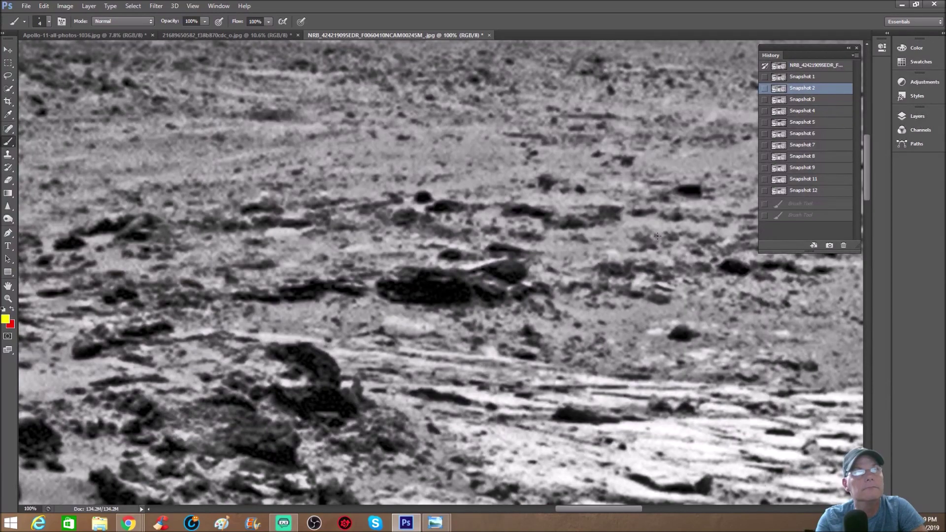
{"action": "left_click_drag", "start_coordinate": [594, 510], "coordinate": [660, 511]}
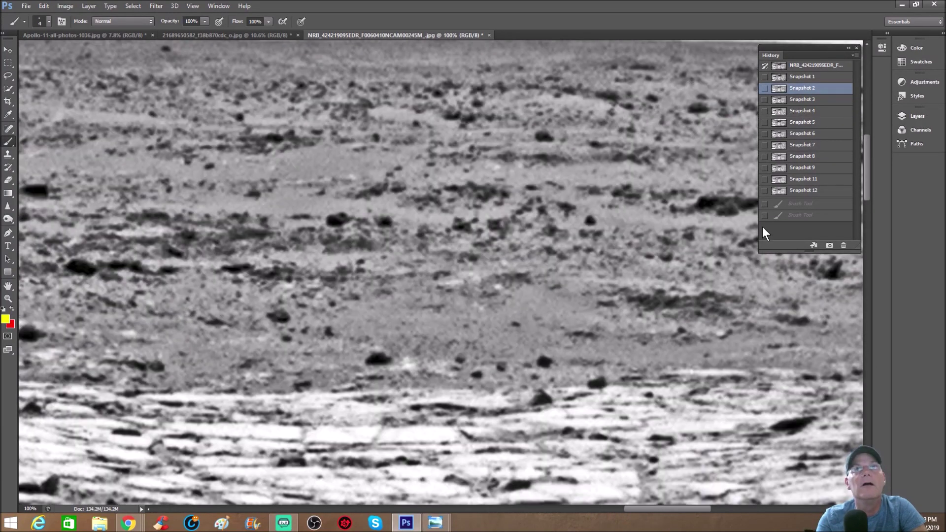
{"action": "left_click", "coordinate": [811, 78]}
{"action": "left_click_drag", "start_coordinate": [681, 512], "coordinate": [765, 507]}
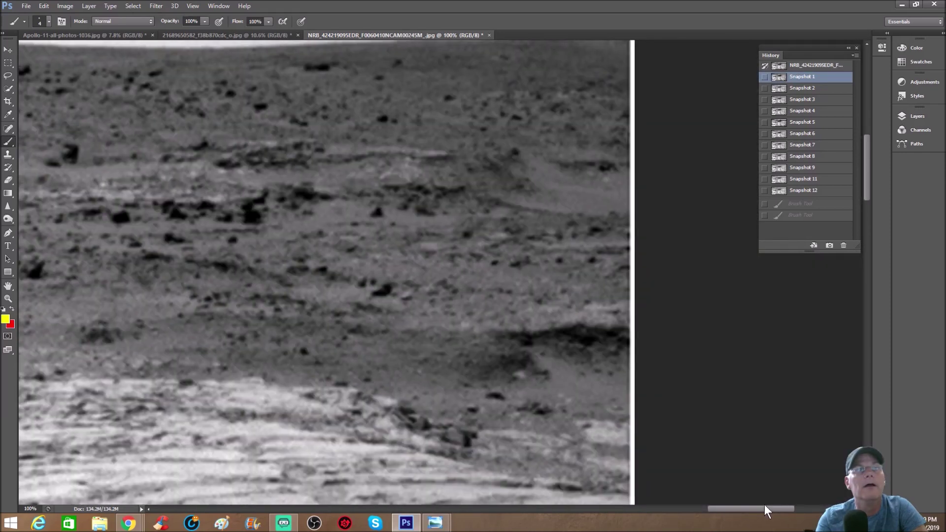
{"action": "scroll", "coordinate": [764, 505], "scroll_direction": "up", "scroll_amount": 3}
{"action": "scroll", "coordinate": [765, 505], "scroll_direction": "left", "scroll_amount": 3}
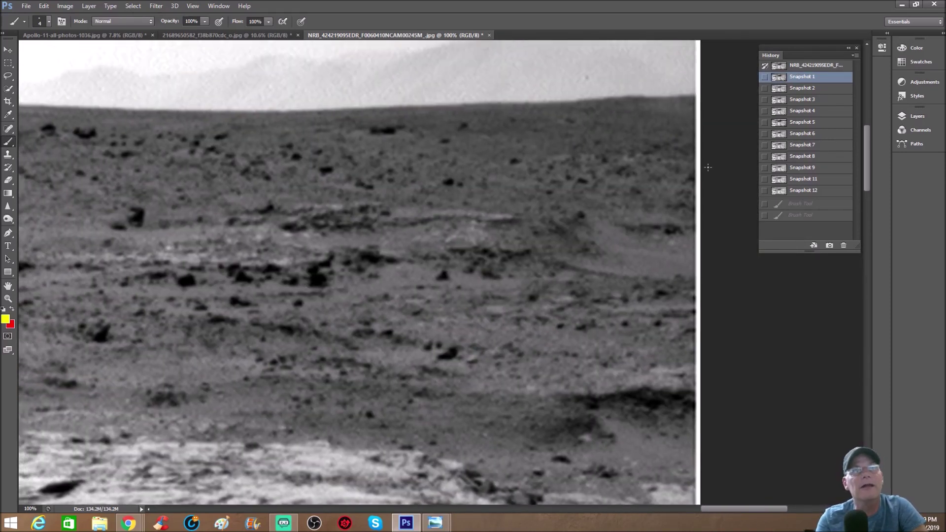
{"action": "mouse_move", "coordinate": [604, 130]}
{"action": "left_mouse_down"}
{"action": "mouse_move", "coordinate": [477, 182]}
{"action": "mouse_move", "coordinate": [560, 301]}
{"action": "mouse_move", "coordinate": [698, 289]}
{"action": "left_mouse_up"}
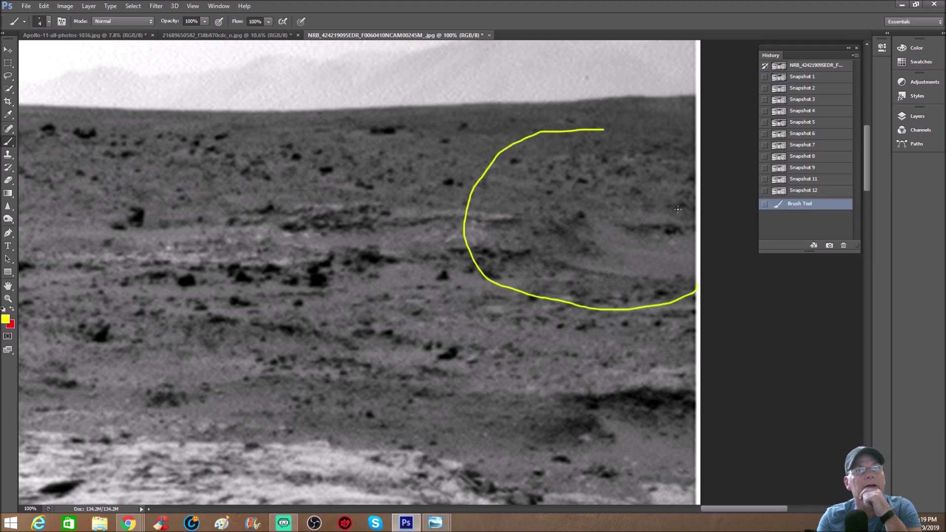
{"action": "left_click", "coordinate": [605, 129]}
{"action": "left_click_drag", "start_coordinate": [603, 129], "coordinate": [673, 129]}
Step: Return to Snapshot 2, circle the dark mound beside the sandy depression in yellow, and trace the small shapes and slope inside it
{"action": "left_click", "coordinate": [801, 88]}
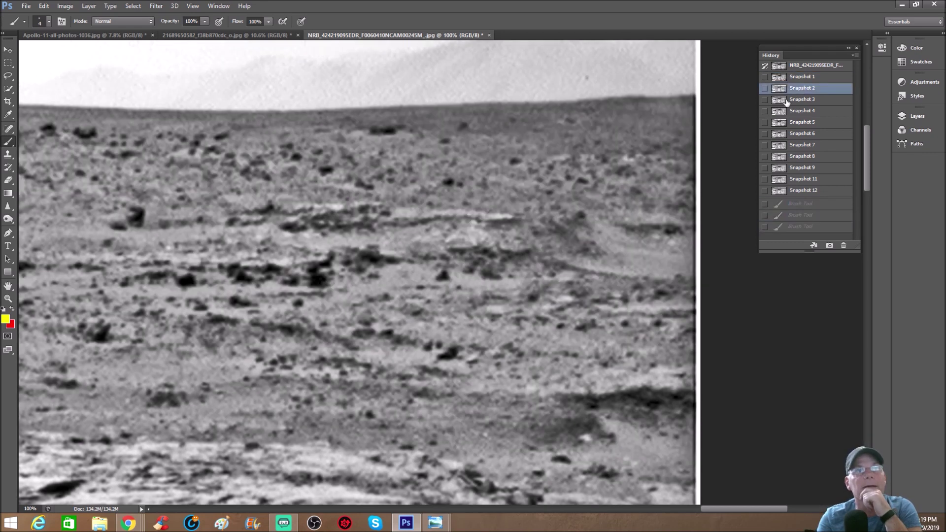
{"action": "mouse_move", "coordinate": [538, 198]}
{"action": "left_mouse_down"}
{"action": "mouse_move", "coordinate": [548, 237]}
{"action": "mouse_move", "coordinate": [576, 258]}
{"action": "mouse_move", "coordinate": [610, 259]}
{"action": "mouse_move", "coordinate": [605, 212]}
{"action": "mouse_move", "coordinate": [563, 186]}
{"action": "mouse_move", "coordinate": [536, 183]}
{"action": "left_mouse_up"}
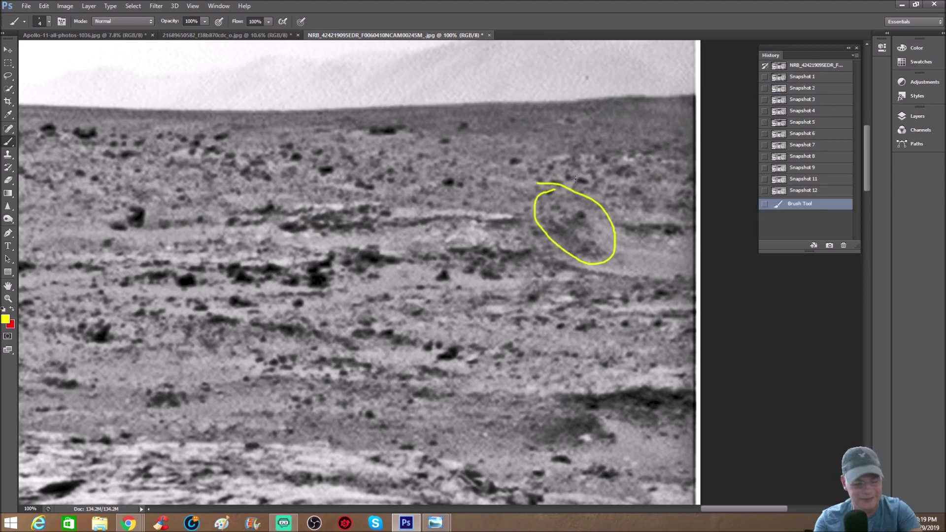
{"action": "key", "text": "ctrl+plus"}
{"action": "scroll", "coordinate": [661, 315], "scroll_direction": "up", "scroll_amount": 3}
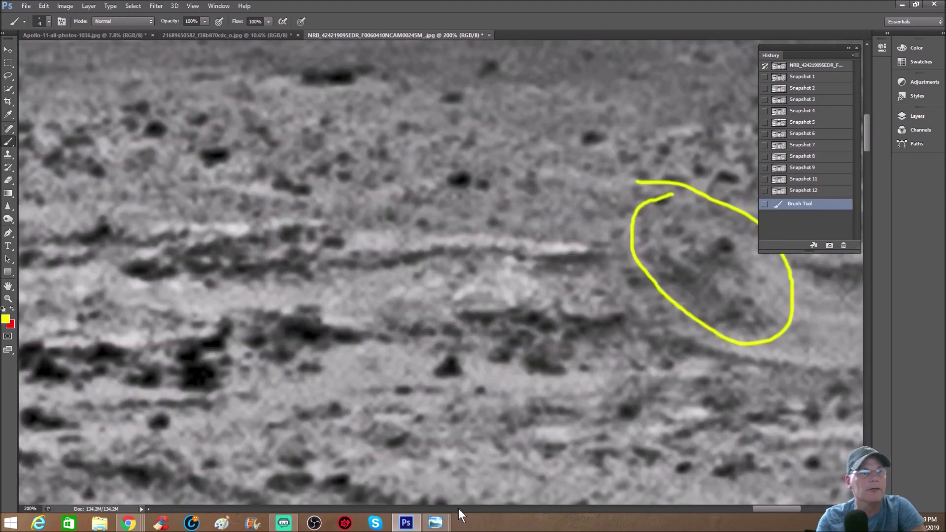
{"action": "left_click_drag", "start_coordinate": [750, 510], "coordinate": [767, 503]}
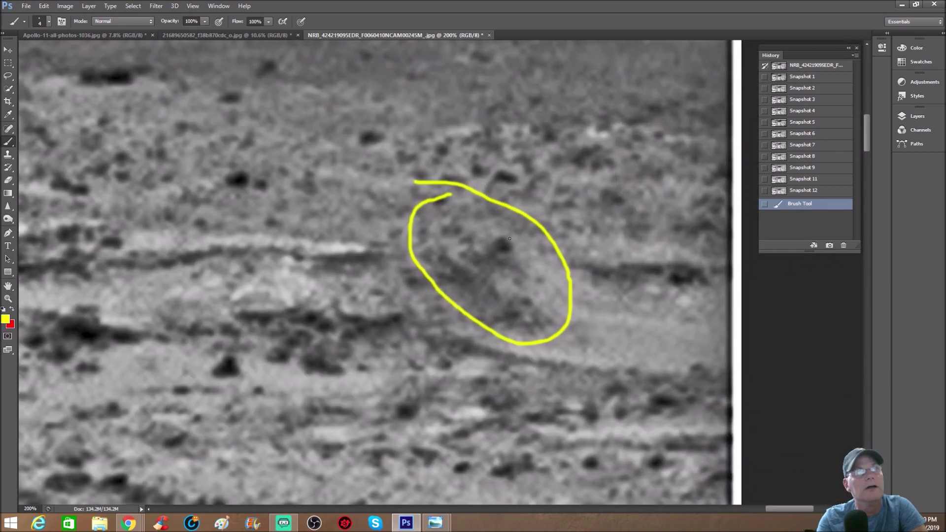
{"action": "mouse_move", "coordinate": [498, 238]}
{"action": "left_mouse_down"}
{"action": "mouse_move", "coordinate": [498, 252]}
{"action": "mouse_move", "coordinate": [508, 244]}
{"action": "mouse_move", "coordinate": [503, 238]}
{"action": "mouse_move", "coordinate": [507, 267]}
{"action": "mouse_move", "coordinate": [470, 260]}
{"action": "mouse_move", "coordinate": [468, 271]}
{"action": "mouse_move", "coordinate": [451, 256]}
{"action": "mouse_move", "coordinate": [467, 243]}
{"action": "mouse_move", "coordinate": [490, 252]}
{"action": "left_mouse_up"}
{"action": "left_click_drag", "start_coordinate": [472, 252], "coordinate": [473, 238]}
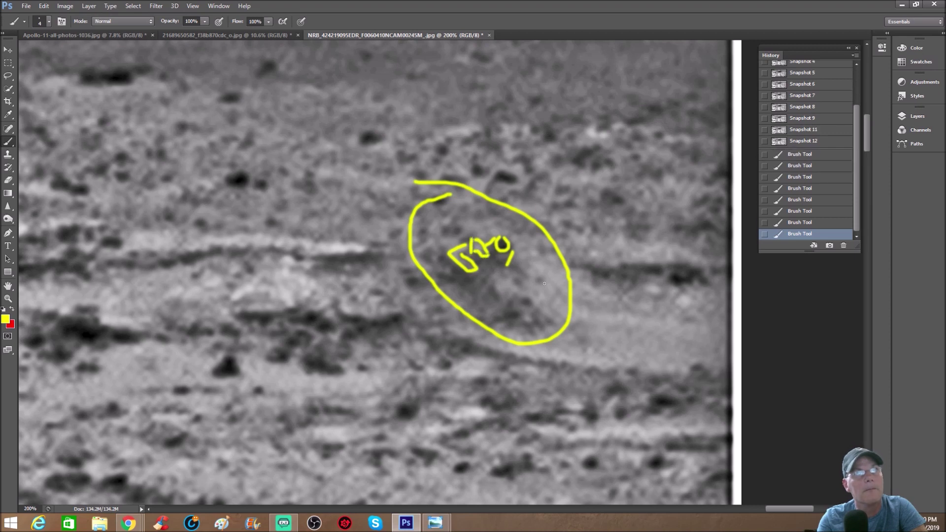
{"action": "left_click_drag", "start_coordinate": [526, 259], "coordinate": [558, 294]}
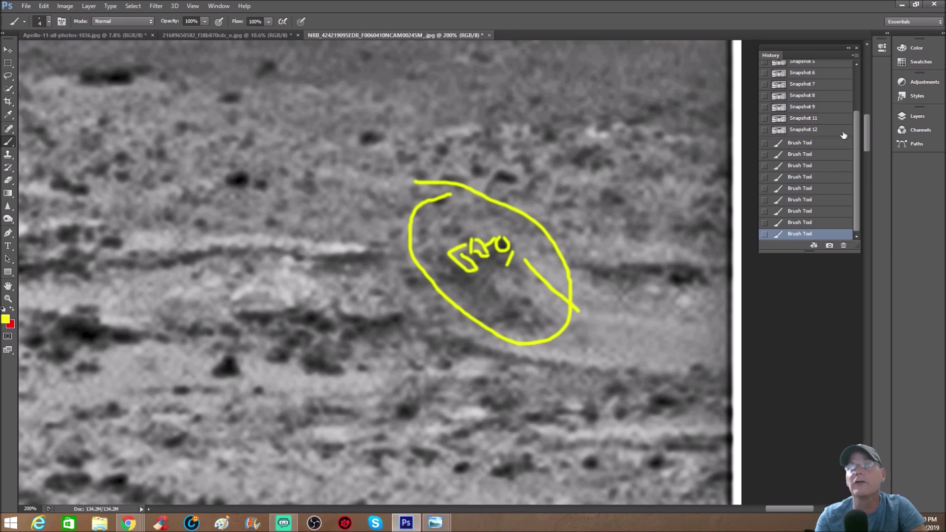
Step: Discard the strokes by reverting to Snapshot 2 and circle the rock cluster above the dark mound in yellow
{"action": "scroll", "coordinate": [841, 121], "scroll_direction": "up", "scroll_amount": 2}
{"action": "scroll", "coordinate": [838, 113], "scroll_direction": "up", "scroll_amount": 2}
{"action": "left_click", "coordinate": [832, 92]}
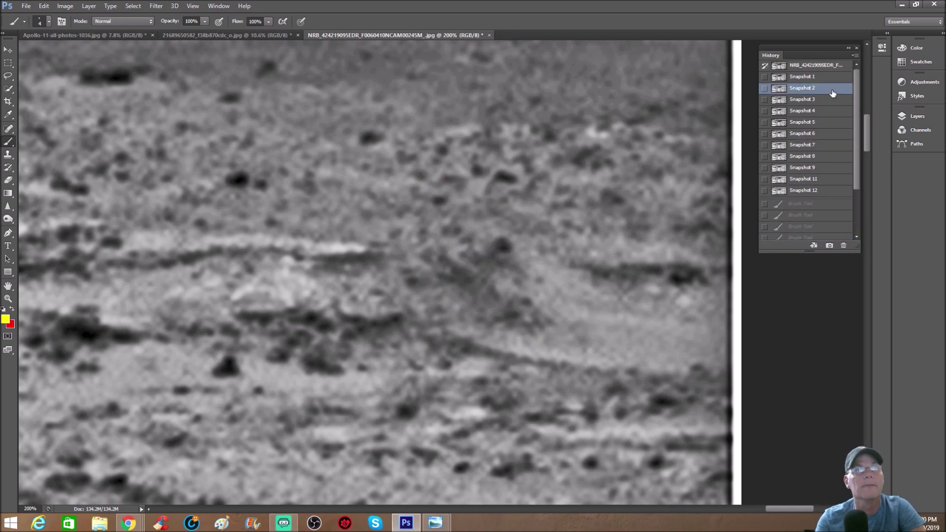
{"action": "key", "text": "ctrl+minus"}
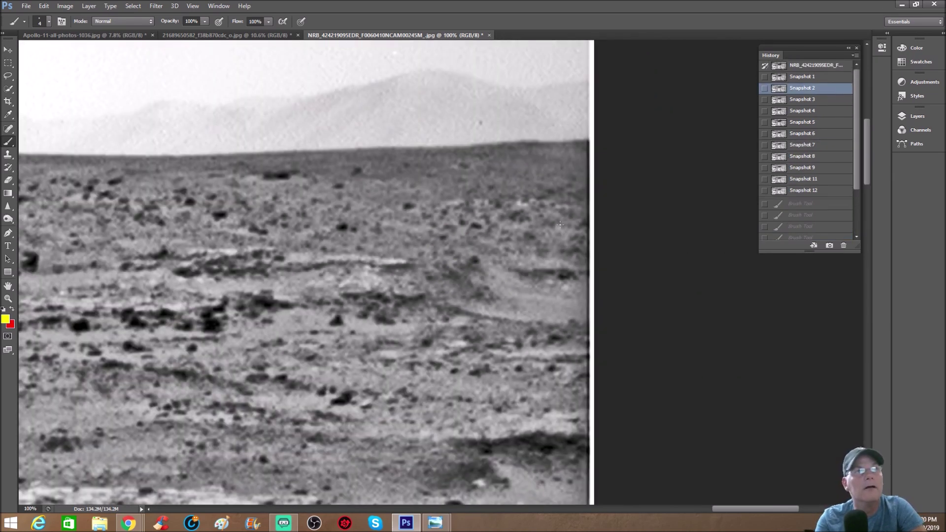
{"action": "mouse_move", "coordinate": [463, 201]}
{"action": "left_mouse_down"}
{"action": "mouse_move", "coordinate": [458, 247]}
{"action": "mouse_move", "coordinate": [531, 250]}
{"action": "mouse_move", "coordinate": [513, 202]}
{"action": "mouse_move", "coordinate": [467, 195]}
{"action": "left_mouse_up"}
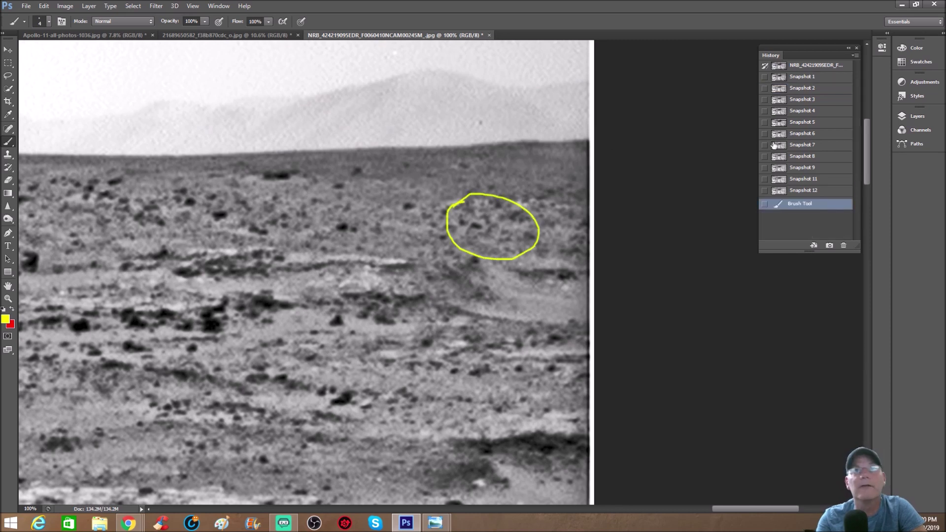
Step: Switch to Snapshot 12, outline the sandy depression's upper and lower edges in yellow, and circle the dark mound beside it
{"action": "left_click", "coordinate": [833, 191]}
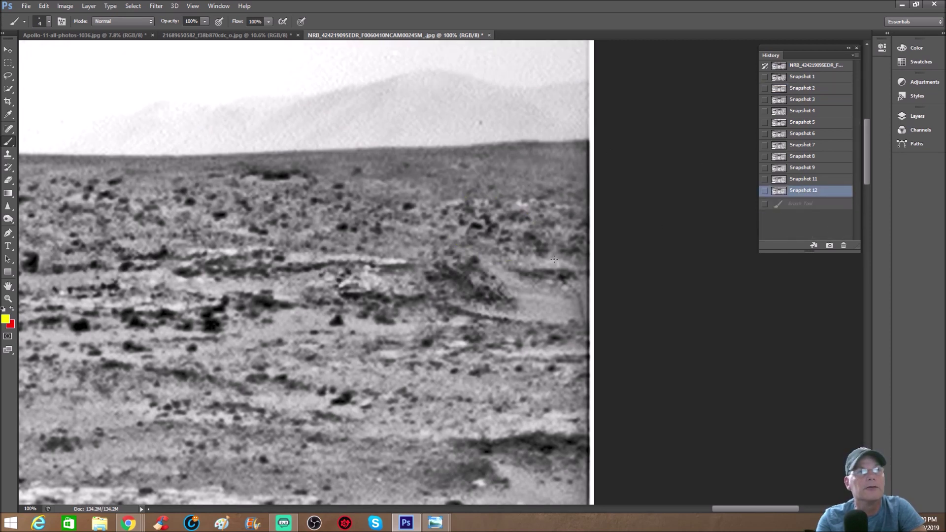
{"action": "key", "text": "ctrl+plus"}
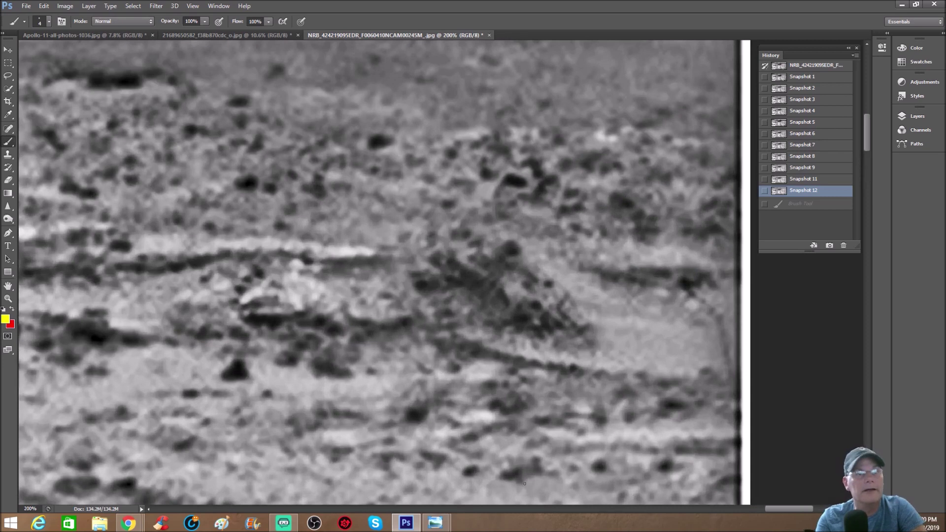
{"action": "left_click_drag", "start_coordinate": [782, 507], "coordinate": [788, 501]}
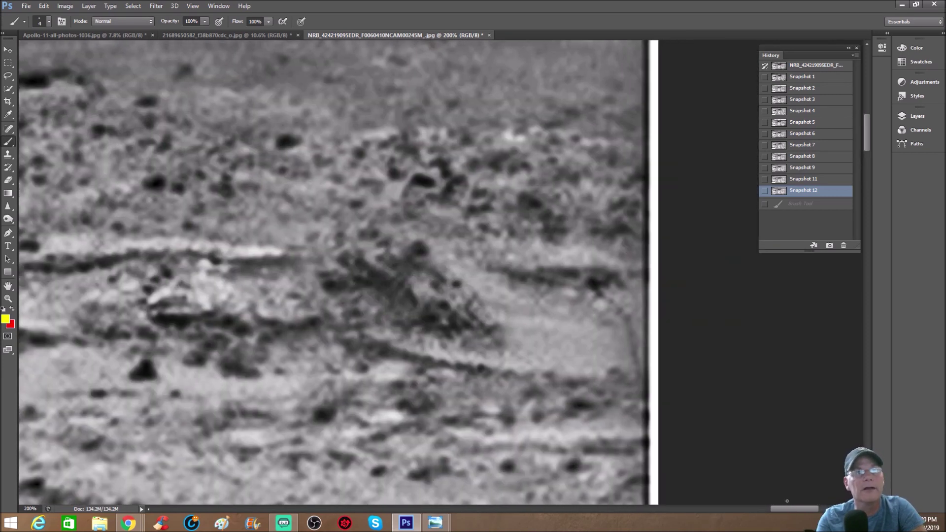
{"action": "mouse_move", "coordinate": [508, 270]}
{"action": "left_mouse_down"}
{"action": "mouse_move", "coordinate": [595, 293]}
{"action": "mouse_move", "coordinate": [618, 313]}
{"action": "mouse_move", "coordinate": [633, 377]}
{"action": "left_mouse_up"}
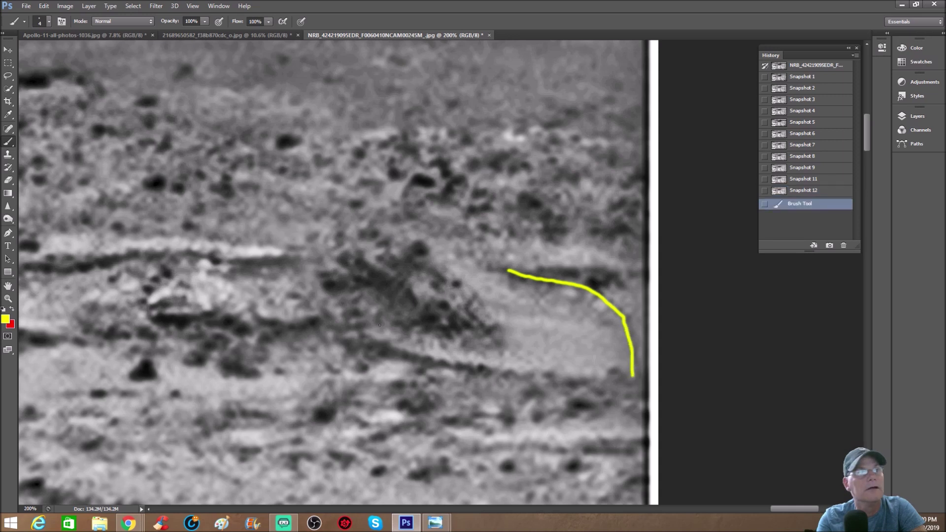
{"action": "mouse_move", "coordinate": [360, 327]}
{"action": "left_mouse_down"}
{"action": "mouse_move", "coordinate": [405, 354]}
{"action": "mouse_move", "coordinate": [624, 382]}
{"action": "left_mouse_up"}
{"action": "mouse_move", "coordinate": [352, 206]}
{"action": "left_mouse_down"}
{"action": "mouse_move", "coordinate": [311, 243]}
{"action": "mouse_move", "coordinate": [340, 302]}
{"action": "mouse_move", "coordinate": [396, 343]}
{"action": "mouse_move", "coordinate": [472, 360]}
{"action": "mouse_move", "coordinate": [517, 334]}
{"action": "mouse_move", "coordinate": [466, 256]}
{"action": "mouse_move", "coordinate": [408, 217]}
{"action": "mouse_move", "coordinate": [349, 211]}
{"action": "left_mouse_up"}
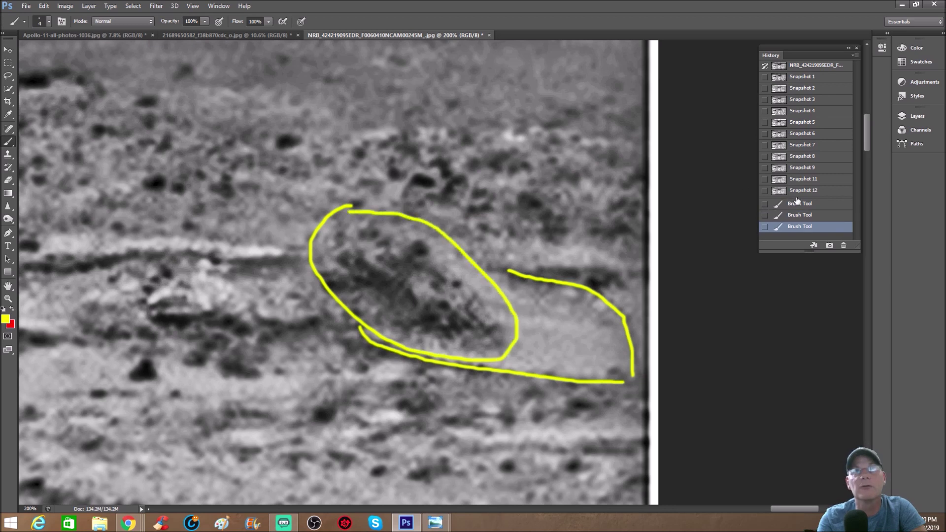
Step: View Snapshot 11, switch to Snapshot 9, and trace the slanted edge between the dark mound and the sand in yellow
{"action": "left_click", "coordinate": [813, 180]}
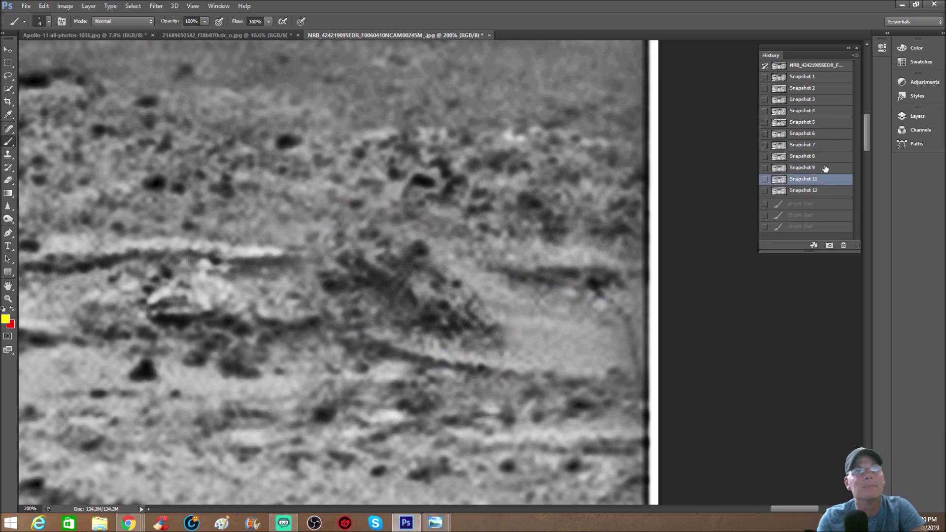
{"action": "left_click", "coordinate": [824, 168]}
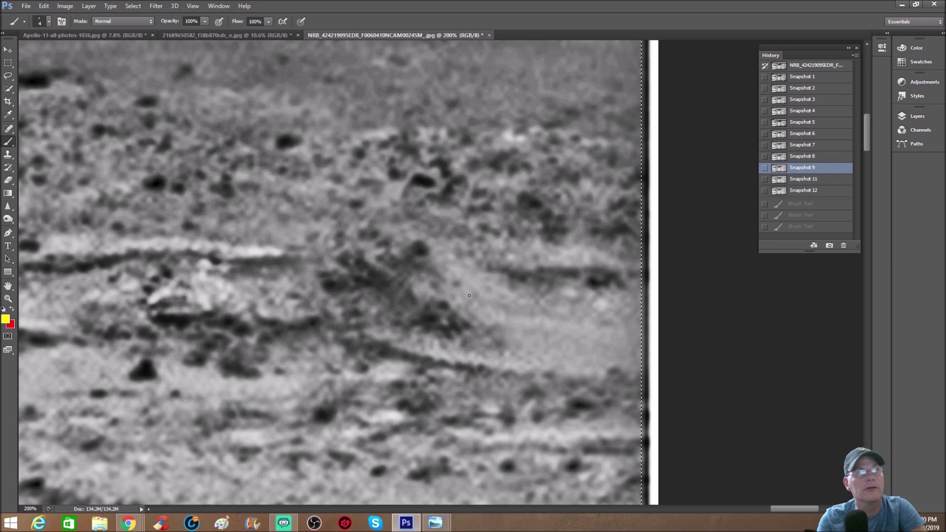
{"action": "mouse_move", "coordinate": [471, 296]}
{"action": "left_mouse_down"}
{"action": "mouse_move", "coordinate": [466, 314]}
{"action": "mouse_move", "coordinate": [480, 325]}
{"action": "left_mouse_up"}
{"action": "left_click_drag", "start_coordinate": [446, 268], "coordinate": [503, 340]}
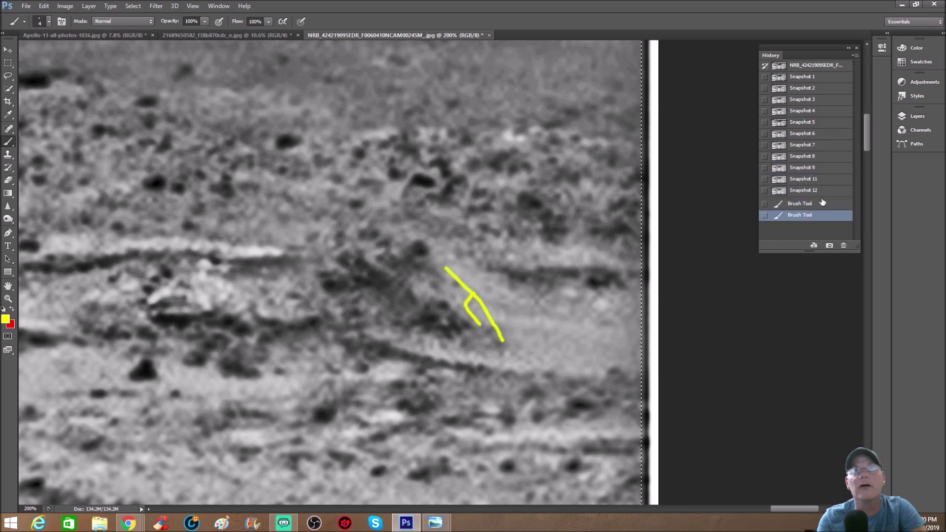
Step: Revert to Snapshot 12, circle the rock cluster and the dark mound below it in yellow, and add arrows pointing at the mound
{"action": "left_click", "coordinate": [825, 192]}
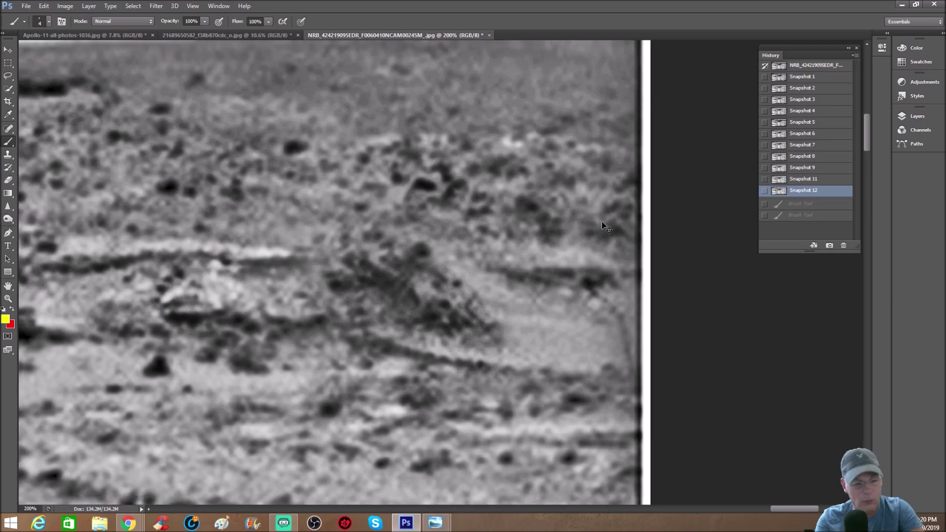
{"action": "key", "text": "ctrl+minus"}
{"action": "mouse_move", "coordinate": [414, 222]}
{"action": "left_mouse_down"}
{"action": "mouse_move", "coordinate": [490, 281]}
{"action": "mouse_move", "coordinate": [414, 196]}
{"action": "left_mouse_up"}
{"action": "mouse_move", "coordinate": [402, 258]}
{"action": "left_mouse_down"}
{"action": "mouse_move", "coordinate": [374, 277]}
{"action": "mouse_move", "coordinate": [400, 314]}
{"action": "mouse_move", "coordinate": [481, 285]}
{"action": "mouse_move", "coordinate": [387, 231]}
{"action": "left_mouse_up"}
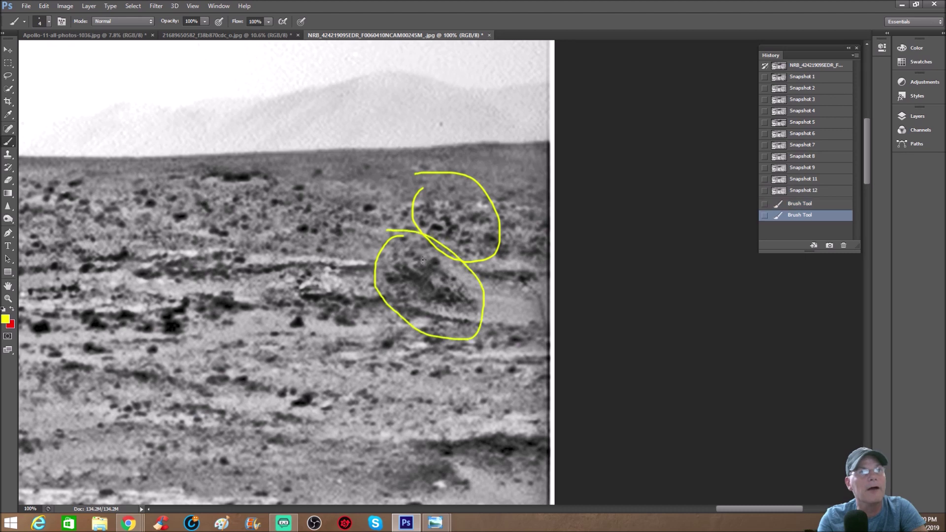
{"action": "mouse_move", "coordinate": [388, 351]}
{"action": "left_mouse_down"}
{"action": "mouse_move", "coordinate": [408, 281]}
{"action": "mouse_move", "coordinate": [464, 318]}
{"action": "left_mouse_up"}
Step: Trace the small curved and striped shapes inside the circled dark mound in yellow at 300% zoom
{"action": "key", "text": "ctrl+plus"}
{"action": "key", "text": "ctrl+plus"}
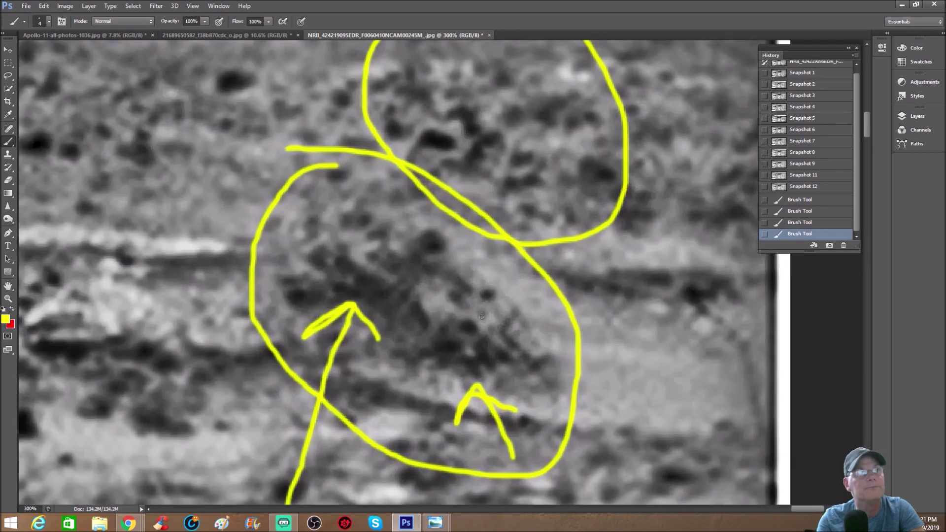
{"action": "mouse_move", "coordinate": [375, 240]}
{"action": "left_mouse_down"}
{"action": "mouse_move", "coordinate": [349, 251]}
{"action": "mouse_move", "coordinate": [390, 286]}
{"action": "mouse_move", "coordinate": [367, 301]}
{"action": "mouse_move", "coordinate": [380, 312]}
{"action": "mouse_move", "coordinate": [410, 302]}
{"action": "mouse_move", "coordinate": [389, 325]}
{"action": "left_mouse_up"}
{"action": "left_click", "coordinate": [404, 297]}
{"action": "mouse_move", "coordinate": [393, 288]}
{"action": "left_mouse_down"}
{"action": "mouse_move", "coordinate": [430, 320]}
{"action": "mouse_move", "coordinate": [405, 332]}
{"action": "left_mouse_up"}
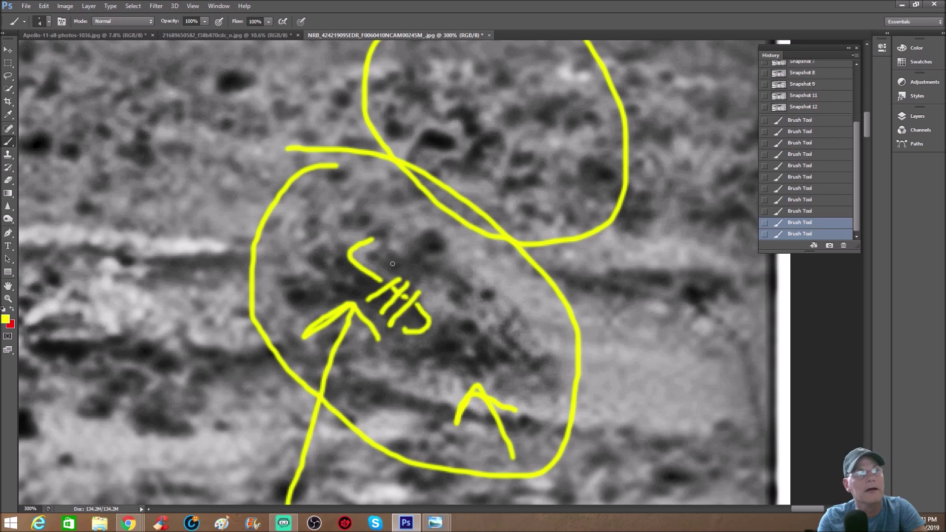
{"action": "mouse_move", "coordinate": [371, 241]}
{"action": "left_mouse_down"}
{"action": "mouse_move", "coordinate": [405, 246]}
{"action": "mouse_move", "coordinate": [383, 254]}
{"action": "left_mouse_up"}
{"action": "left_click_drag", "start_coordinate": [435, 234], "coordinate": [403, 257]}
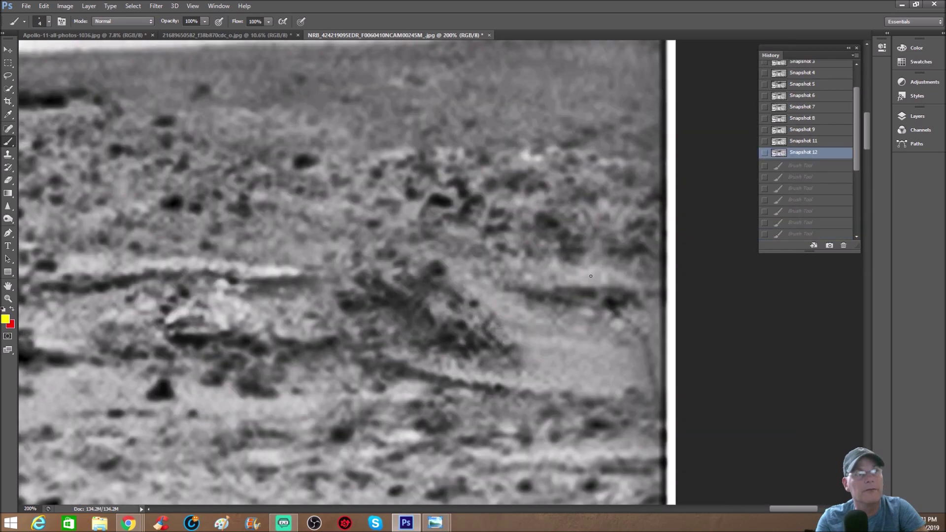
Step: Trace the dark pit just below the horizon in yellow at 200% zoom, and revert to Snapshot 12
{"action": "key", "text": "ctrl+minus"}
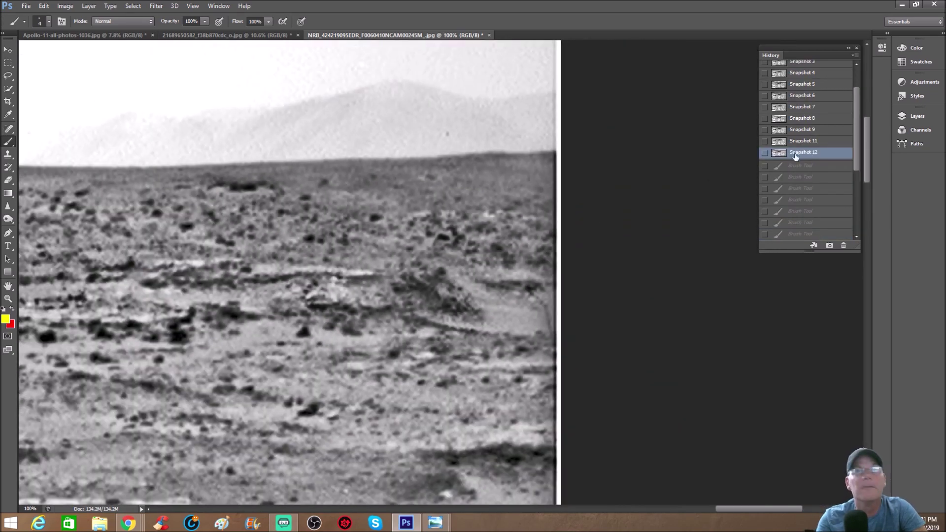
{"action": "left_click_drag", "start_coordinate": [732, 510], "coordinate": [707, 511]}
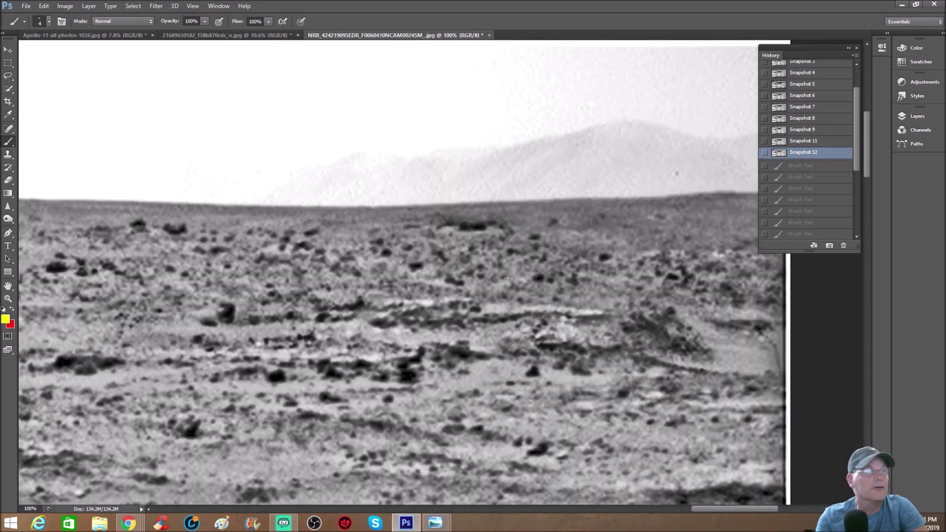
{"action": "scroll", "coordinate": [508, 278], "scroll_direction": "up", "scroll_amount": 2}
{"action": "key", "text": "ctrl+plus"}
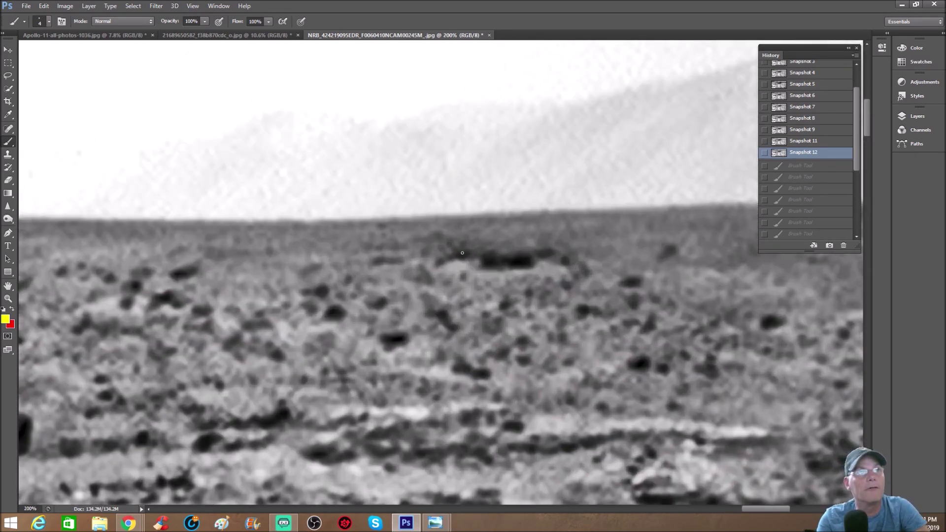
{"action": "left_click_drag", "start_coordinate": [440, 263], "coordinate": [437, 271]}
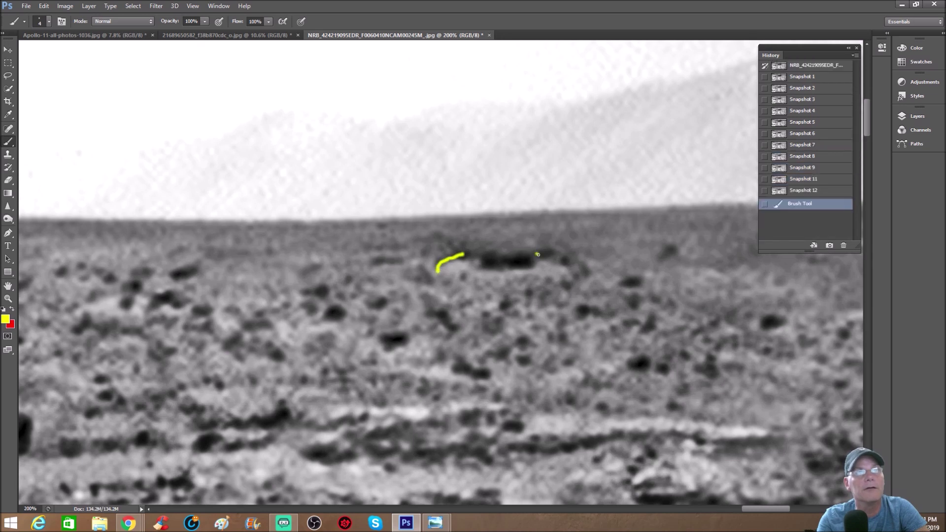
{"action": "mouse_move", "coordinate": [562, 261]}
{"action": "left_mouse_down"}
{"action": "mouse_move", "coordinate": [527, 250]}
{"action": "mouse_move", "coordinate": [480, 269]}
{"action": "mouse_move", "coordinate": [507, 251]}
{"action": "mouse_move", "coordinate": [530, 254]}
{"action": "mouse_move", "coordinate": [532, 266]}
{"action": "left_mouse_up"}
{"action": "left_click", "coordinate": [802, 187]}
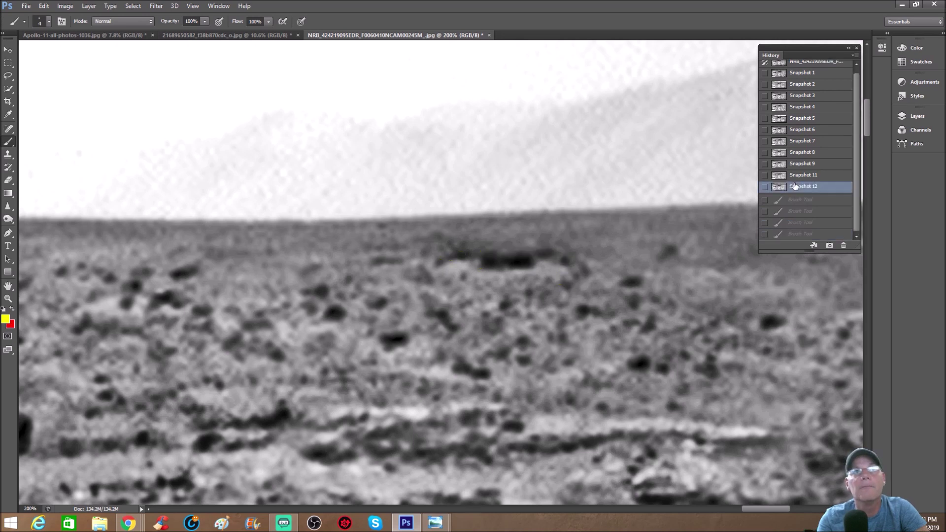
Step: Add two yellow brush strokes over the rocky plain below the horizon at 66.67% zoom
{"action": "scroll", "coordinate": [565, 219], "scroll_direction": "up", "scroll_amount": 3}
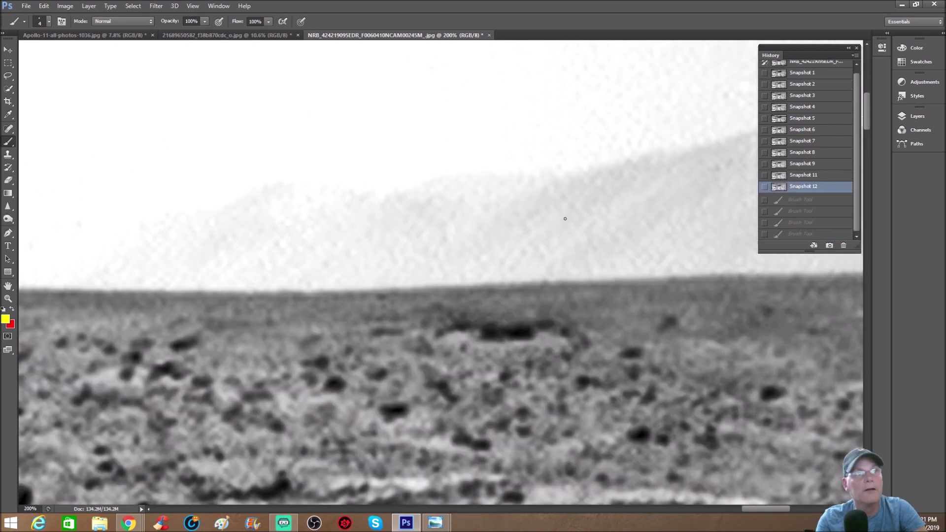
{"action": "scroll", "coordinate": [565, 219], "scroll_direction": "down", "scroll_amount": 1}
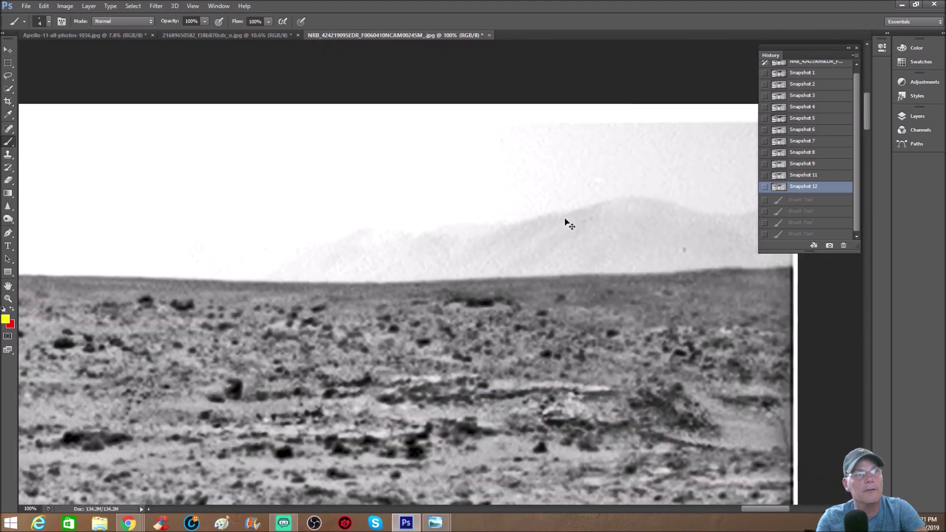
{"action": "scroll", "coordinate": [565, 219], "scroll_direction": "down", "scroll_amount": 1}
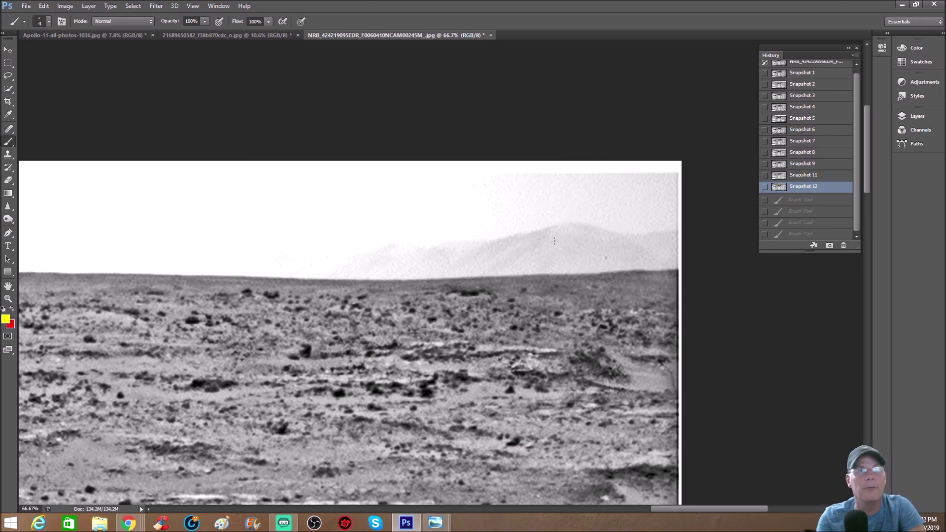
{"action": "left_click_drag", "start_coordinate": [600, 291], "coordinate": [617, 304]}
{"action": "left_click_drag", "start_coordinate": [285, 286], "coordinate": [81, 274]}
Step: Circle the low horizon ridge and rocky slope in yellow at 100% zoom, and trace the slanted shapes inside the circle
{"action": "left_click_drag", "start_coordinate": [694, 509], "coordinate": [559, 505]}
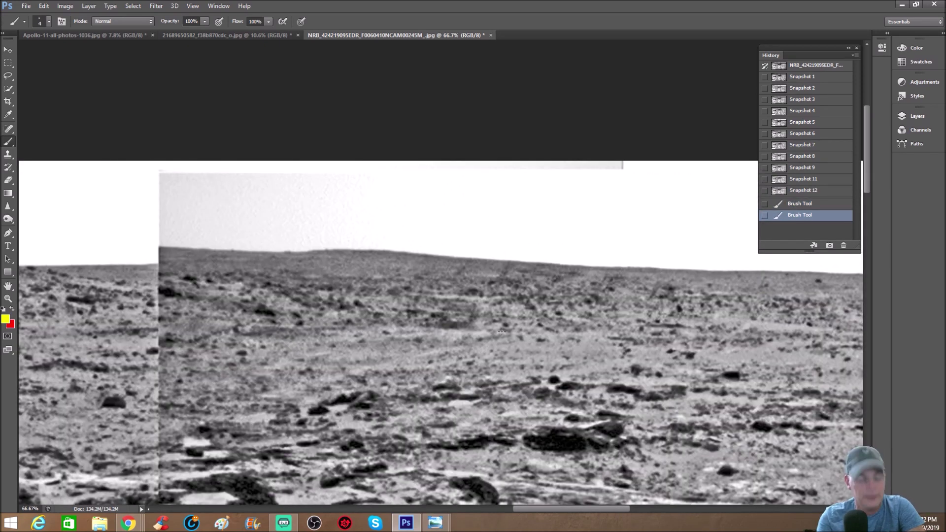
{"action": "scroll", "coordinate": [500, 332], "scroll_direction": "up", "scroll_amount": 3}
{"action": "key", "text": "ctrl+plus"}
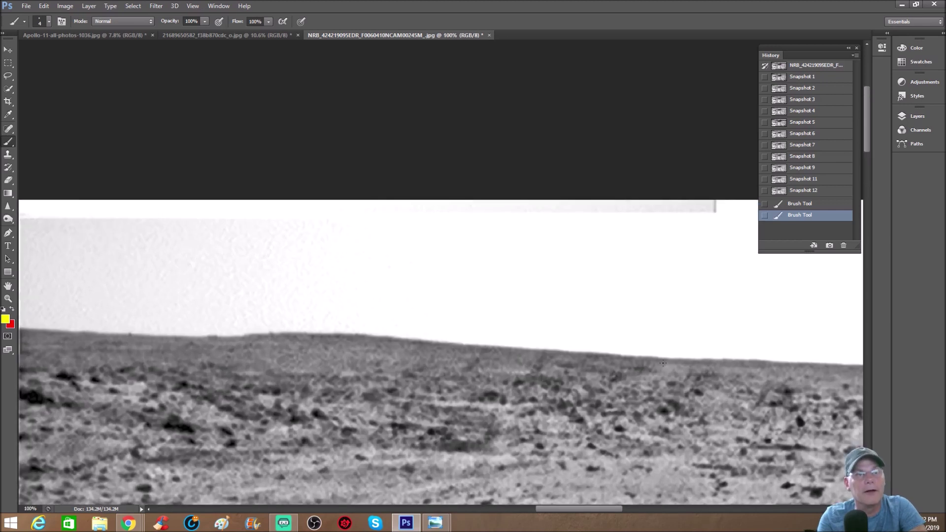
{"action": "mouse_move", "coordinate": [608, 325]}
{"action": "left_mouse_down"}
{"action": "mouse_move", "coordinate": [274, 311]}
{"action": "mouse_move", "coordinate": [605, 322]}
{"action": "left_mouse_up"}
{"action": "left_click_drag", "start_coordinate": [436, 341], "coordinate": [444, 377]}
{"action": "left_click_drag", "start_coordinate": [465, 347], "coordinate": [466, 371]}
{"action": "left_click_drag", "start_coordinate": [483, 348], "coordinate": [460, 371]}
{"action": "mouse_move", "coordinate": [548, 351]}
{"action": "left_mouse_down"}
{"action": "mouse_move", "coordinate": [557, 380]}
{"action": "mouse_move", "coordinate": [585, 356]}
{"action": "left_mouse_up"}
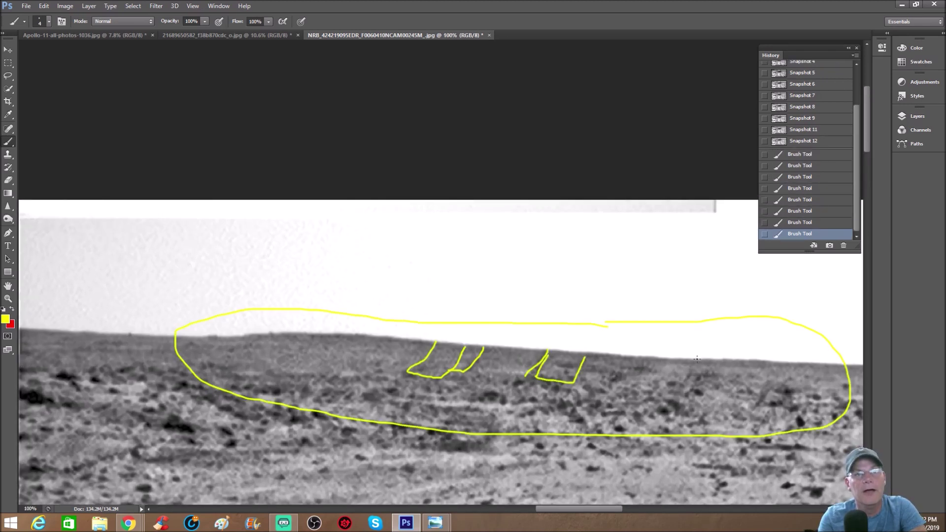
{"action": "left_click_drag", "start_coordinate": [655, 392], "coordinate": [664, 363]}
{"action": "left_click_drag", "start_coordinate": [571, 509], "coordinate": [546, 509]}
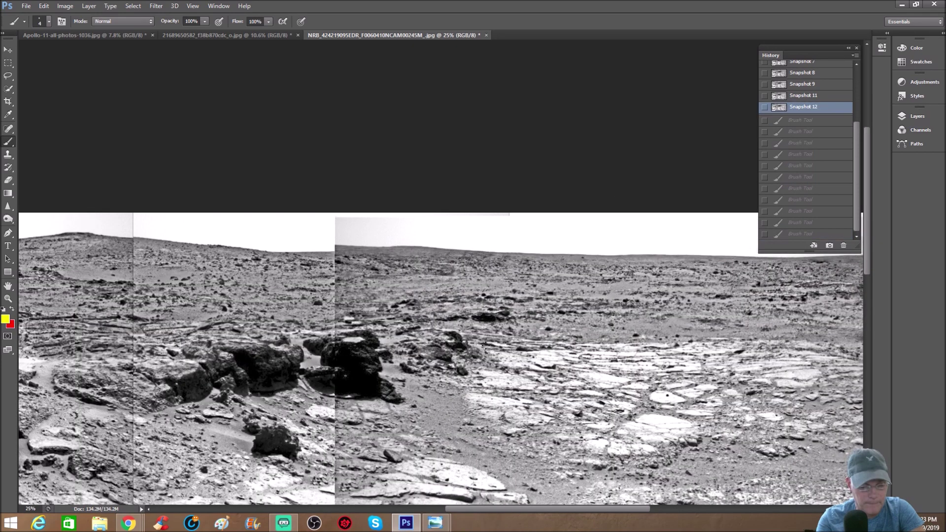
Step: Examine the layered rock ledges and dark linear shapes above the large boulders at up to 200% zoom
{"action": "scroll", "coordinate": [486, 345], "scroll_direction": "up", "scroll_amount": 5}
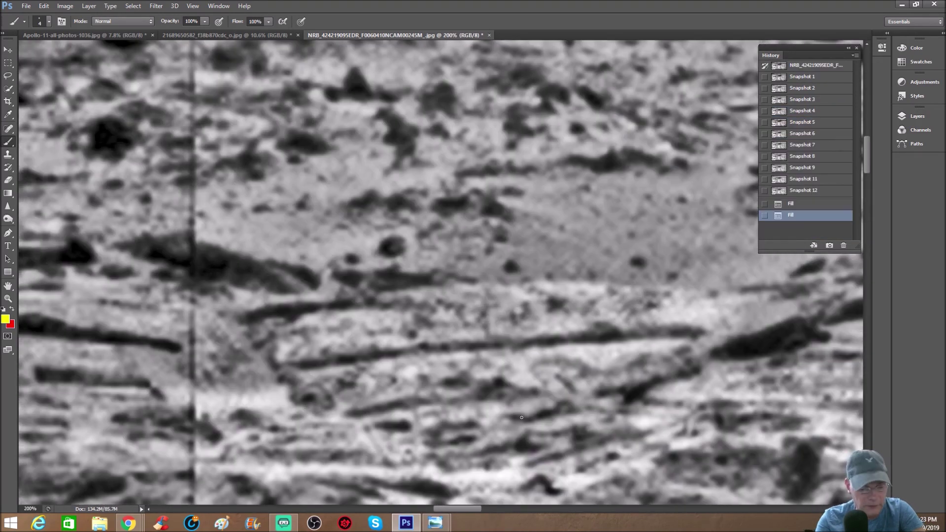
{"action": "scroll", "coordinate": [521, 418], "scroll_direction": "down", "scroll_amount": 1}
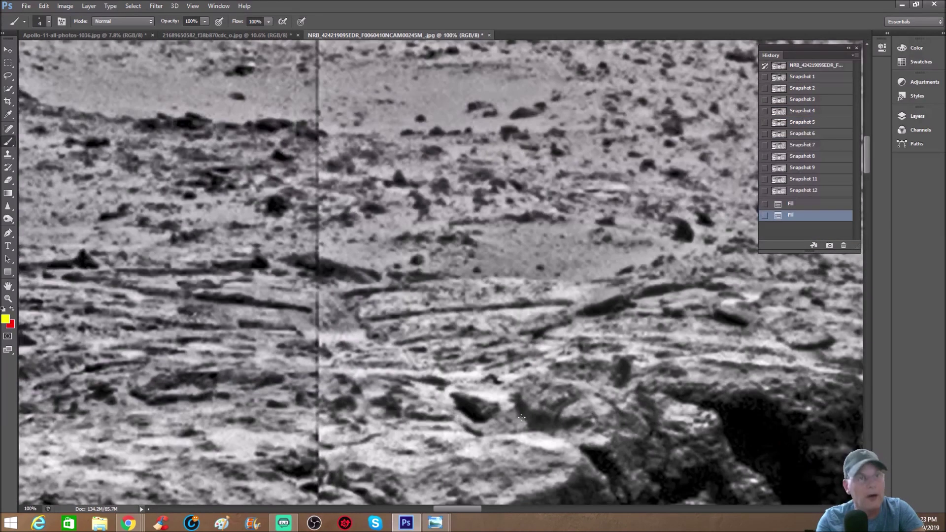
{"action": "left_click", "coordinate": [8, 298]}
{"action": "left_click_drag", "start_coordinate": [423, 293], "coordinate": [413, 290]}
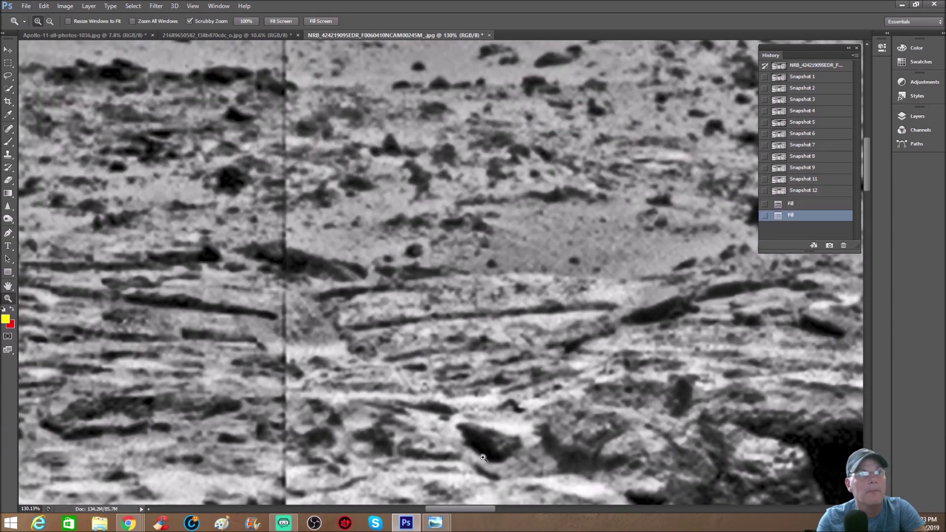
Step: Switch to Snapshot 7 and circle the pale layered patch near the photo's left edge in yellow at about 172% zoom
{"action": "left_click", "coordinate": [821, 156]}
{"action": "left_click", "coordinate": [823, 145]}
{"action": "scroll", "coordinate": [476, 345], "scroll_direction": "down", "scroll_amount": 5}
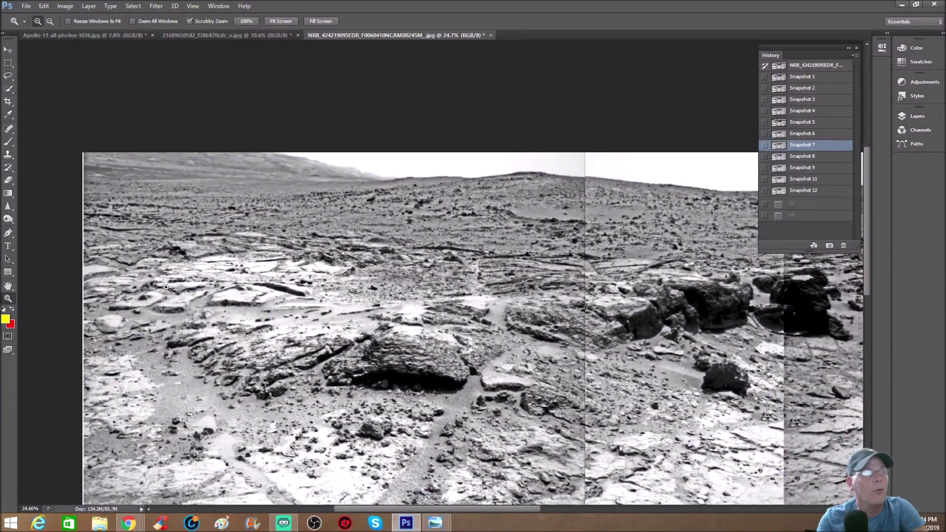
{"action": "scroll", "coordinate": [315, 231], "scroll_direction": "up", "scroll_amount": 4}
{"action": "scroll", "coordinate": [314, 231], "scroll_direction": "up", "scroll_amount": 3}
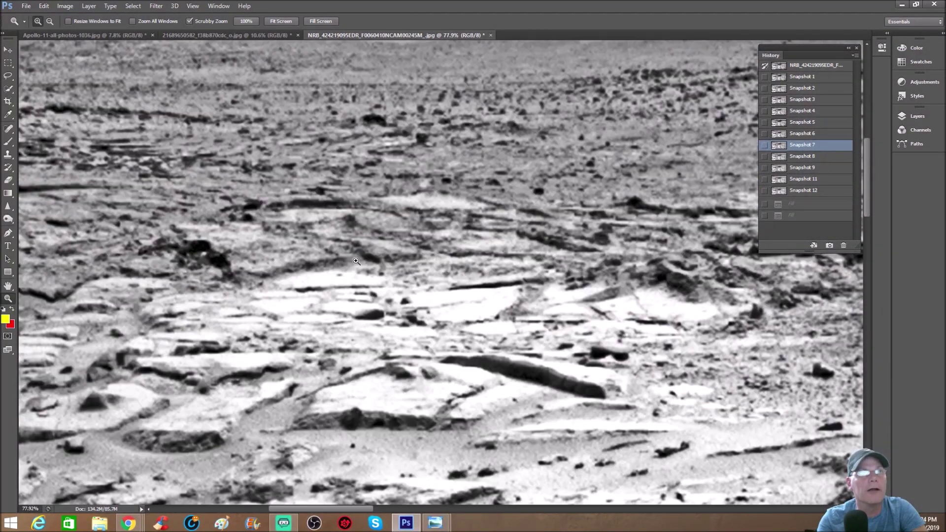
{"action": "scroll", "coordinate": [494, 328], "scroll_direction": "up", "scroll_amount": 1}
{"action": "scroll", "coordinate": [493, 328], "scroll_direction": "up", "scroll_amount": 2}
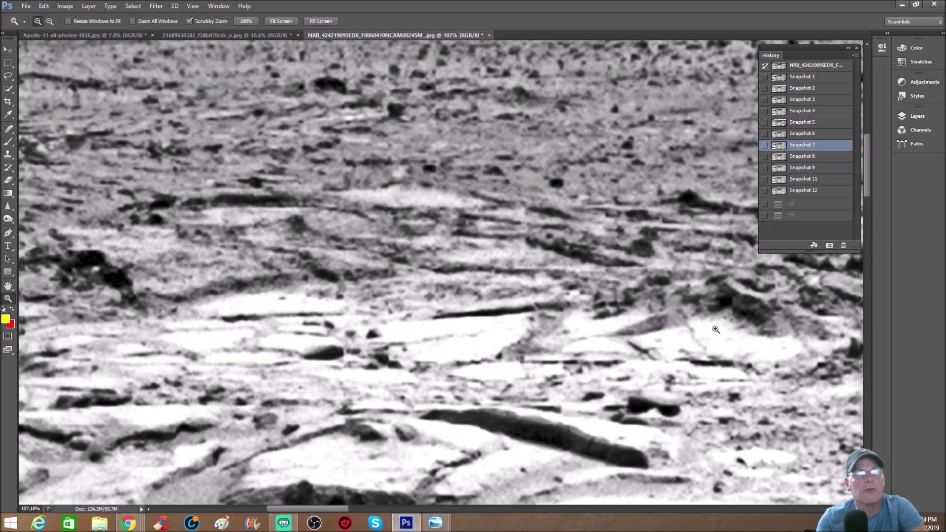
{"action": "scroll", "coordinate": [668, 349], "scroll_direction": "up", "scroll_amount": 2}
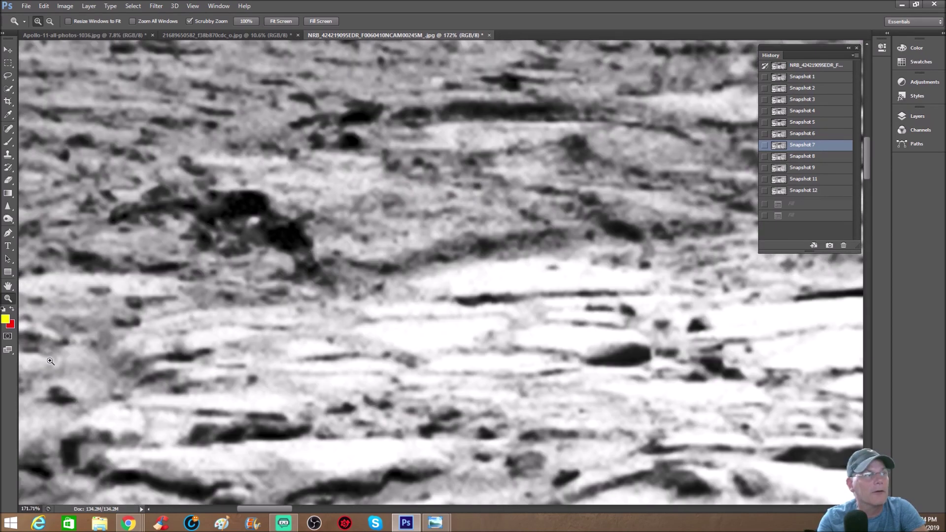
{"action": "left_click", "coordinate": [8, 141]}
{"action": "mouse_move", "coordinate": [130, 381]}
{"action": "left_mouse_down"}
{"action": "mouse_move", "coordinate": [102, 406]}
{"action": "mouse_move", "coordinate": [210, 447]}
{"action": "mouse_move", "coordinate": [288, 407]}
{"action": "mouse_move", "coordinate": [170, 371]}
{"action": "mouse_move", "coordinate": [109, 370]}
{"action": "left_mouse_up"}
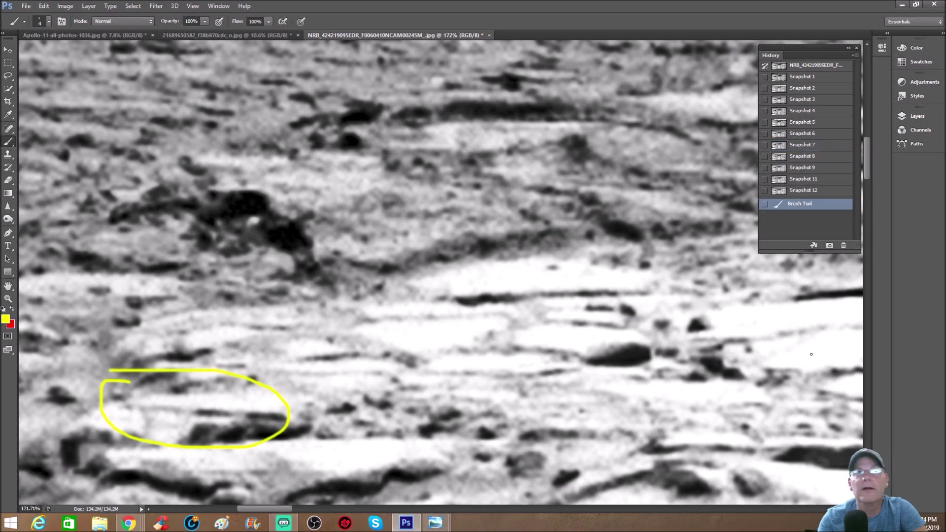
Step: Switch to Snapshot 12, mark the dark oval stone on the pale slabs in yellow, and revert to Snapshot 12
{"action": "left_click", "coordinate": [838, 190]}
{"action": "left_click_drag", "start_coordinate": [656, 311], "coordinate": [633, 329]}
{"action": "left_click", "coordinate": [843, 190]}
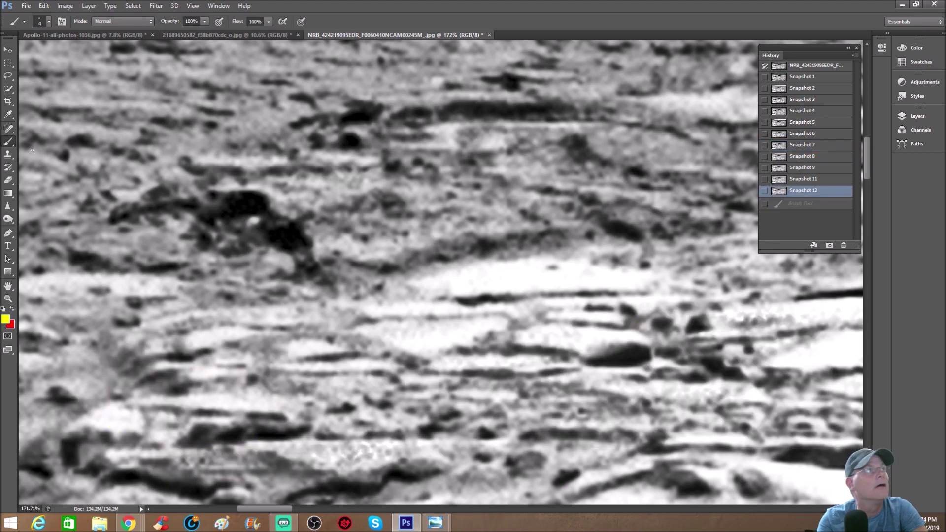
Step: Outline the wide band of broken rock above the long dark ridge in yellow at 100% zoom
{"action": "double_click", "coordinate": [8, 298]}
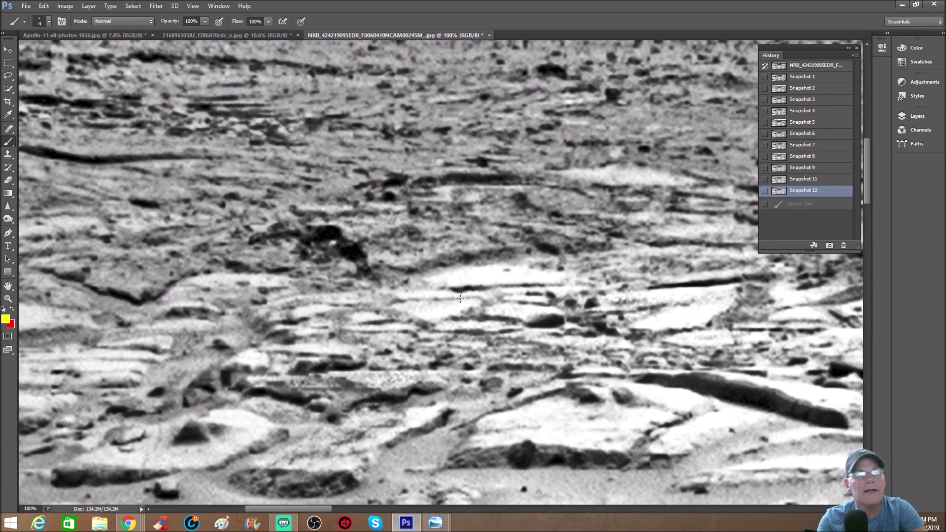
{"action": "mouse_move", "coordinate": [474, 299]}
{"action": "left_mouse_down"}
{"action": "mouse_move", "coordinate": [354, 323]}
{"action": "mouse_move", "coordinate": [459, 387]}
{"action": "mouse_move", "coordinate": [718, 389]}
{"action": "mouse_move", "coordinate": [717, 297]}
{"action": "left_mouse_up"}
{"action": "mouse_move", "coordinate": [657, 309]}
{"action": "left_mouse_down"}
{"action": "mouse_move", "coordinate": [592, 321]}
{"action": "mouse_move", "coordinate": [541, 318]}
{"action": "mouse_move", "coordinate": [509, 294]}
{"action": "mouse_move", "coordinate": [473, 299]}
{"action": "left_mouse_up"}
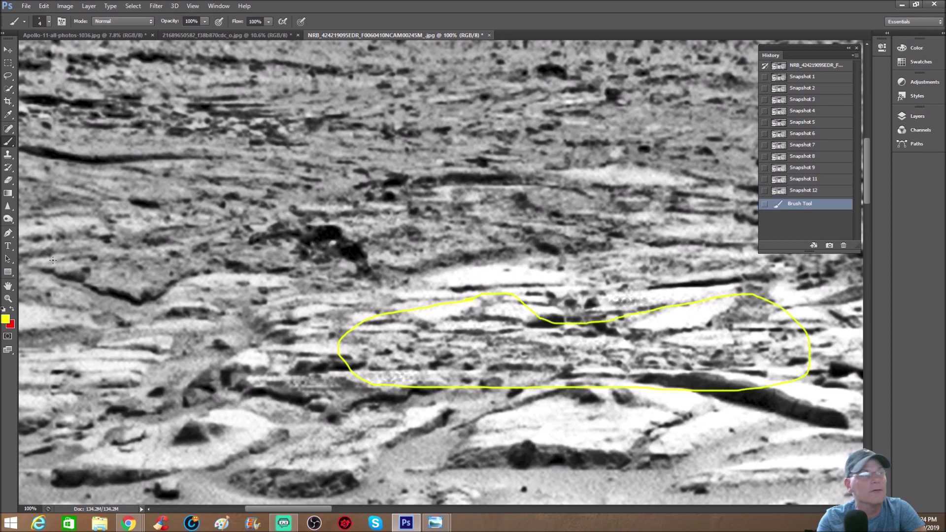
Step: Examine the outlined rock band and its surrounding terrain at about 54% to 68% zoom
{"action": "left_click", "coordinate": [8, 298]}
{"action": "left_click_drag", "start_coordinate": [167, 306], "coordinate": [150, 321]}
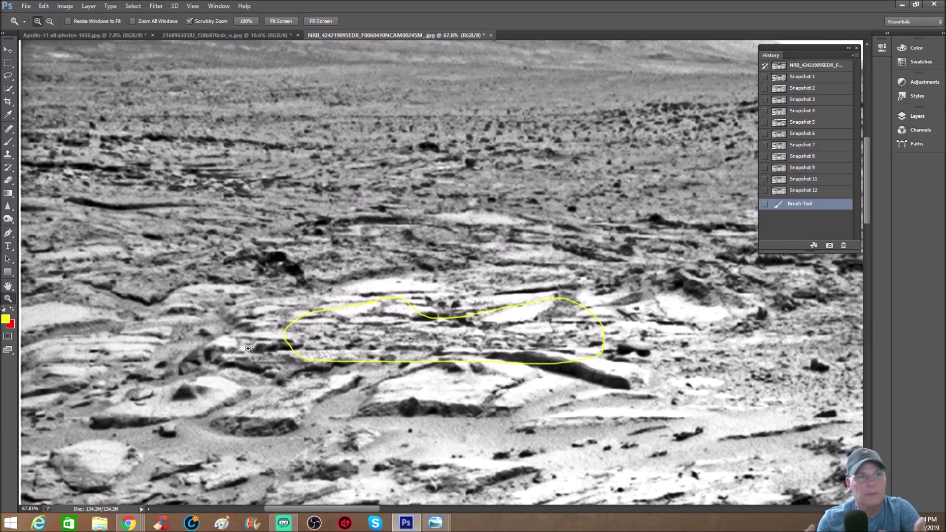
{"action": "scroll", "coordinate": [248, 349], "scroll_direction": "up", "scroll_amount": 3}
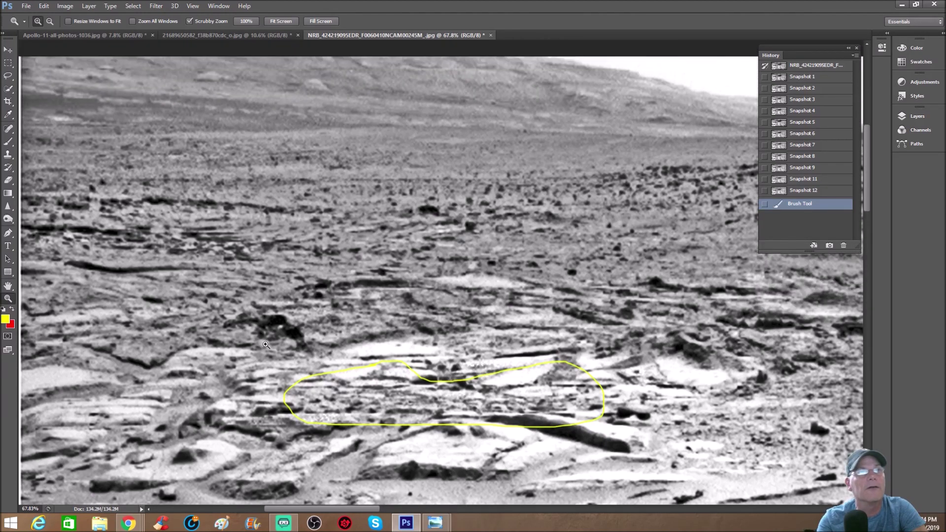
{"action": "mouse_move", "coordinate": [380, 505]}
{"action": "left_mouse_down"}
{"action": "mouse_move", "coordinate": [353, 504]}
{"action": "mouse_move", "coordinate": [393, 493]}
{"action": "left_mouse_up"}
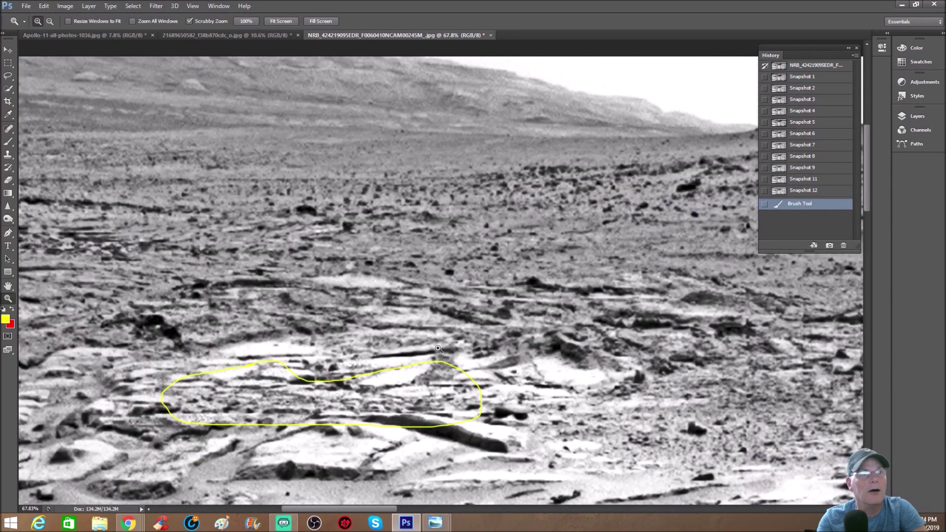
{"action": "left_click_drag", "start_coordinate": [438, 348], "coordinate": [424, 350]}
{"action": "scroll", "coordinate": [388, 390], "scroll_direction": "down", "scroll_amount": 3}
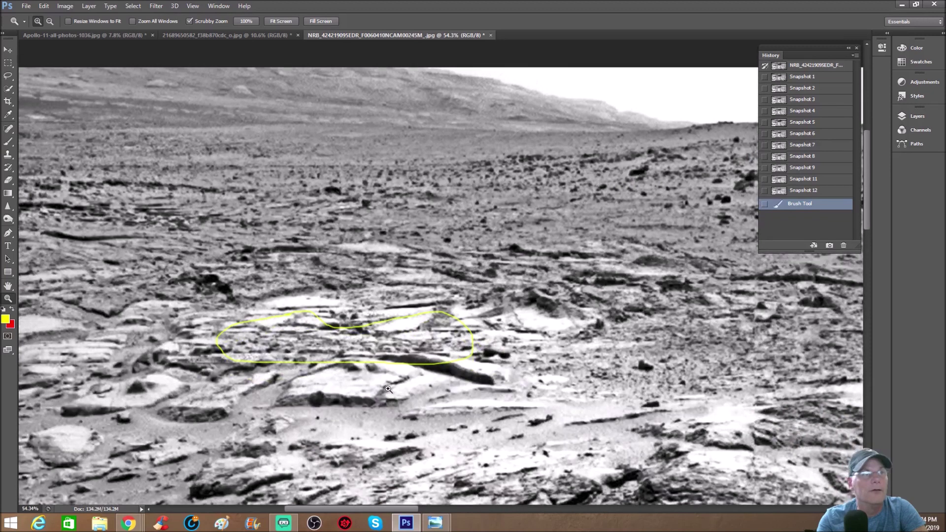
{"action": "scroll", "coordinate": [389, 389], "scroll_direction": "up", "scroll_amount": 1}
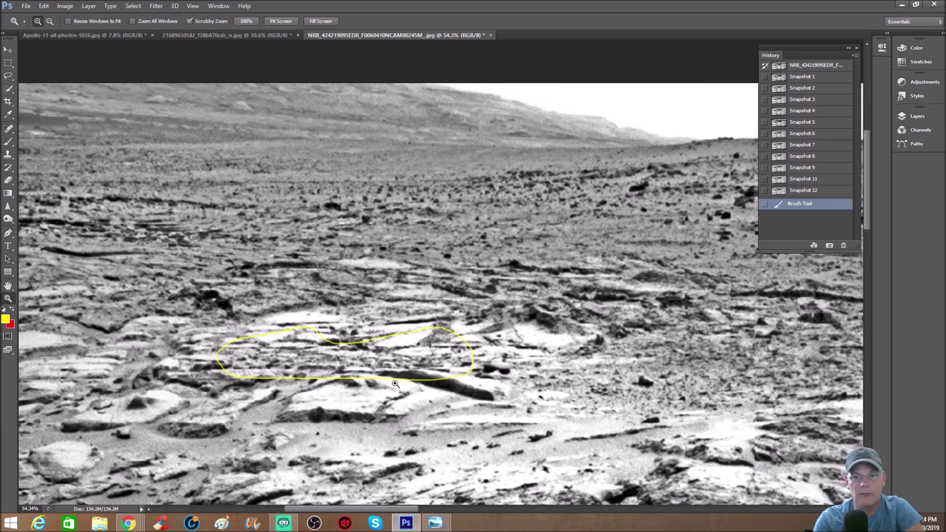
{"action": "scroll", "coordinate": [424, 381], "scroll_direction": "down", "scroll_amount": 2}
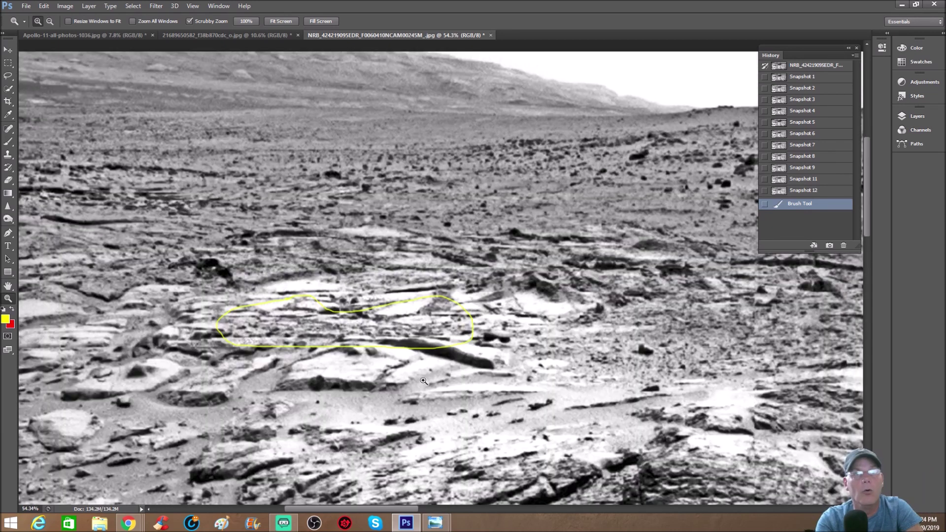
Step: Examine the long dark ridge and scattered rocks to the right of the outlined band at up to 100% zoom
{"action": "left_click_drag", "start_coordinate": [404, 509], "coordinate": [454, 507]}
{"action": "scroll", "coordinate": [493, 460], "scroll_direction": "up", "scroll_amount": 2}
{"action": "key", "text": "ctrl+plus"}
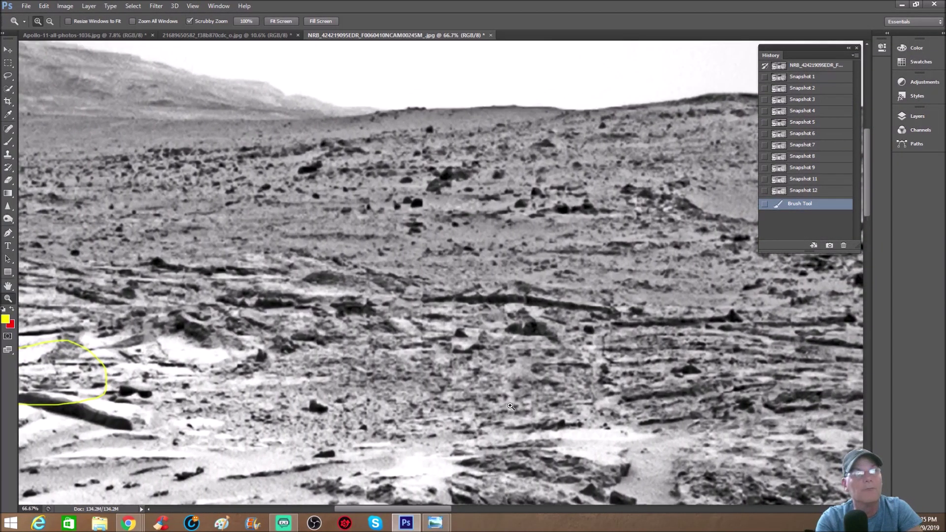
{"action": "key", "text": "ctrl+plus"}
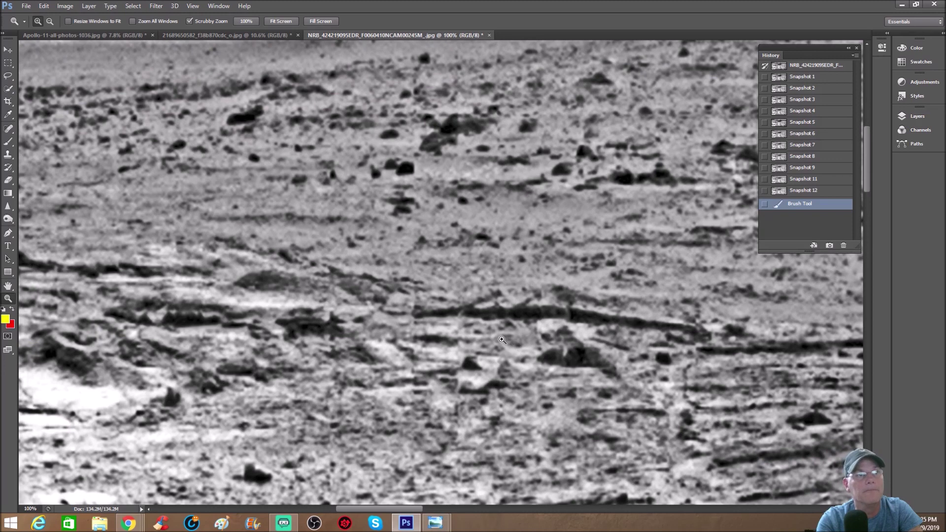
{"action": "scroll", "coordinate": [548, 245], "scroll_direction": "down", "scroll_amount": 2}
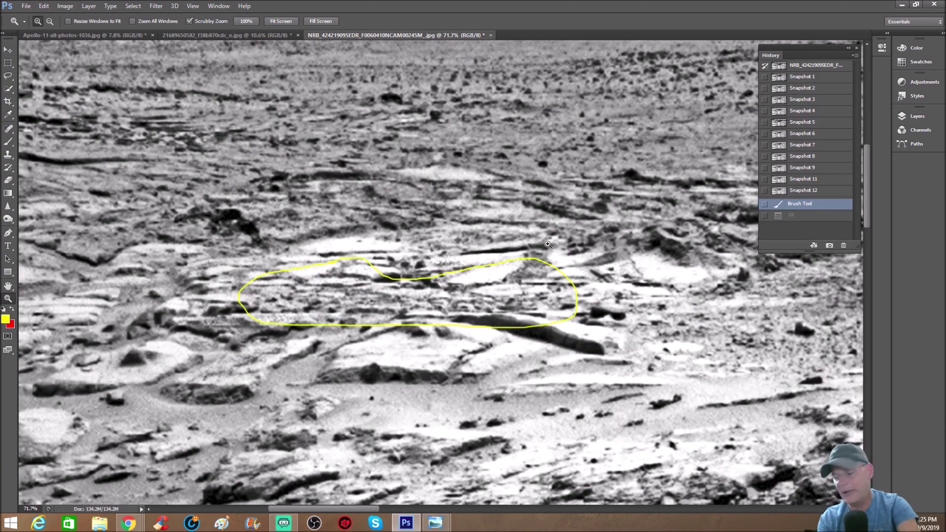
Step: Circle the rocks and sandy gap just above the large dark boulders in yellow, and view them at 100% zoom
{"action": "key", "text": "ctrl+minus"}
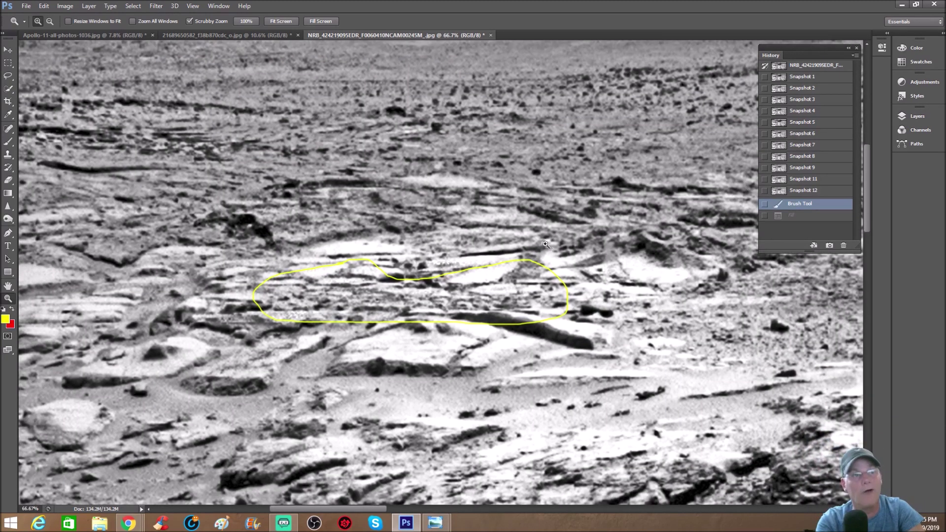
{"action": "left_click_drag", "start_coordinate": [361, 508], "coordinate": [527, 509]}
{"action": "scroll", "coordinate": [525, 286], "scroll_direction": "up", "scroll_amount": 3}
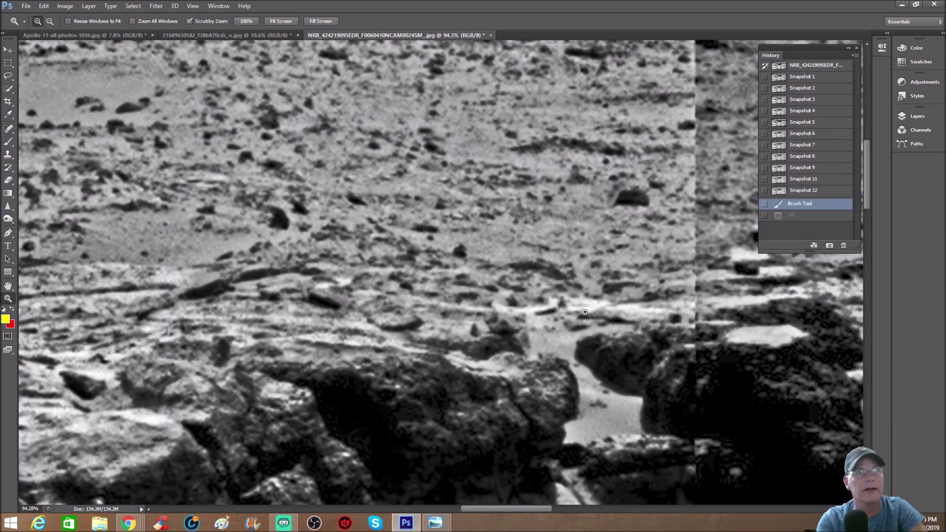
{"action": "left_click", "coordinate": [8, 142]}
{"action": "mouse_move", "coordinate": [511, 217]}
{"action": "left_mouse_down"}
{"action": "mouse_move", "coordinate": [440, 298]}
{"action": "mouse_move", "coordinate": [515, 367]}
{"action": "mouse_move", "coordinate": [608, 325]}
{"action": "mouse_move", "coordinate": [580, 248]}
{"action": "mouse_move", "coordinate": [490, 228]}
{"action": "left_mouse_up"}
{"action": "key", "text": "ctrl+1"}
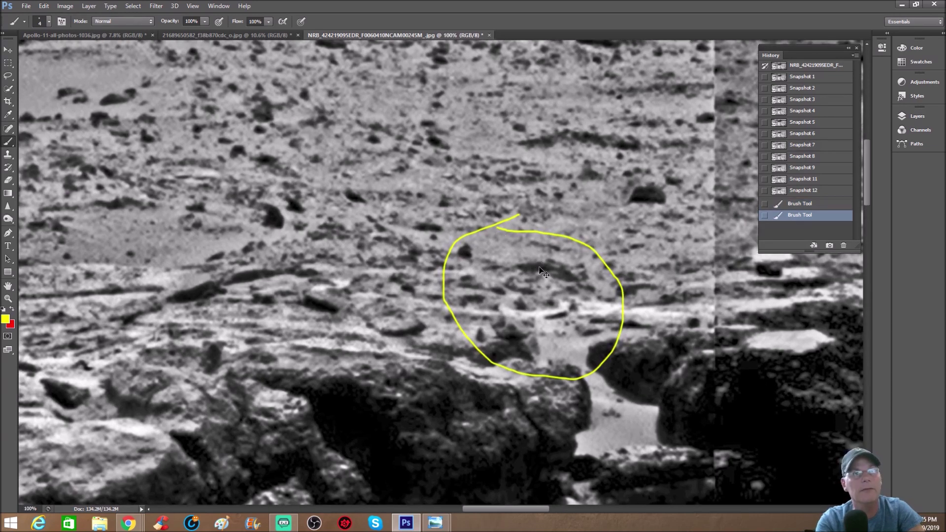
Step: Mark the small dark rock inside the circle in yellow at 200% zoom, revert to Snapshot 12, and draw another stroke there
{"action": "key", "text": "ctrl+plus"}
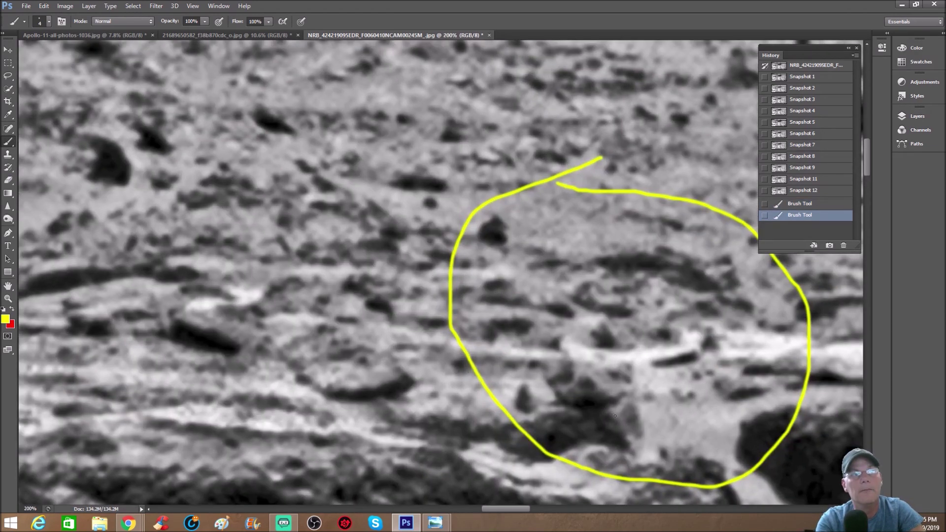
{"action": "left_click_drag", "start_coordinate": [514, 509], "coordinate": [522, 512]}
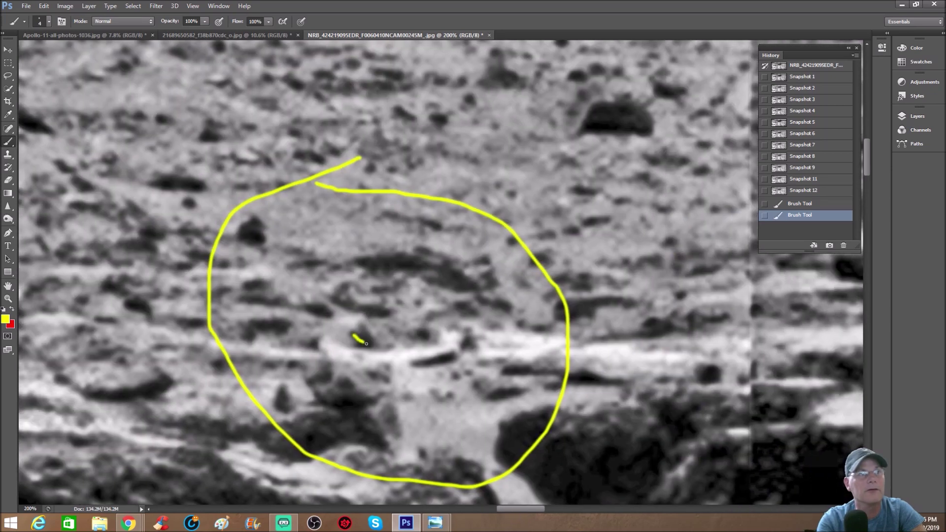
{"action": "left_click_drag", "start_coordinate": [367, 344], "coordinate": [368, 345]}
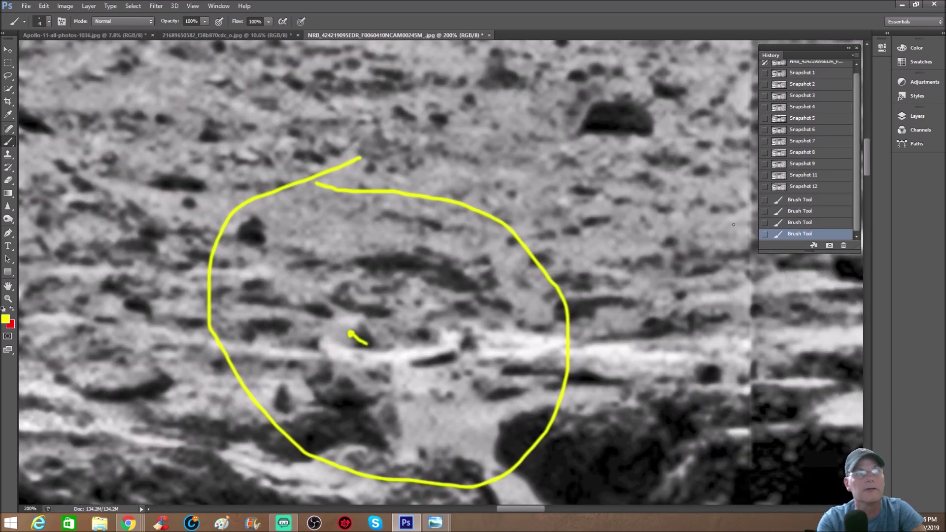
{"action": "left_click", "coordinate": [813, 188]}
{"action": "mouse_move", "coordinate": [320, 308]}
{"action": "left_mouse_down"}
{"action": "mouse_move", "coordinate": [375, 302]}
{"action": "mouse_move", "coordinate": [308, 293]}
{"action": "left_mouse_up"}
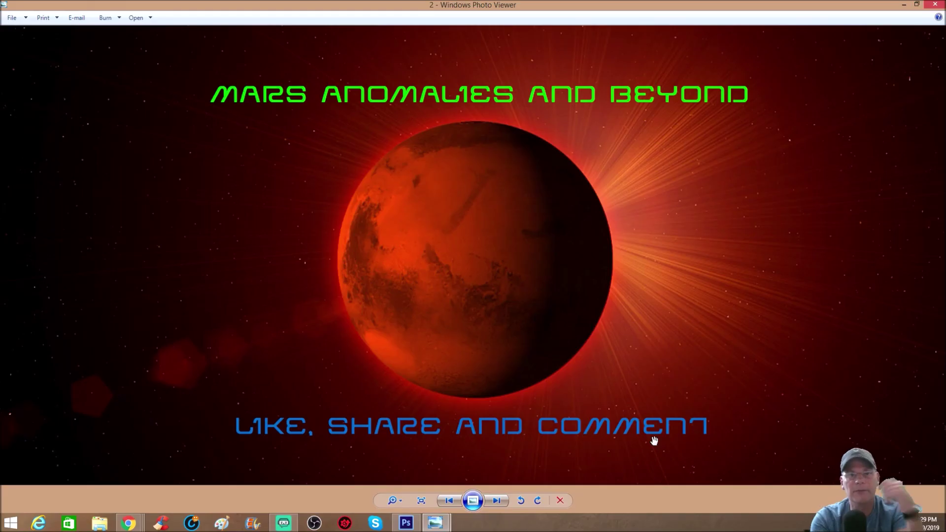